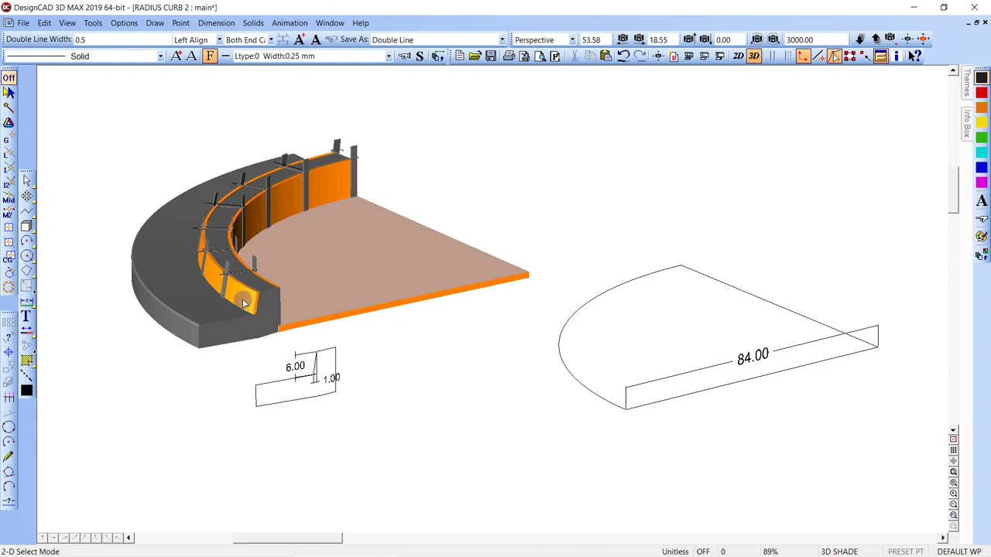
left_click(262, 305)
left_click(287, 348)
left_click(308, 358)
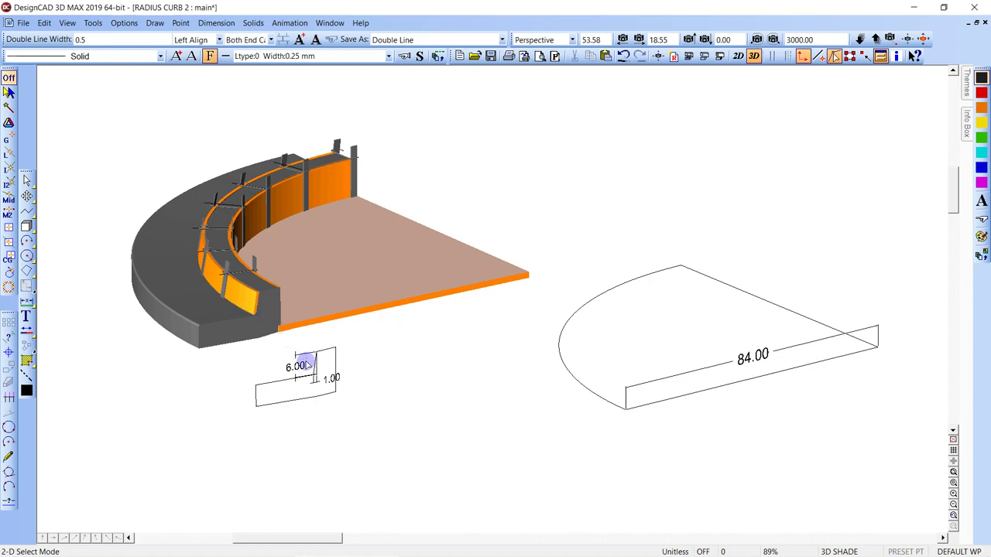
left_click(307, 354)
left_click(230, 299)
left_click(332, 403)
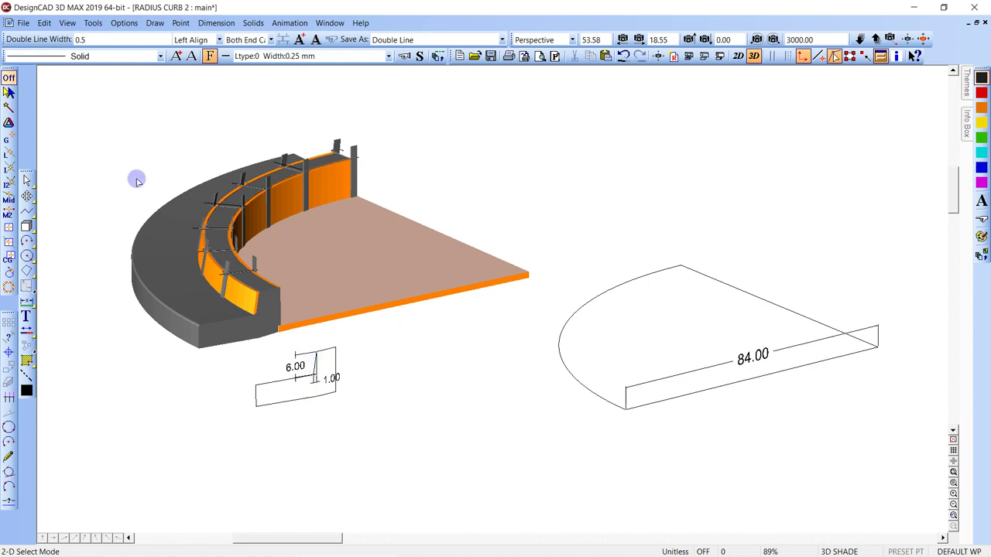
Sketch a freehand 2:1 note and slope triangle beside the curb section, and delete them
left_click(9, 456)
mouse_move(414, 388)
left_mouse_down()
mouse_move(415, 401)
mouse_move(453, 391)
mouse_move(455, 404)
left_mouse_up()
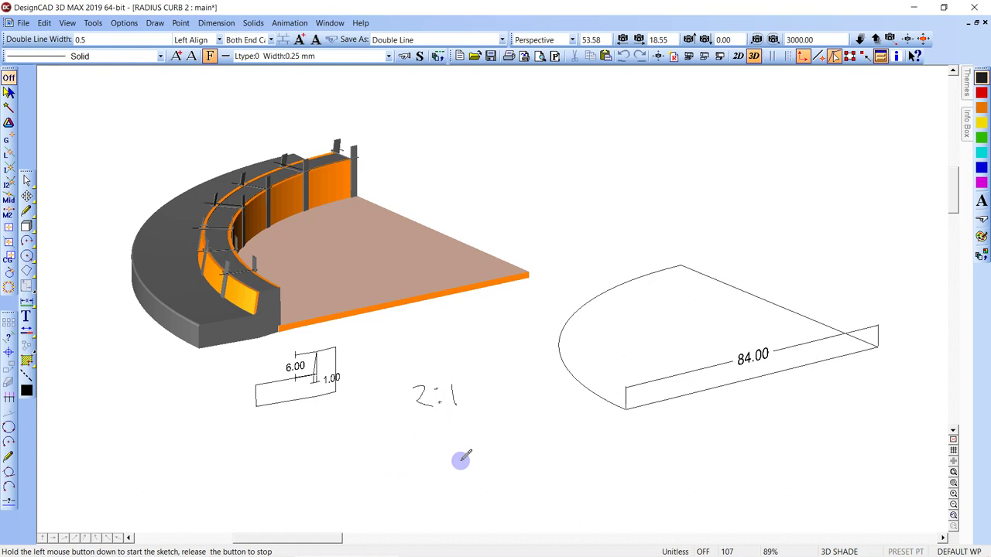
left_click_drag(395, 460, 460, 459)
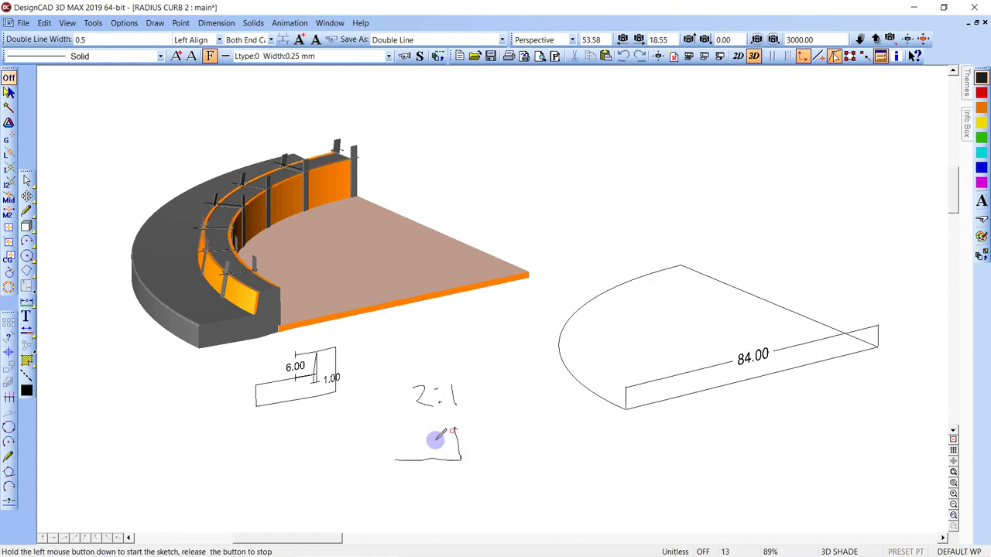
left_click_drag(386, 459, 457, 429)
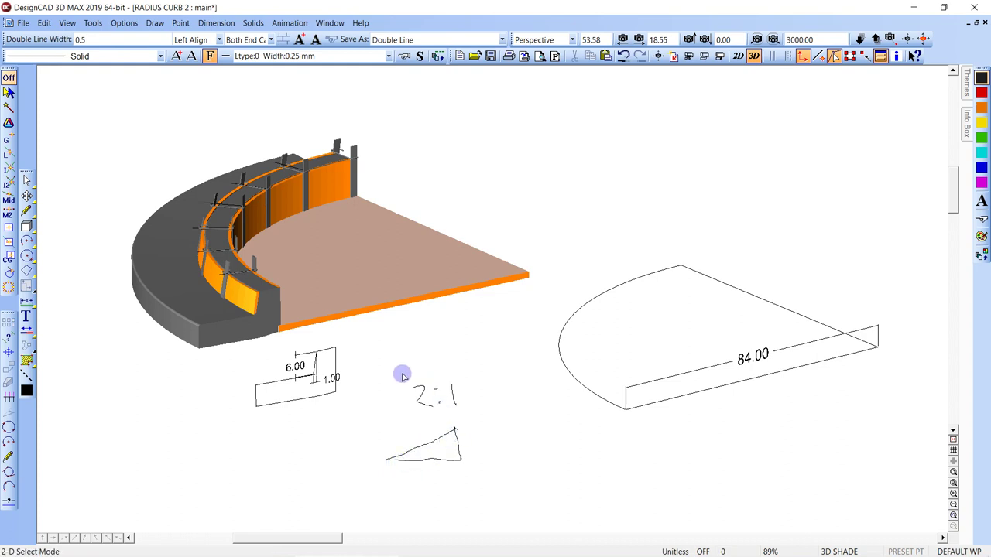
left_click_drag(401, 375, 479, 480)
key("Delete")
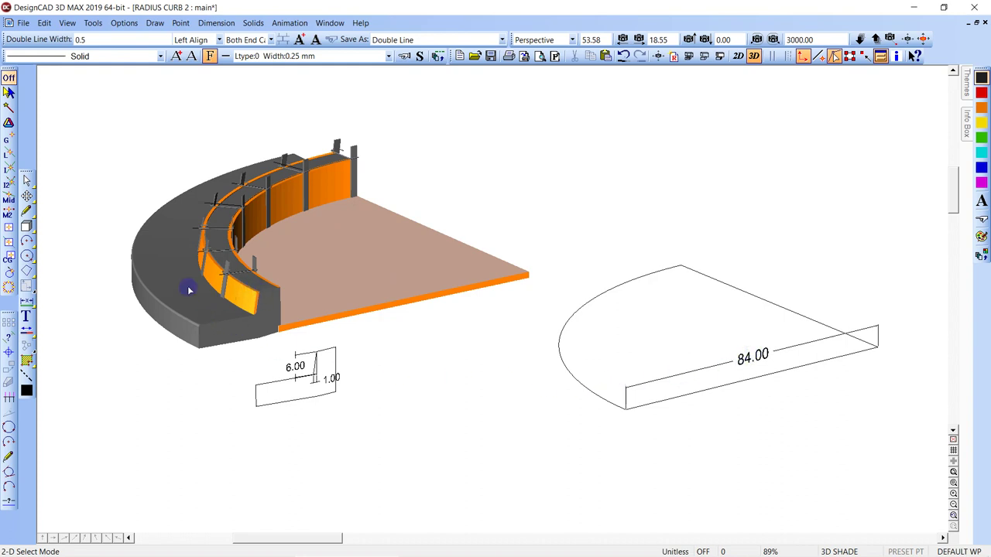
Place a size 3 circle-style point mark at the top corner of the orange form's near end
left_click(9, 351)
left_click(716, 130)
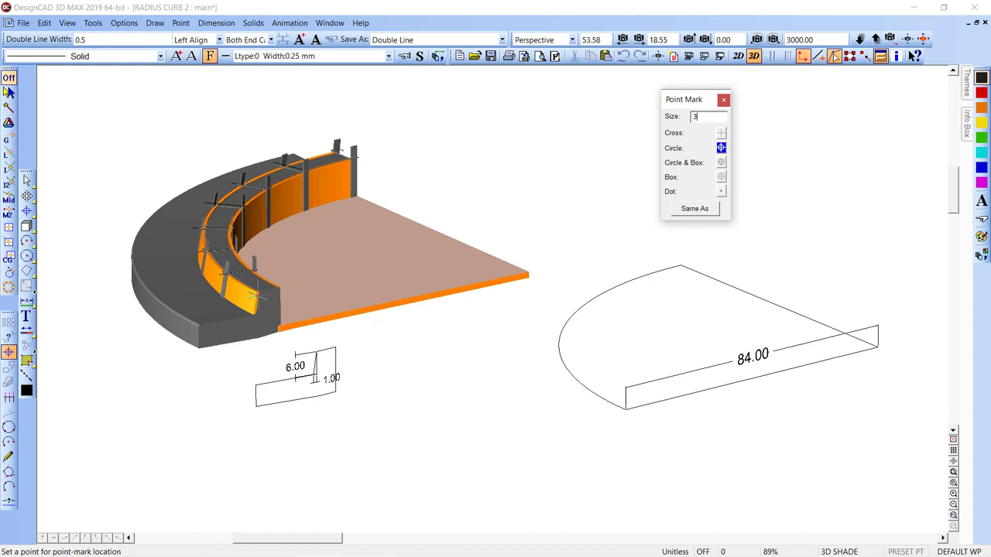
left_click(257, 292)
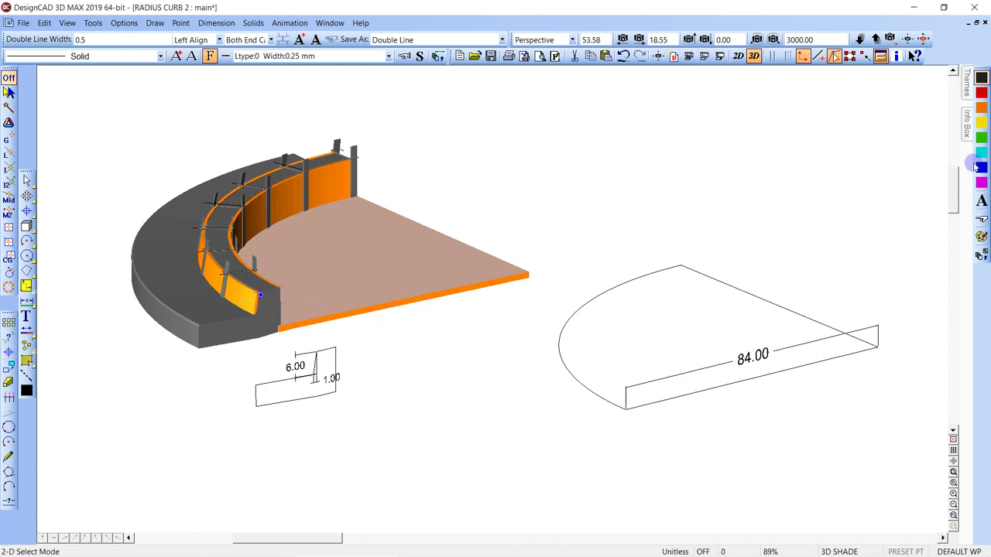
Try a 0.80 mm fixed lineweight on the point mark
mouse_move(966, 121)
left_click(934, 283)
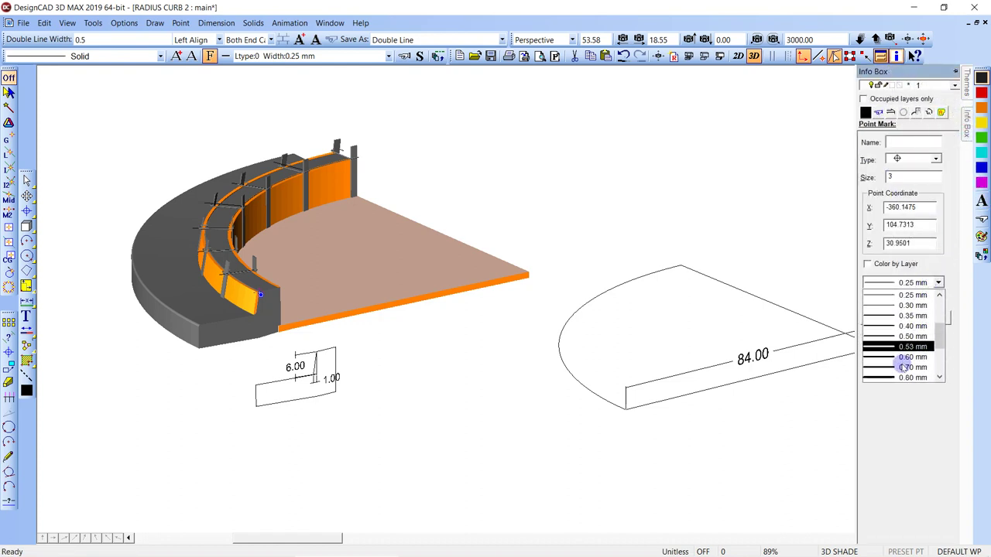
left_click(900, 379)
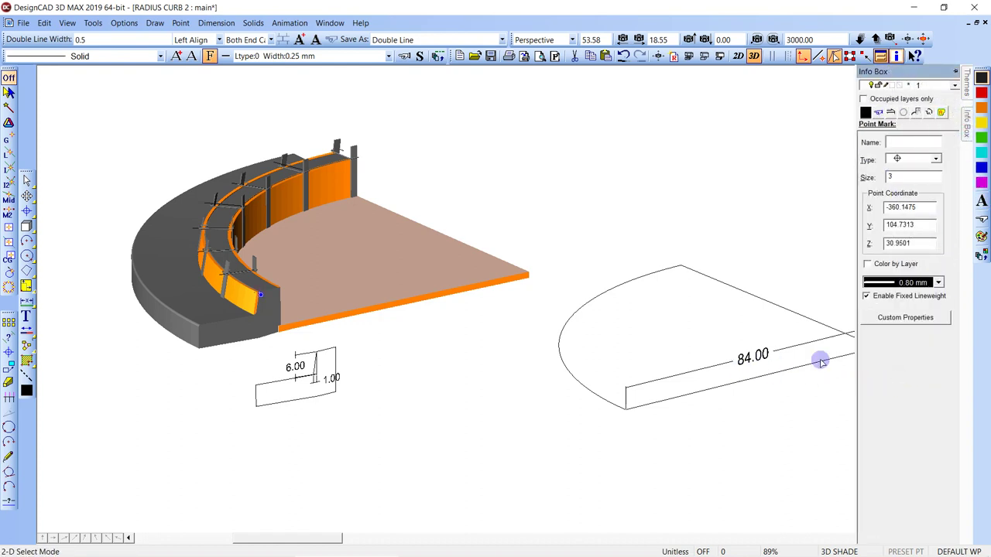
left_click(797, 279)
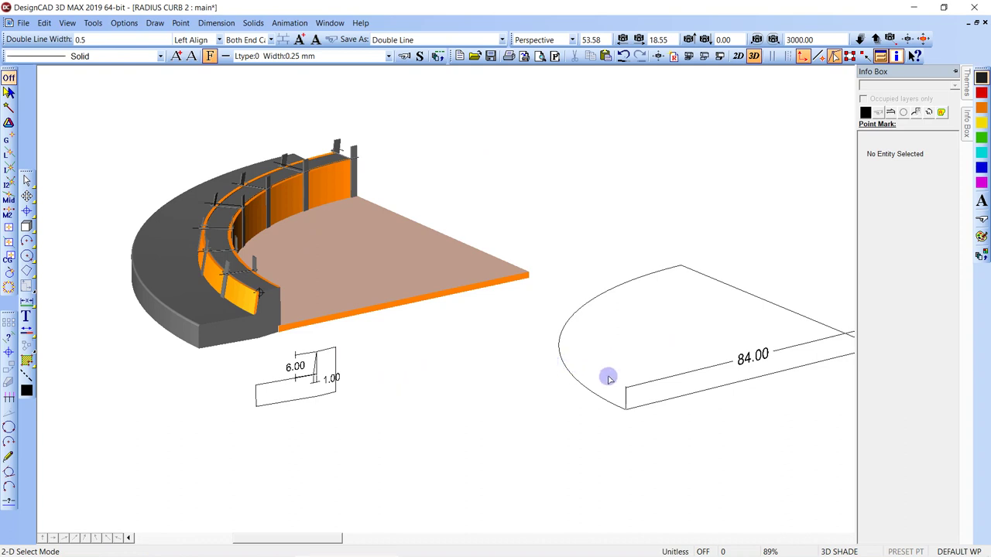
left_click(553, 397)
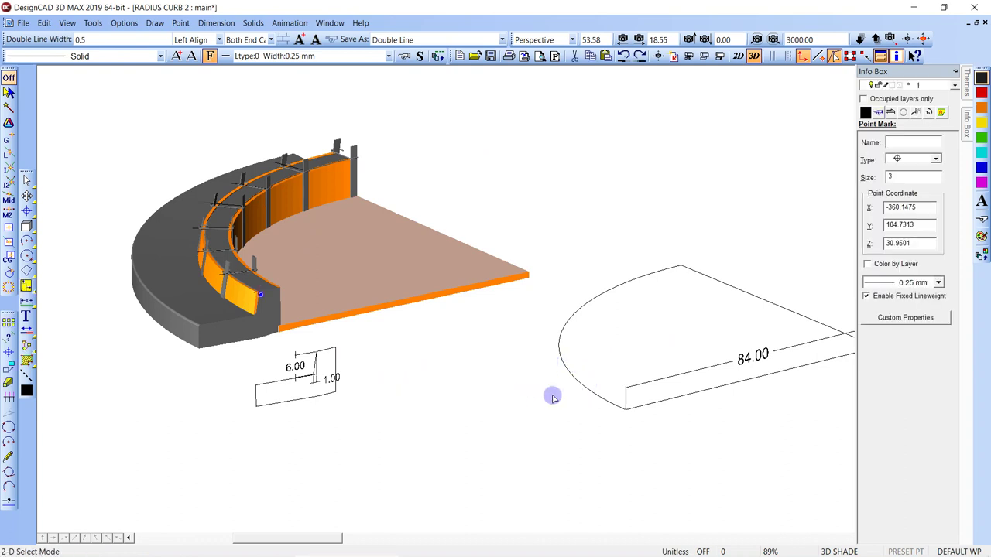
Draw a vertical line from the near end of the 84.00 outline's arc, using a relative offset of -6 in Y
key("l")
key("apostrophe")
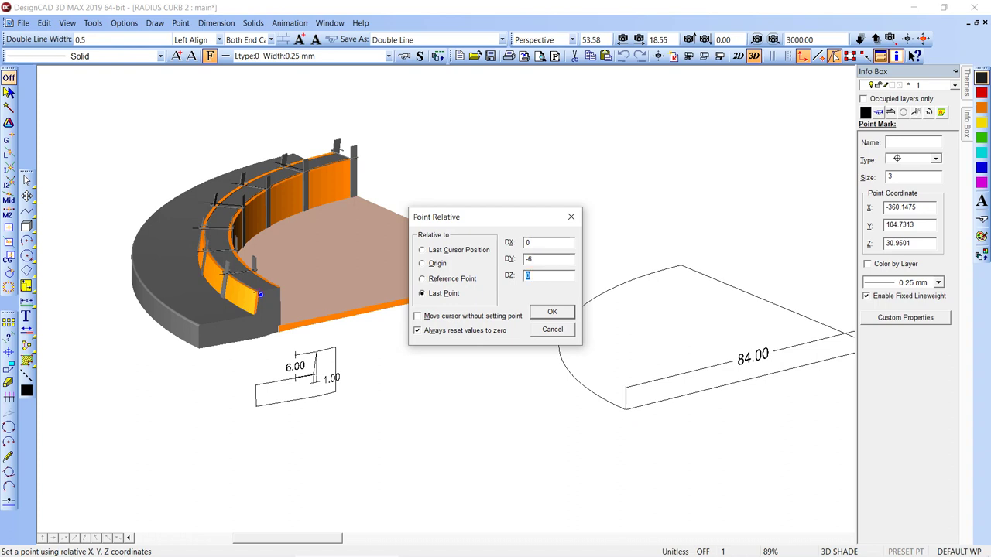
type("-6")
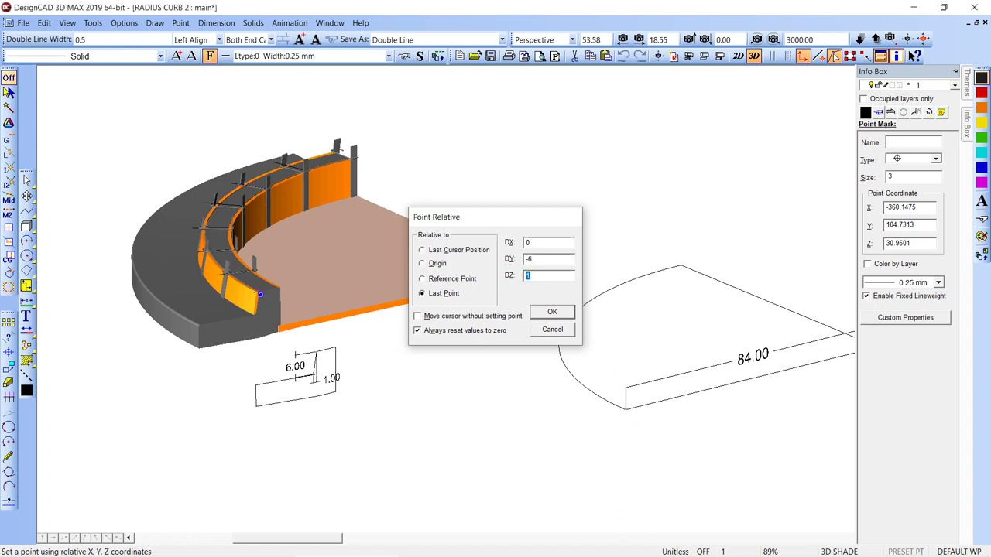
key("Return")
right_click(625, 432)
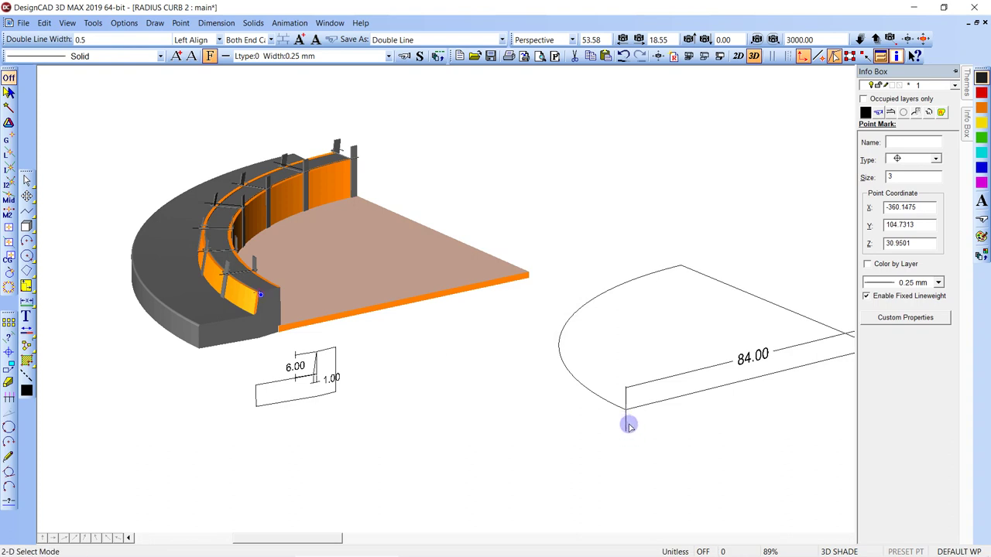
key("z")
left_click(617, 401)
left_click(640, 449)
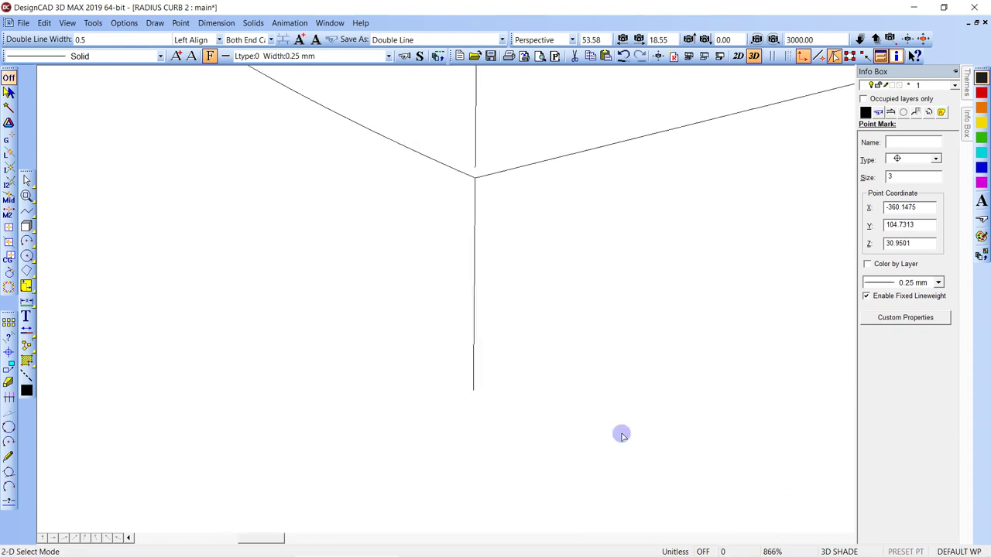
key("l")
left_click(475, 177)
key("apostrophe")
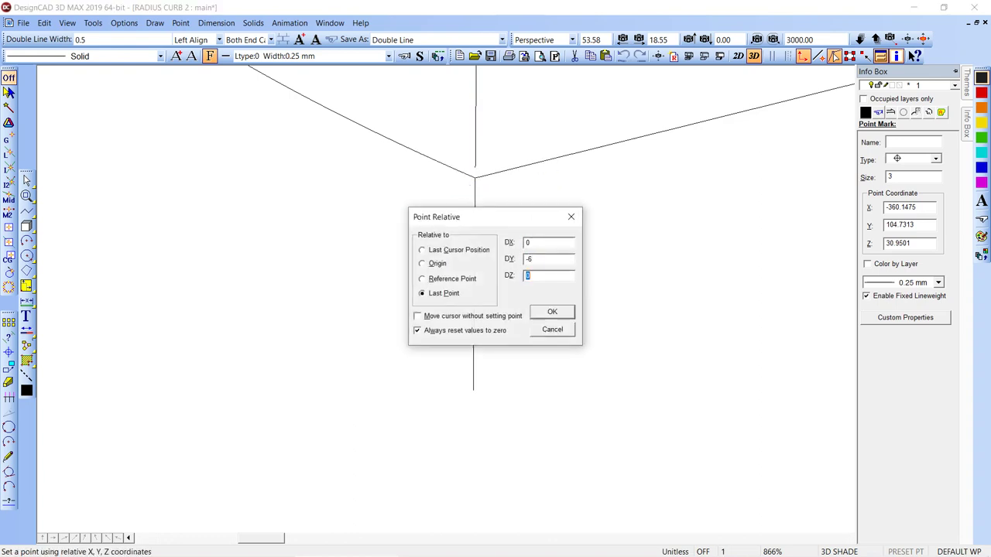
key("Return")
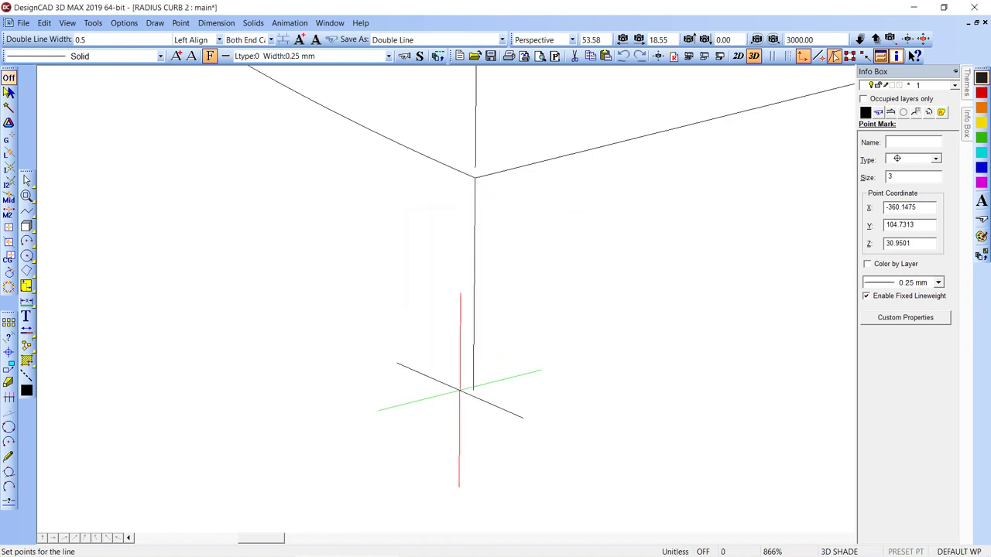
key("Return")
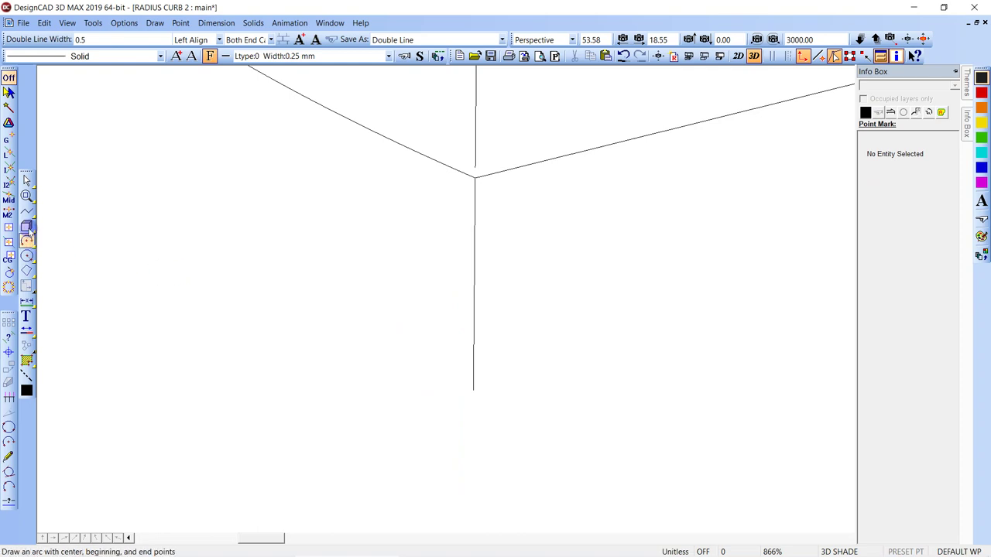
Draw a rectangular plane down from the arc's endpoint, about 3.38 by 6.79, and set its depth to 1
left_click(27, 227)
left_click(475, 178)
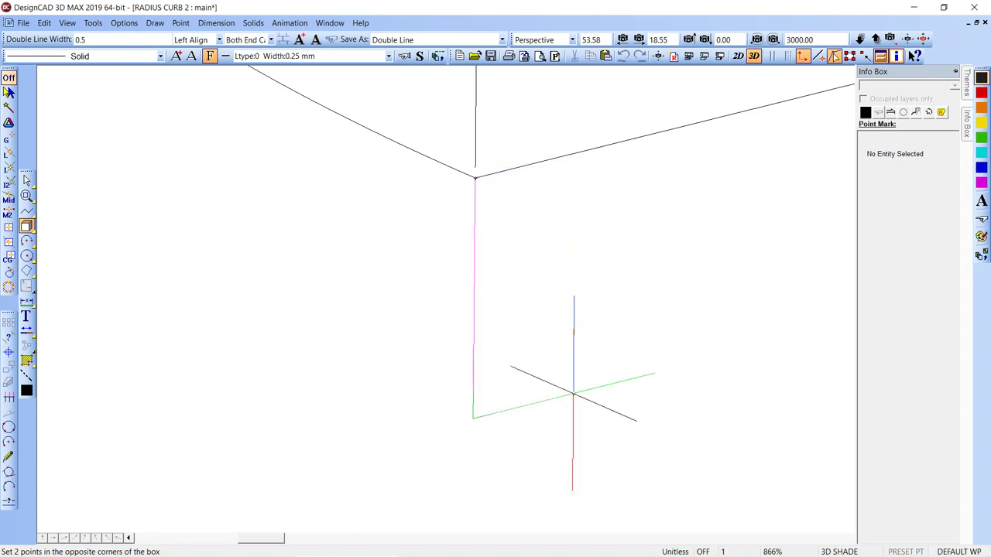
left_click(554, 404)
left_click(562, 398)
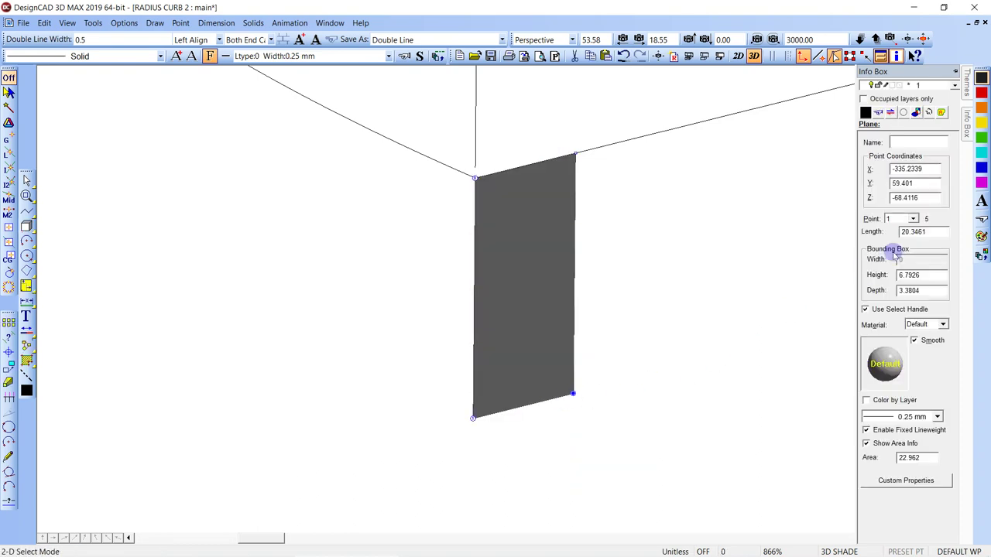
left_click(923, 290)
type("1")
key("Return")
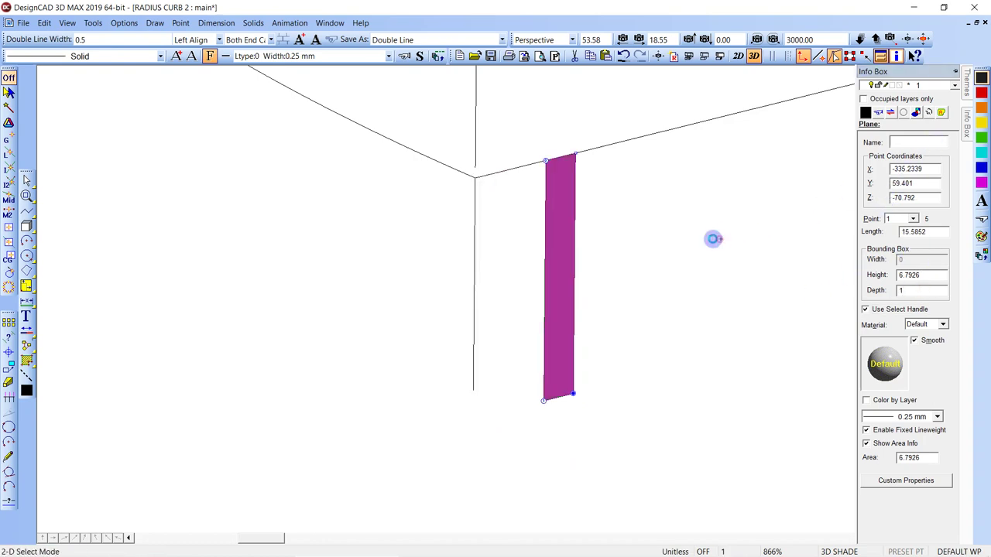
Move the narrow plane so that its upper inner corner sits on the arc's endpoint
left_click(607, 163)
left_click(593, 161)
left_click_drag(593, 161, 459, 216)
Draw a slanted line from the plane's lower outer corner up to the arc's endpoint
left_click(432, 362)
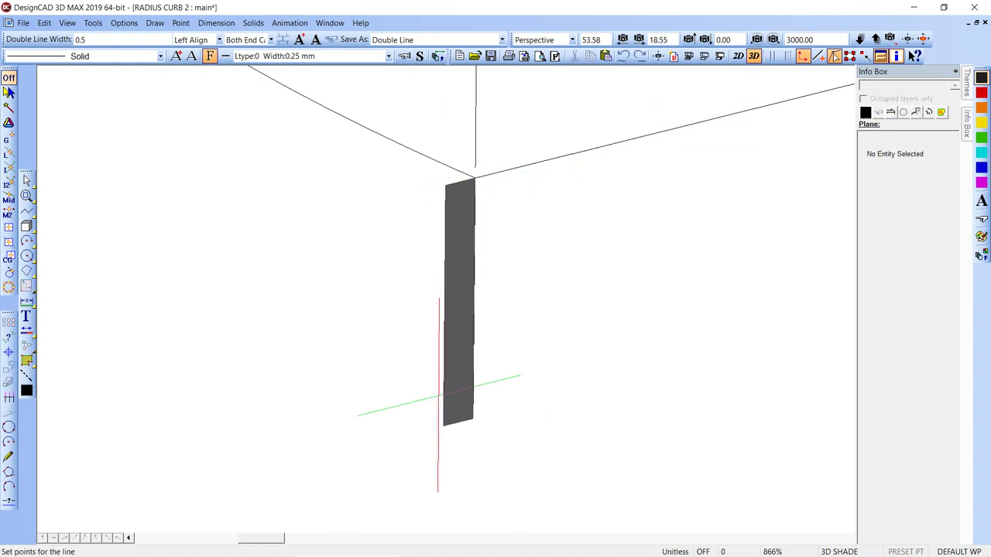
left_click(443, 425)
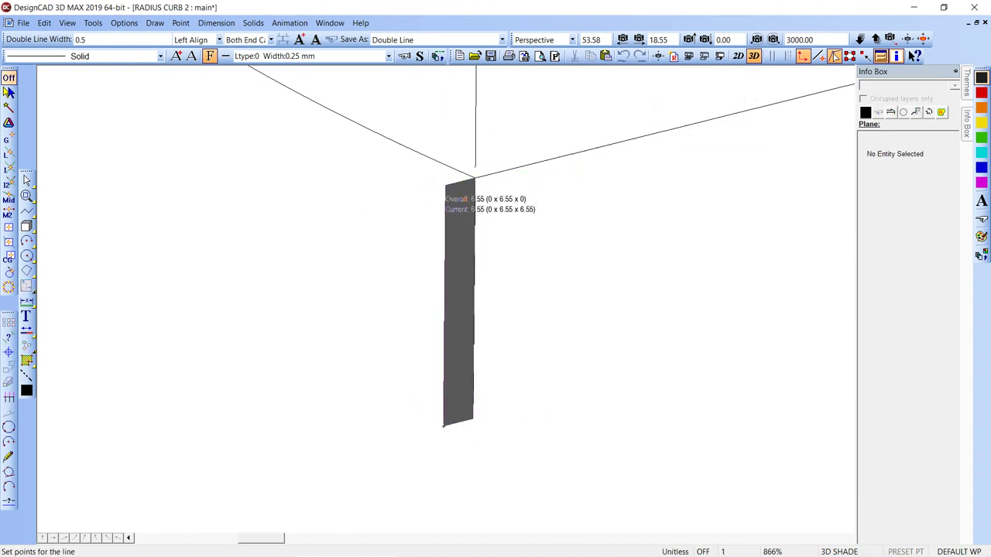
left_click(475, 185)
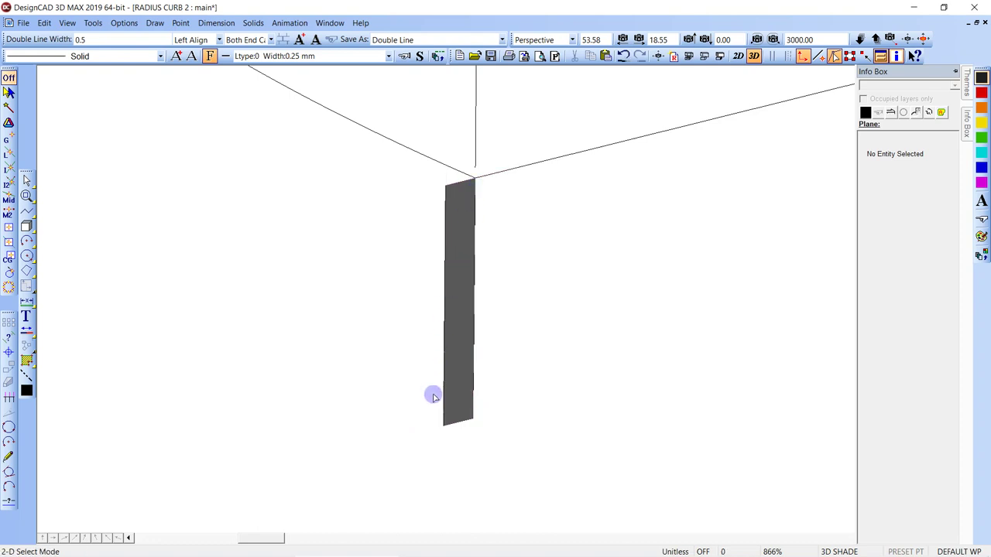
key("l")
left_click(443, 425)
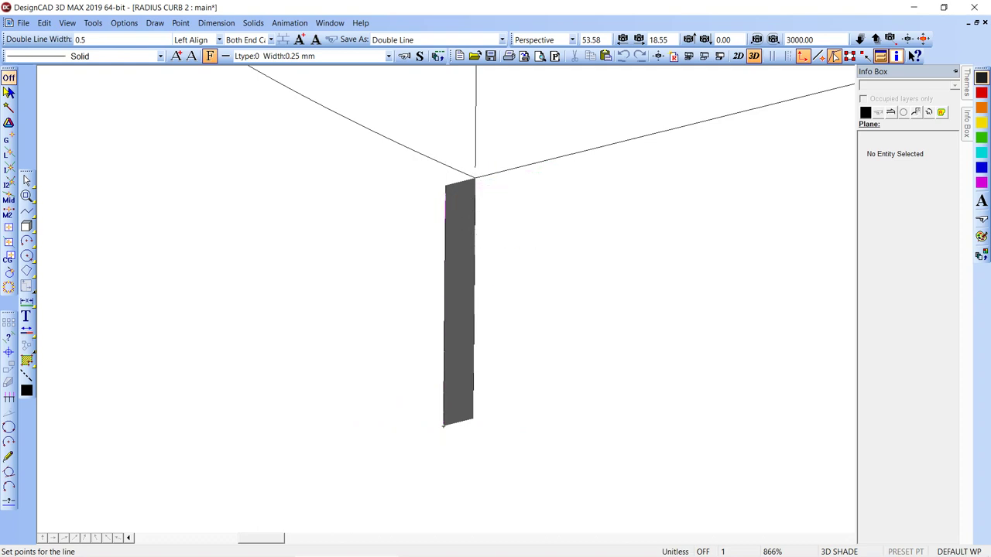
left_click(445, 185)
key("BackSpace")
left_click(472, 178)
key("Return")
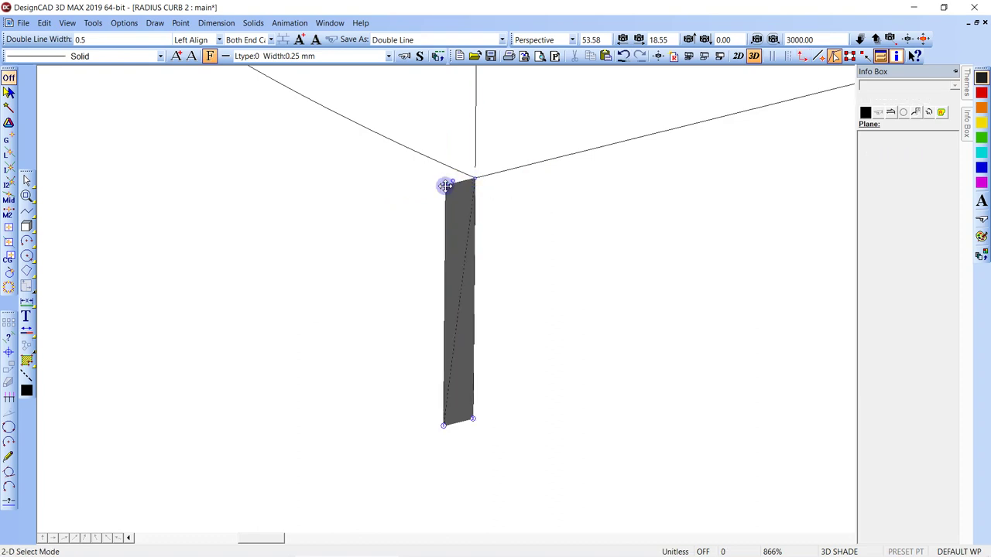
Delete the narrow plane, keeping the slanted line
left_click(446, 185)
key("Escape")
left_click(444, 187)
key("Delete")
scroll(493, 298, "down", 2)
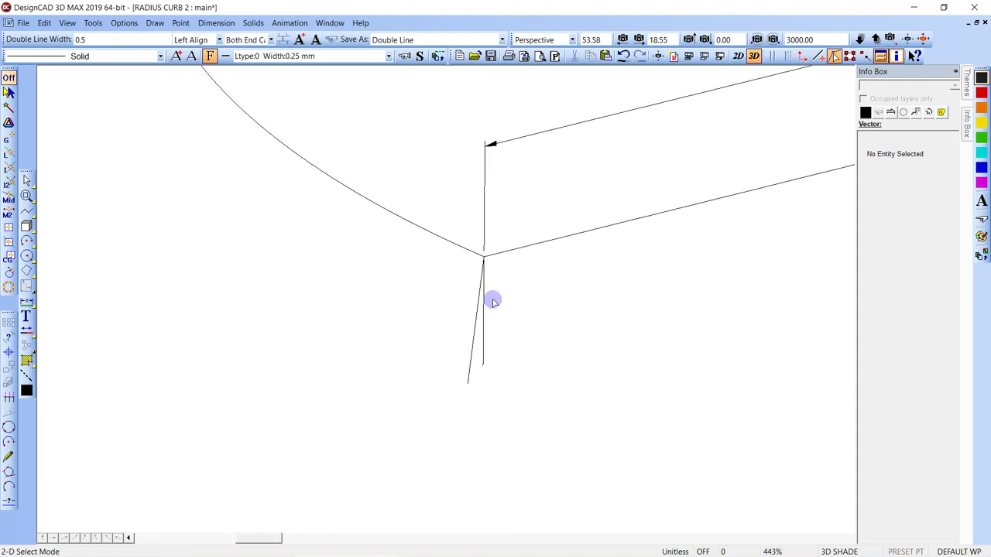
Compare the dimensions of the vertical and slanted lines, and delete the slanted one
left_click(483, 366)
scroll(483, 366, "down", 1)
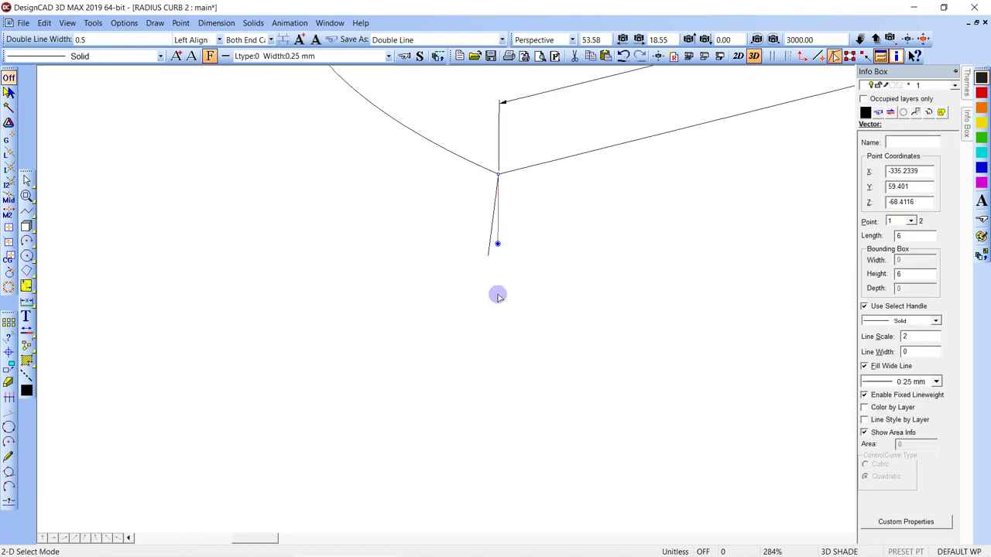
left_click(499, 241)
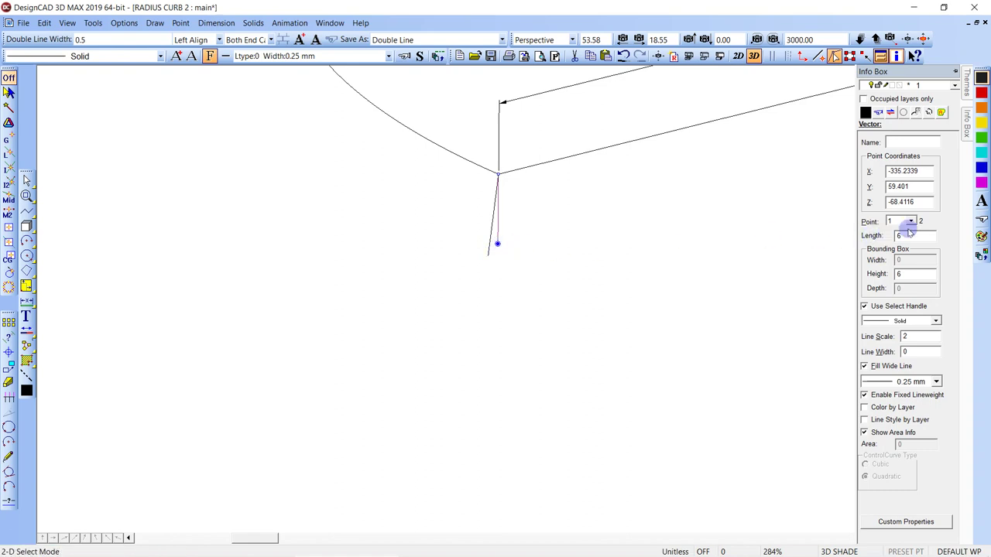
left_click(485, 223)
left_click(491, 222)
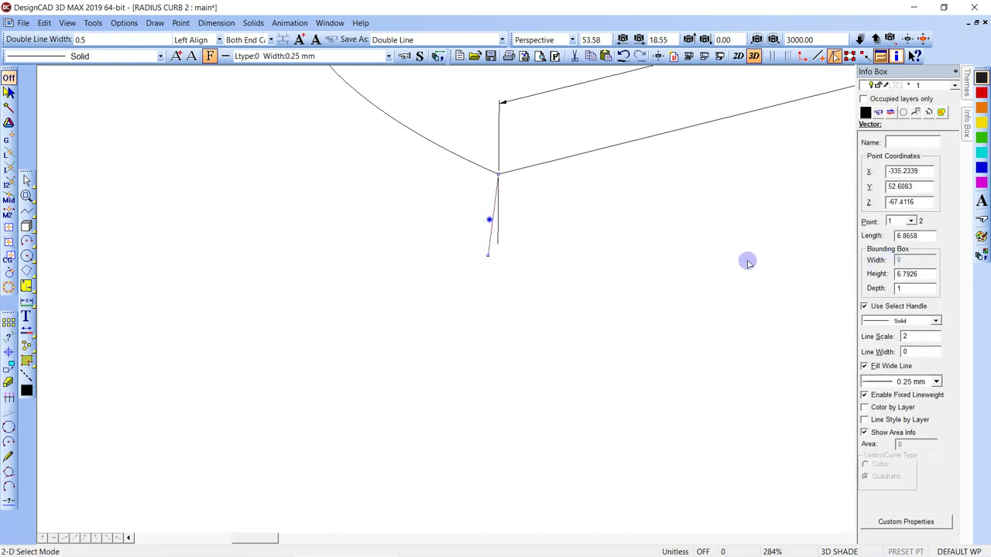
left_click(485, 252)
left_click(487, 254)
left_click(487, 258)
Draw a slanted line from the arc's endpoint with a relative offset of -6 in Y and 1 in Z
key("l")
left_click(498, 175)
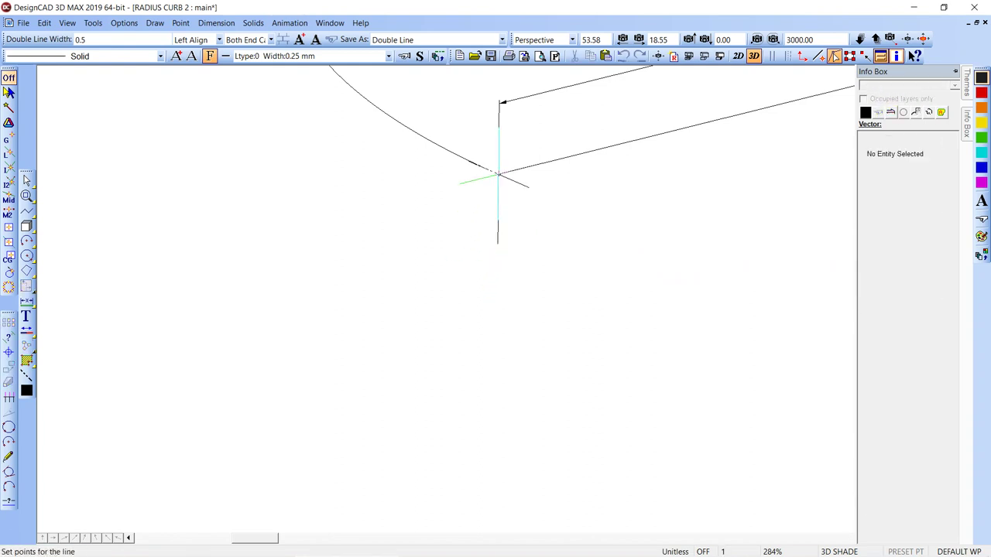
key("space")
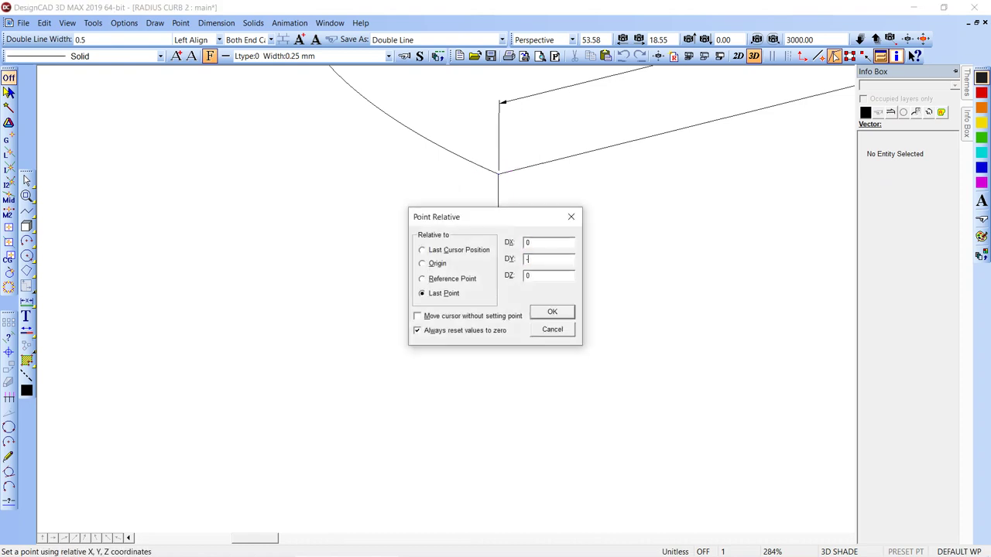
key("Return")
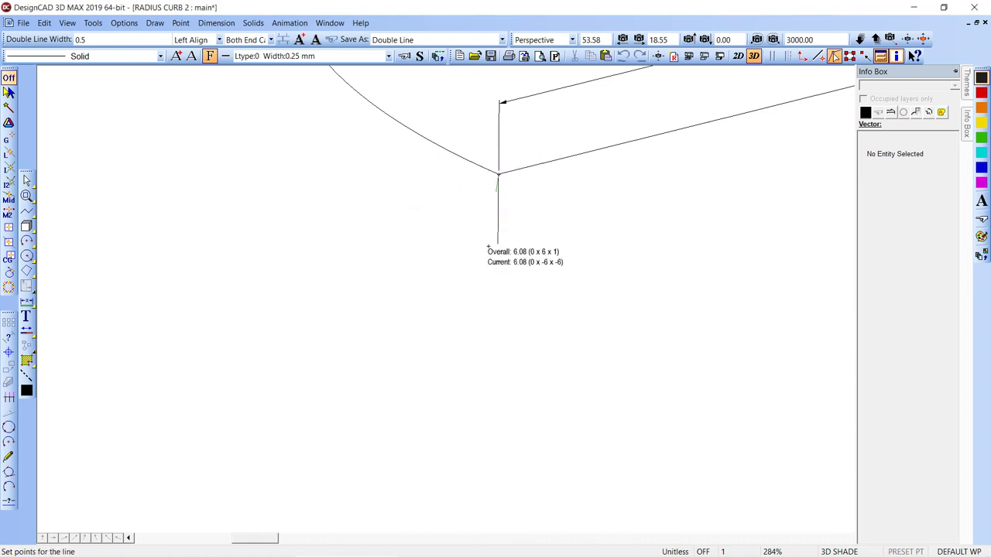
right_click(488, 248)
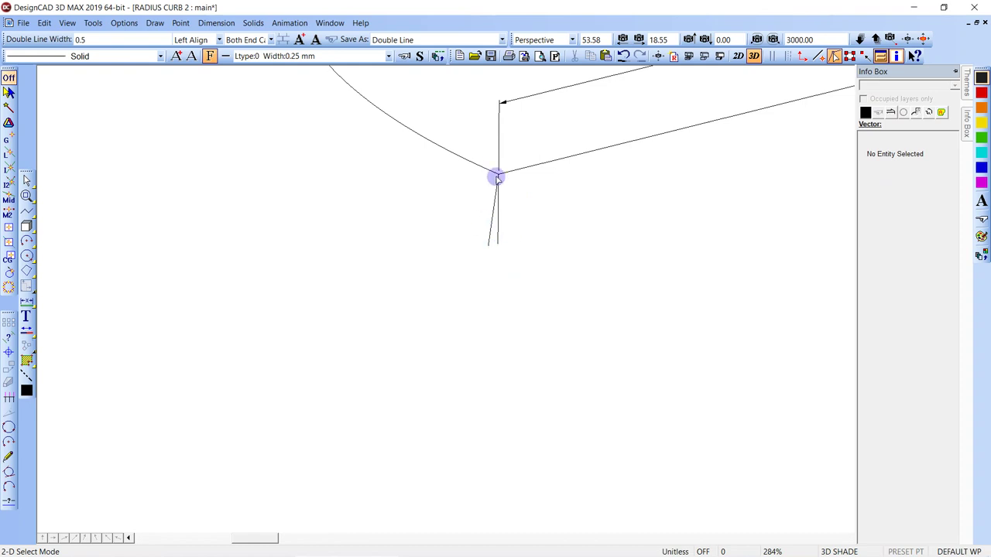
Switch to 2D drafting mode and move the tall triangle layout with its dimensions next to the curb form drawing
middle_click_drag(496, 193, 447, 304)
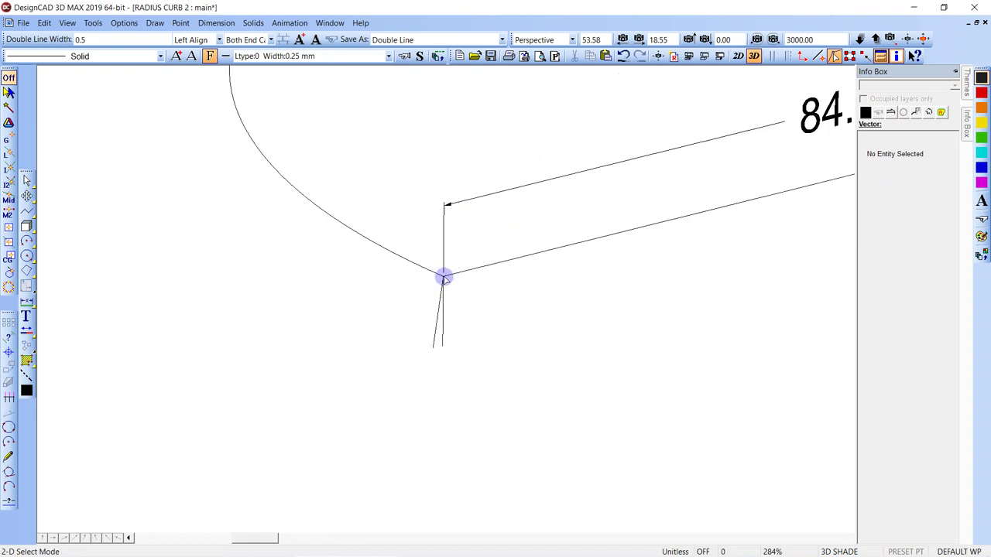
scroll(447, 304, "down", 5)
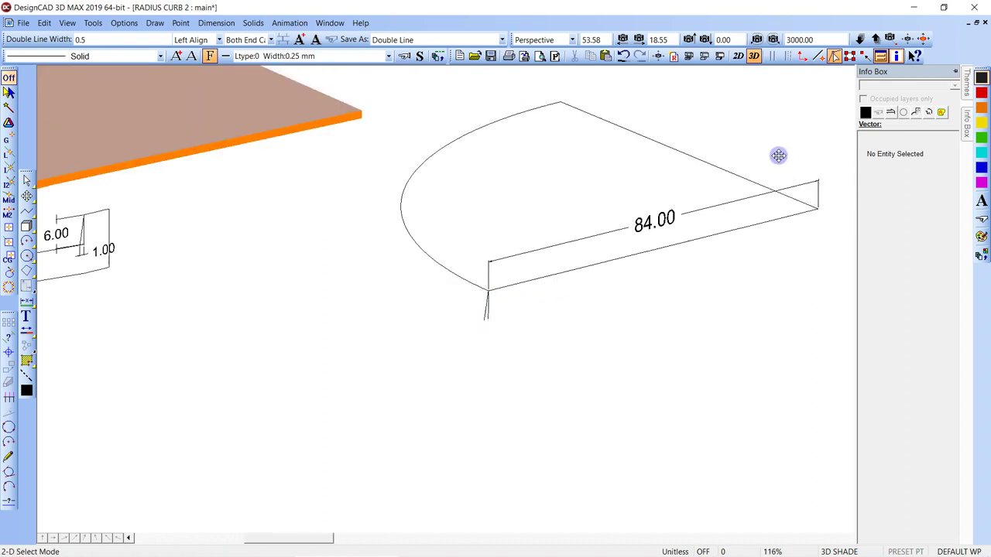
middle_click_drag(769, 178, 673, 280)
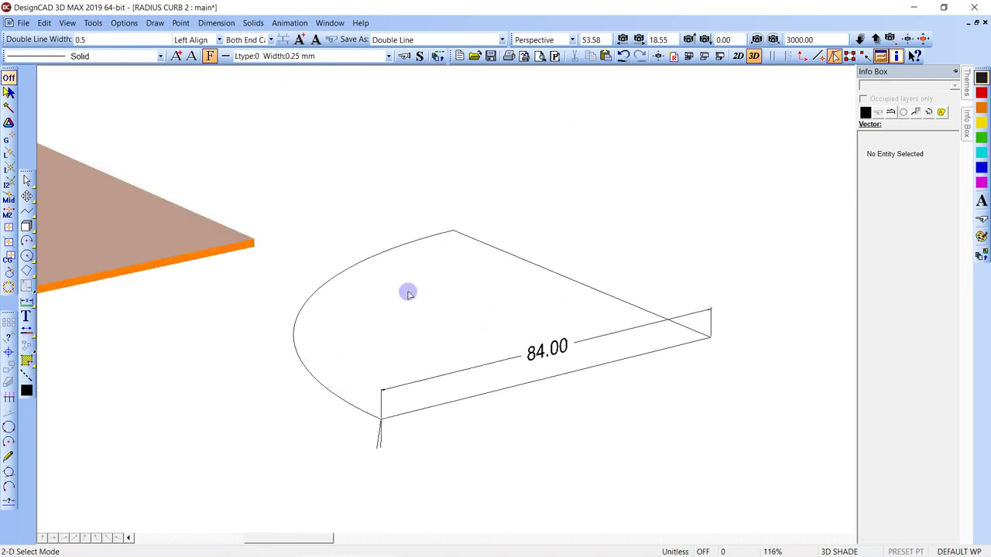
left_click(738, 55)
key("z")
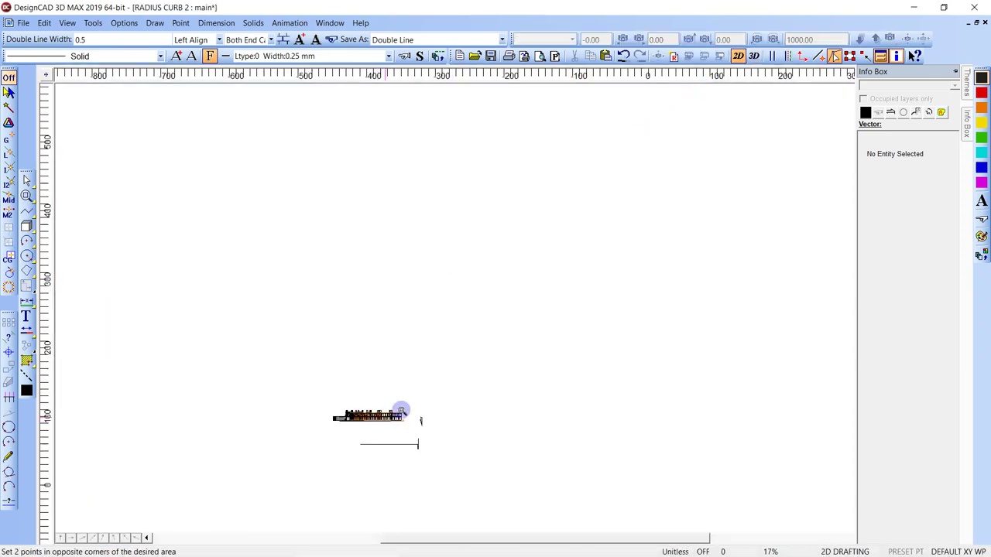
left_click(390, 398)
left_click(460, 450)
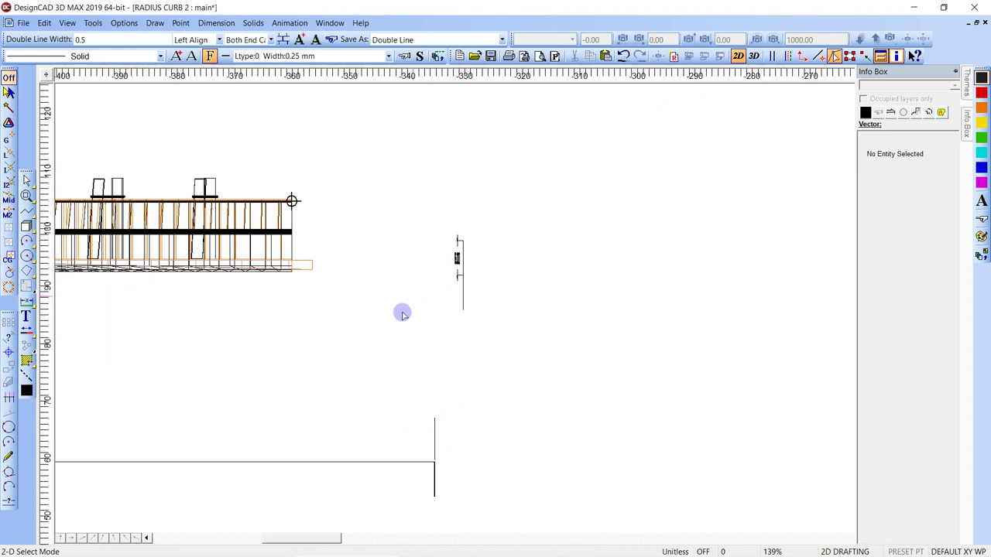
key("shift+z")
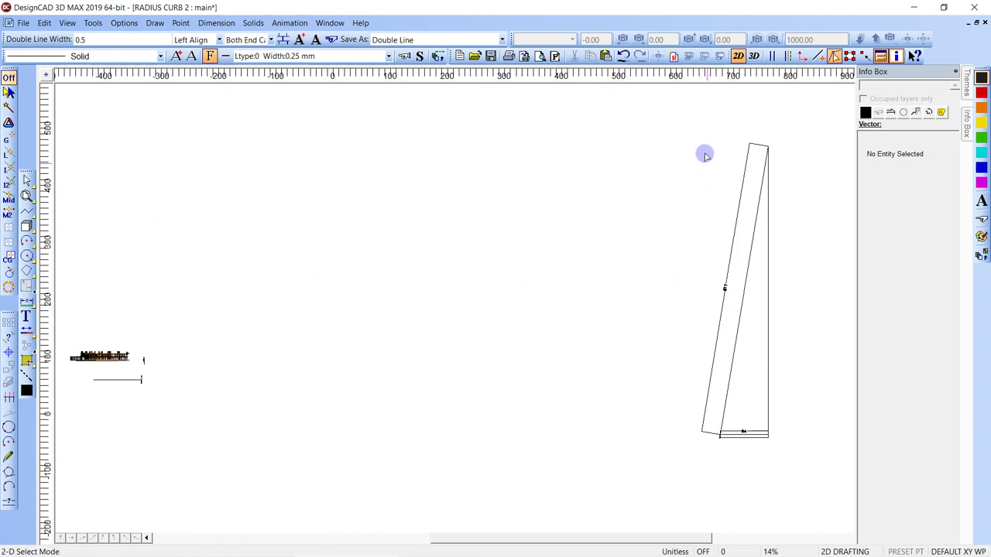
left_click_drag(698, 129, 777, 451)
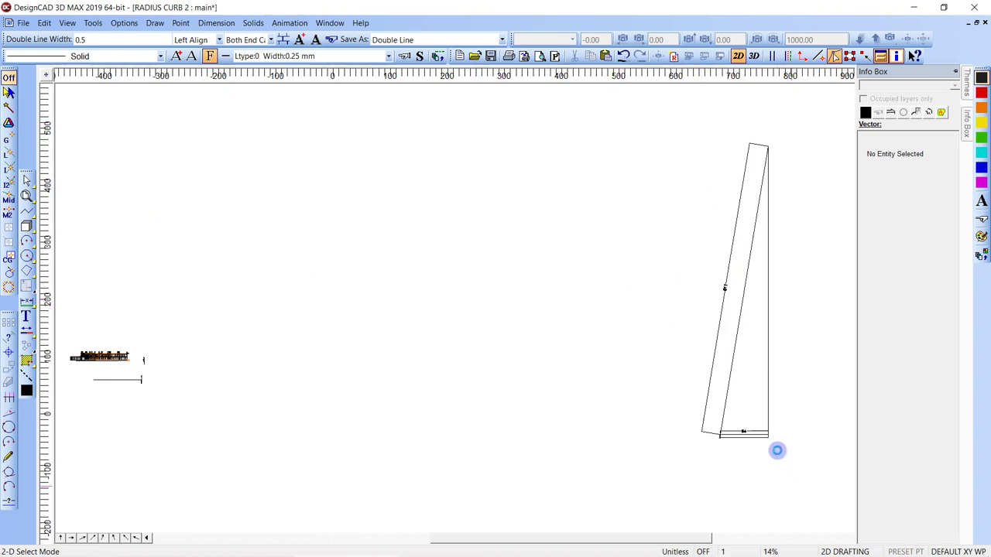
left_click(744, 305)
left_click(223, 286)
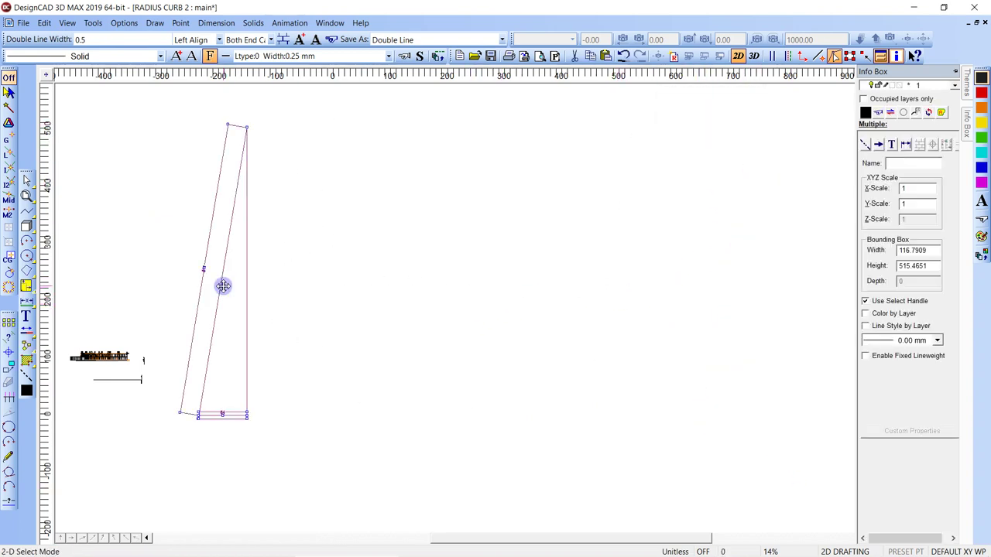
Examine the lower end of the triangle layout, including the 84 base and the small slope at its outer corner
key("z")
left_click(168, 361)
left_click(269, 452)
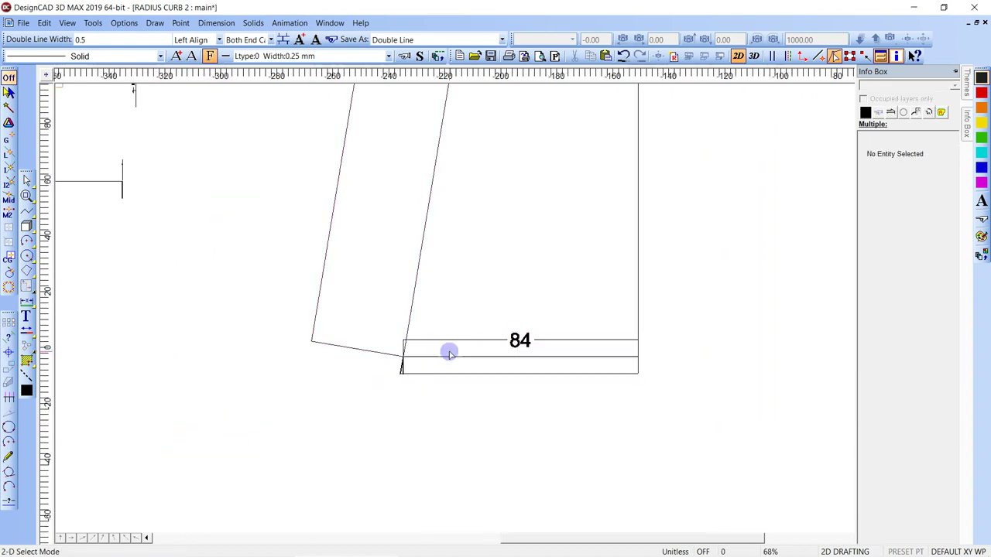
scroll(455, 350, "down", 2)
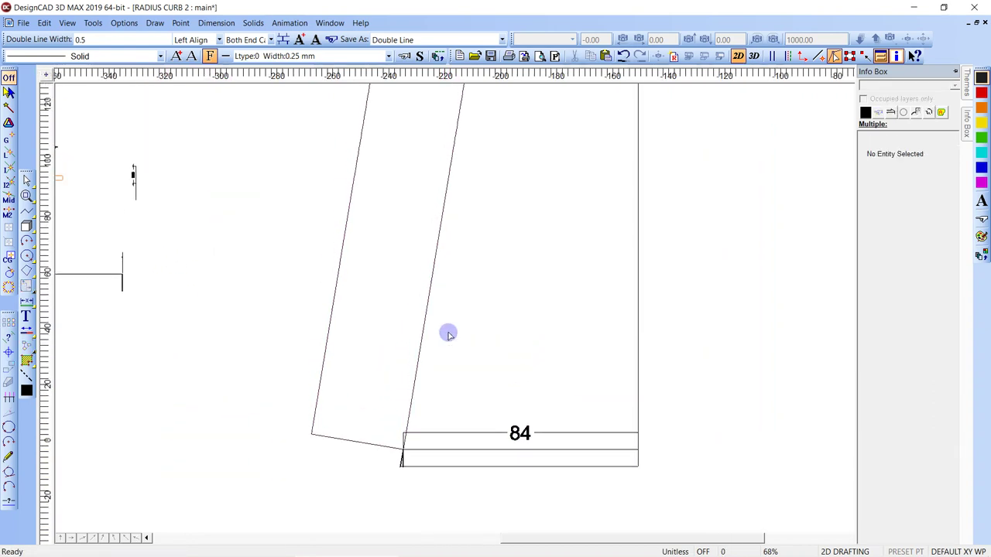
scroll(502, 311, "down", 4)
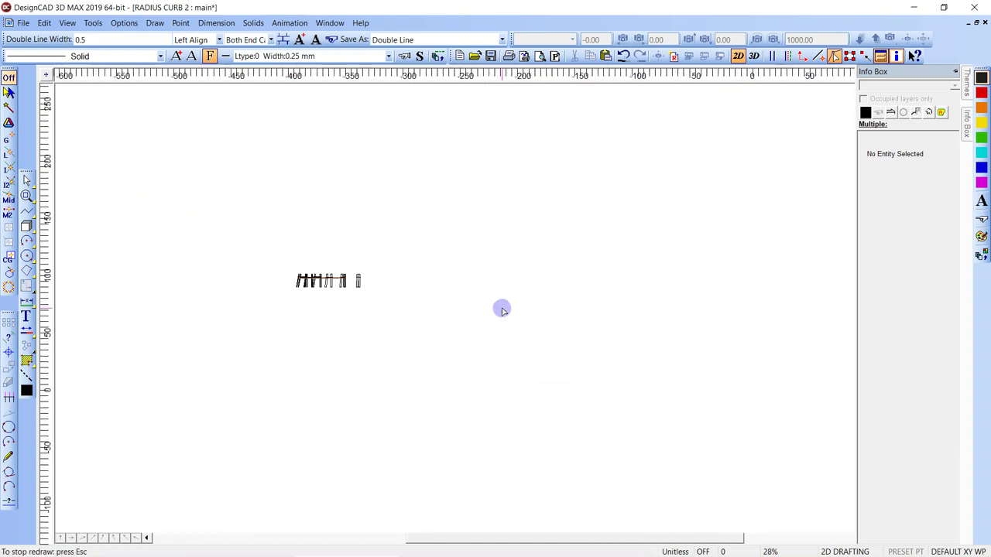
scroll(502, 310, "up", 1)
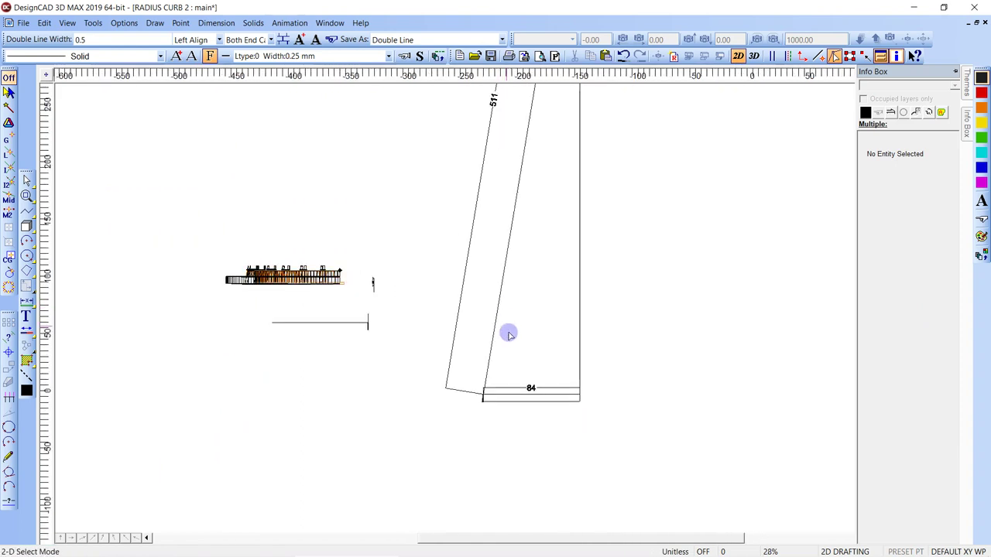
key("z")
left_click(458, 359)
left_click(615, 429)
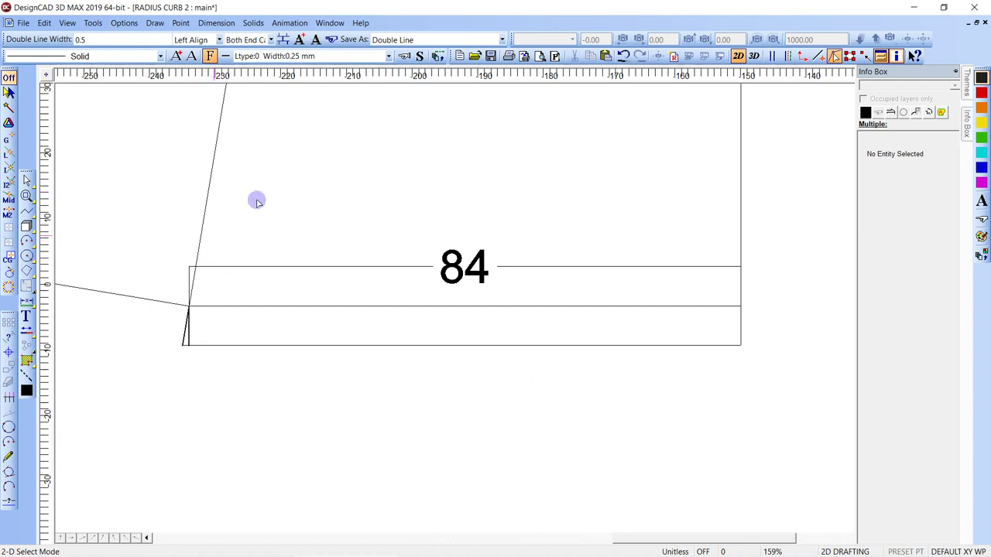
key("p")
left_click(292, 214)
left_click(324, 390)
scroll(503, 307, "down", 4)
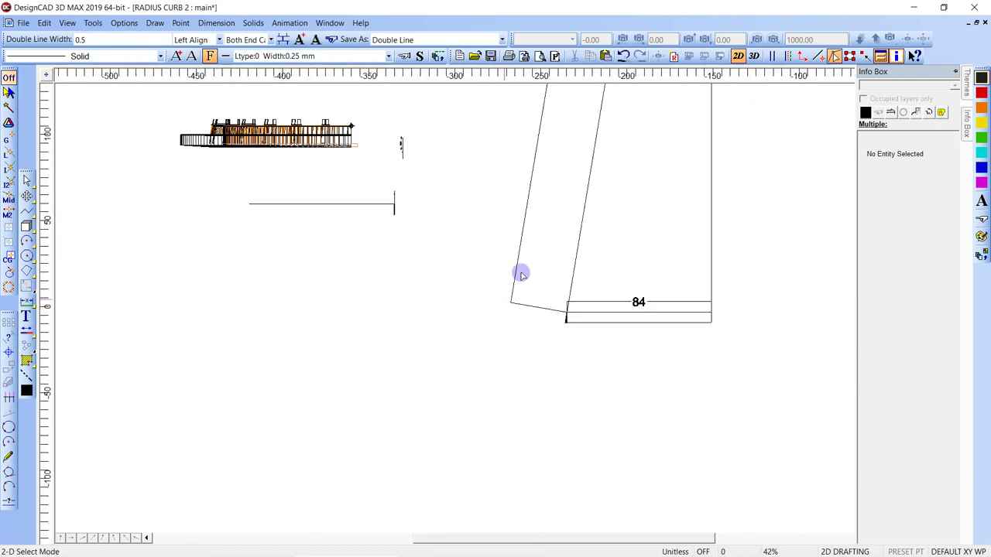
Set the accuracy of the triangle's long slanted dimension to two decimal places
key("p")
left_click(559, 78)
left_click(360, 265)
scroll(502, 310, "down", 1)
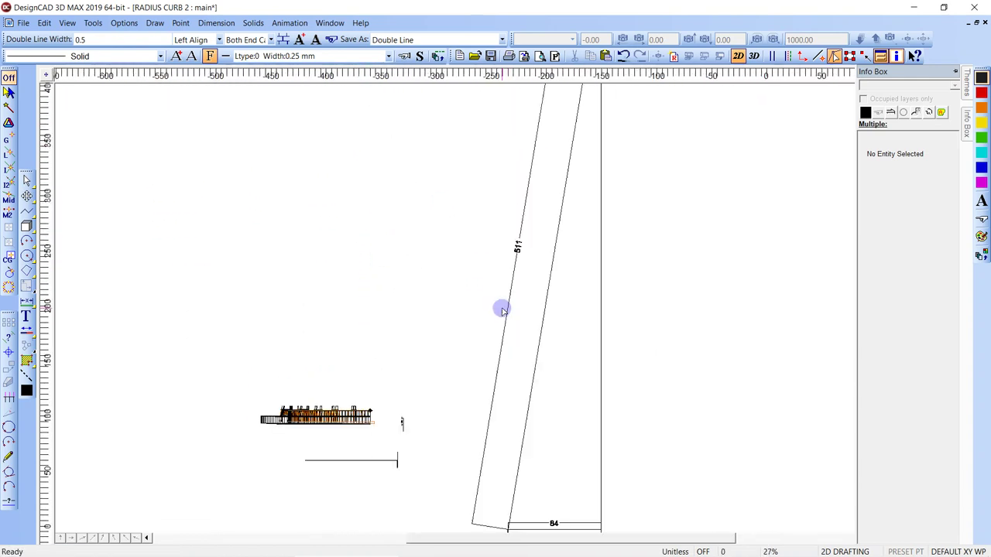
left_click(520, 247)
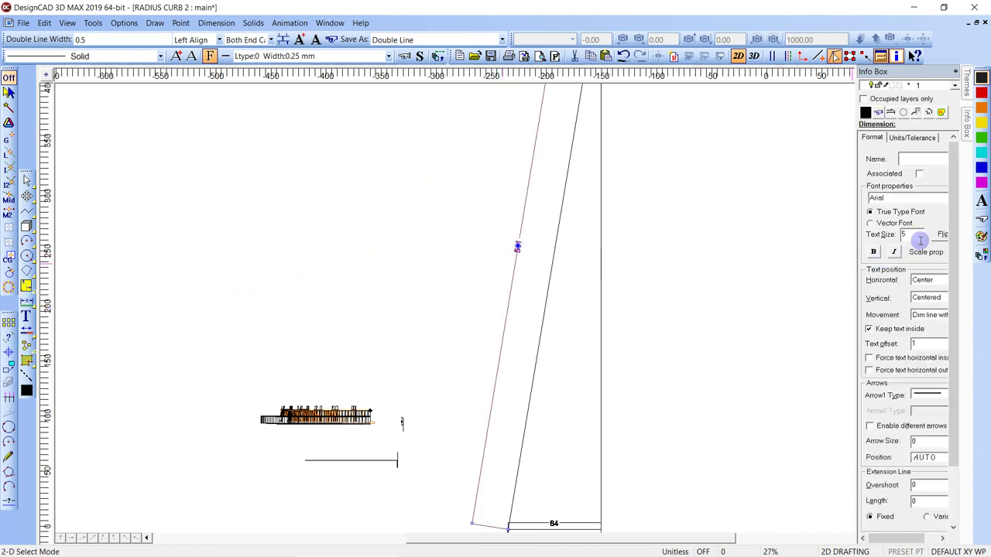
left_click(927, 139)
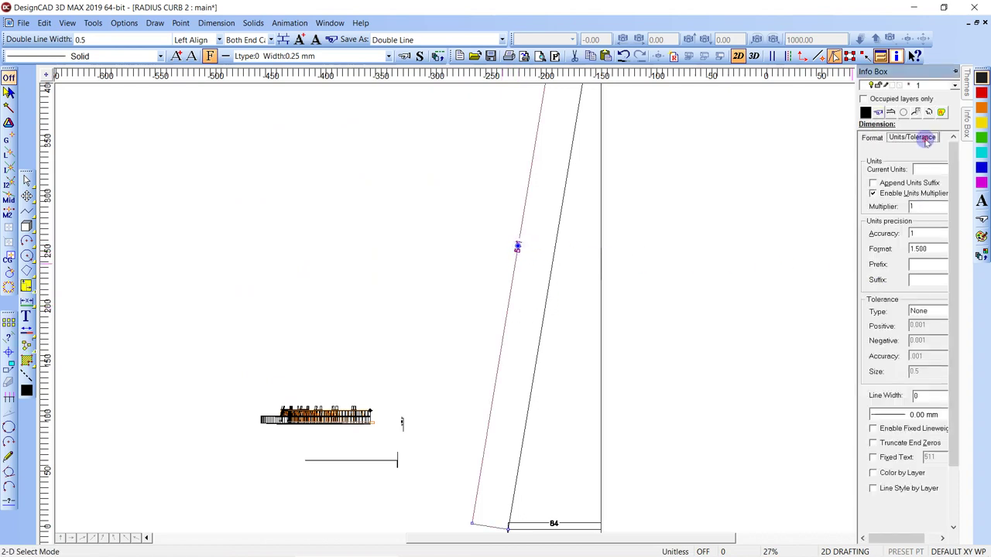
left_click(921, 234)
left_click(929, 262)
left_click(756, 266)
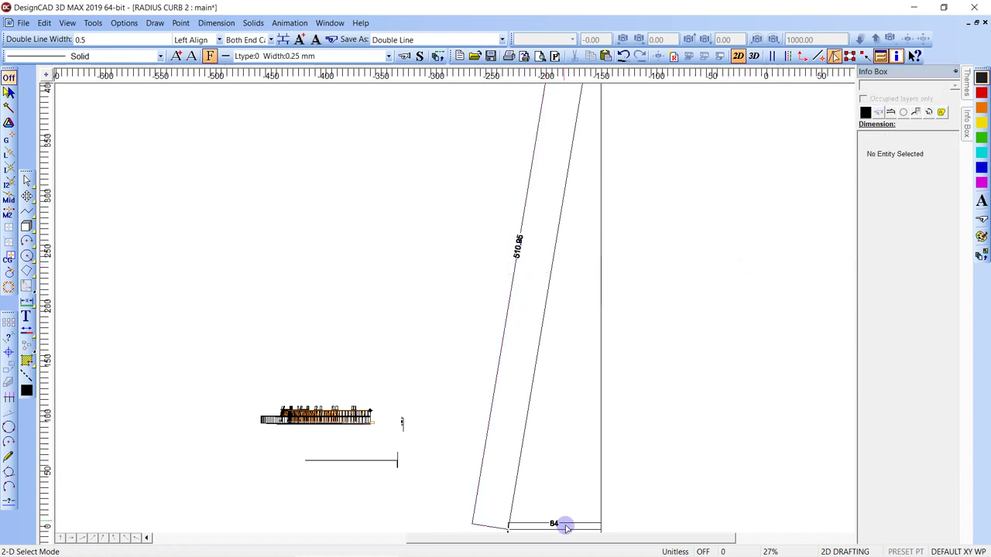
Delete the dimension along the triangle's long slanted side
middle_click_drag(530, 439, 518, 398)
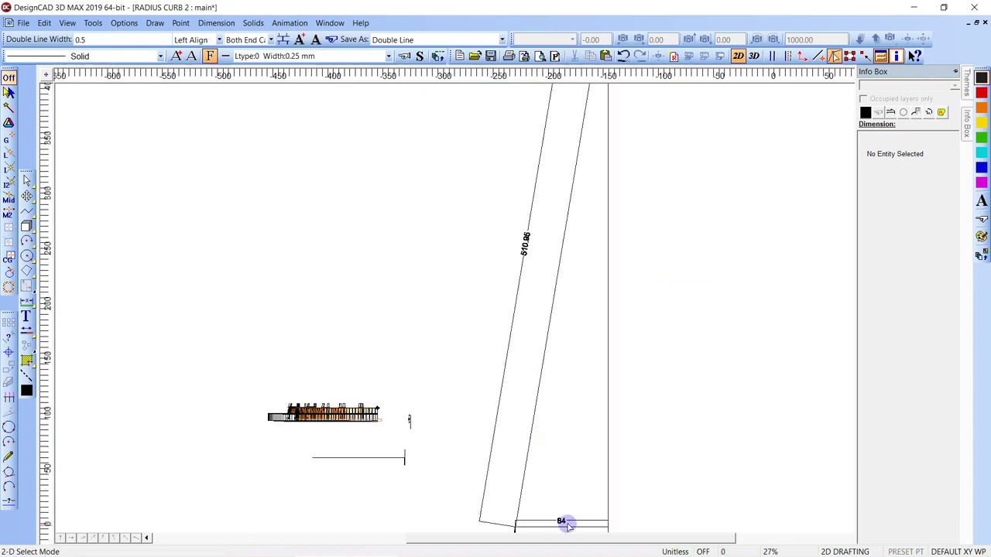
left_click(574, 439)
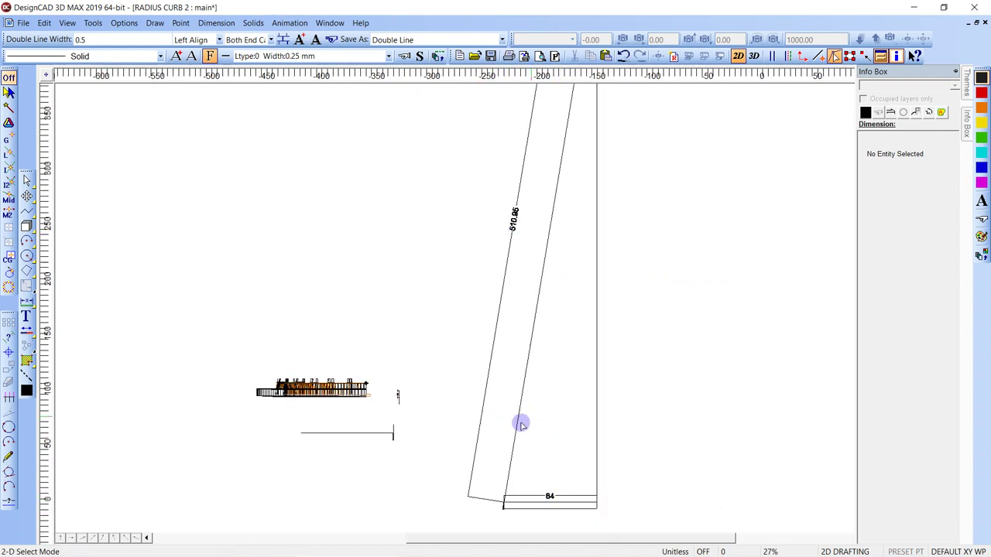
left_click(513, 219)
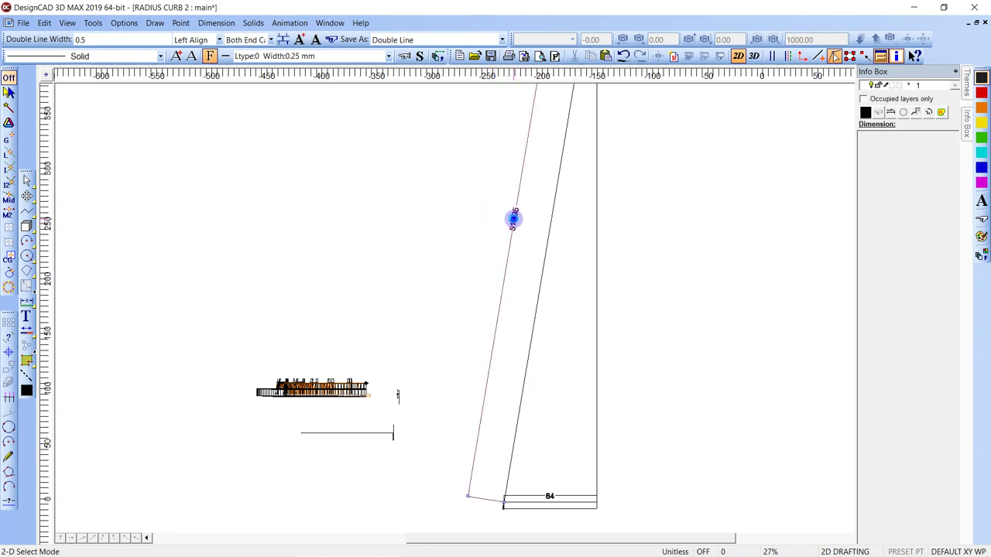
key("Delete")
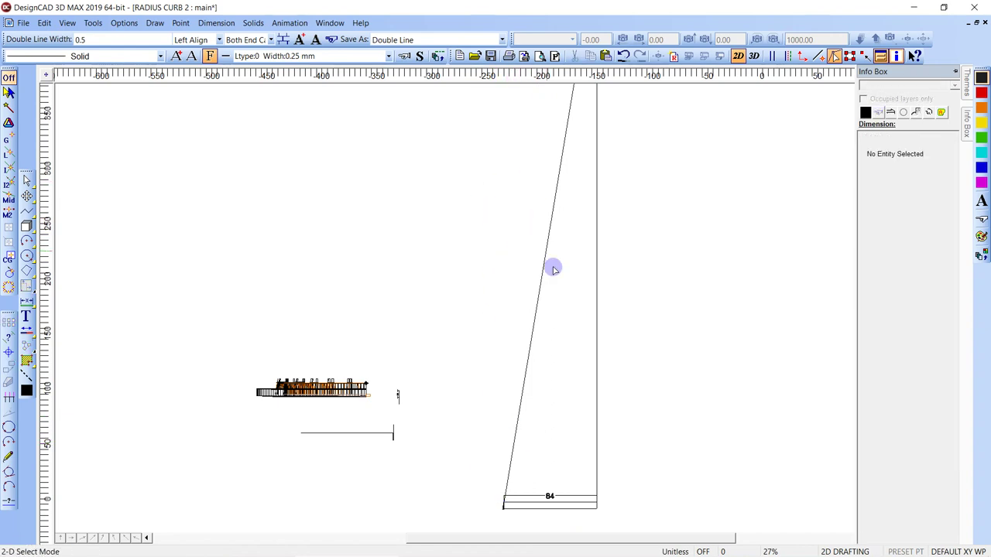
Dimension the horizontal offset at the foot of the small slope, matching the text format of the 84 dimension
key("z")
left_click(490, 478)
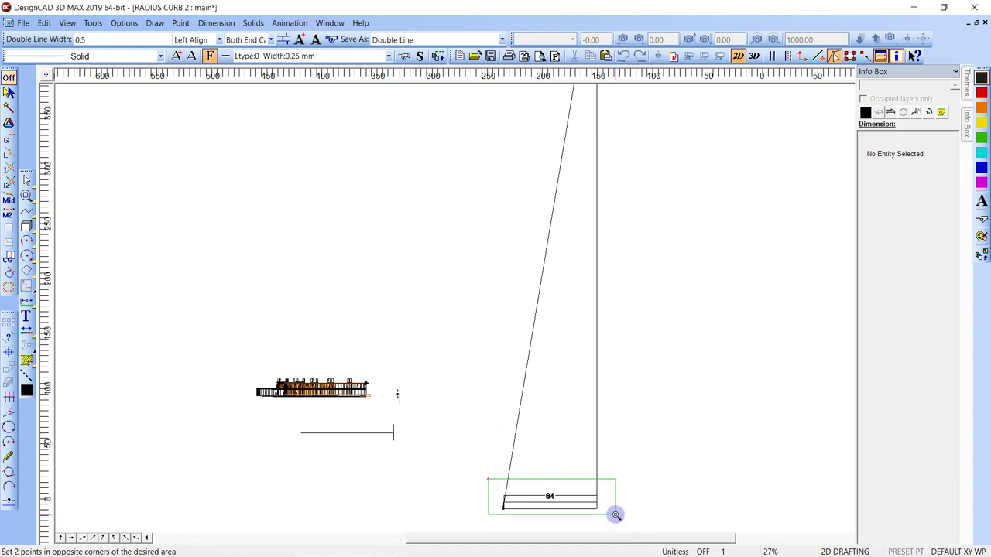
left_click(615, 515)
key("d")
left_click(158, 393)
left_click(164, 393)
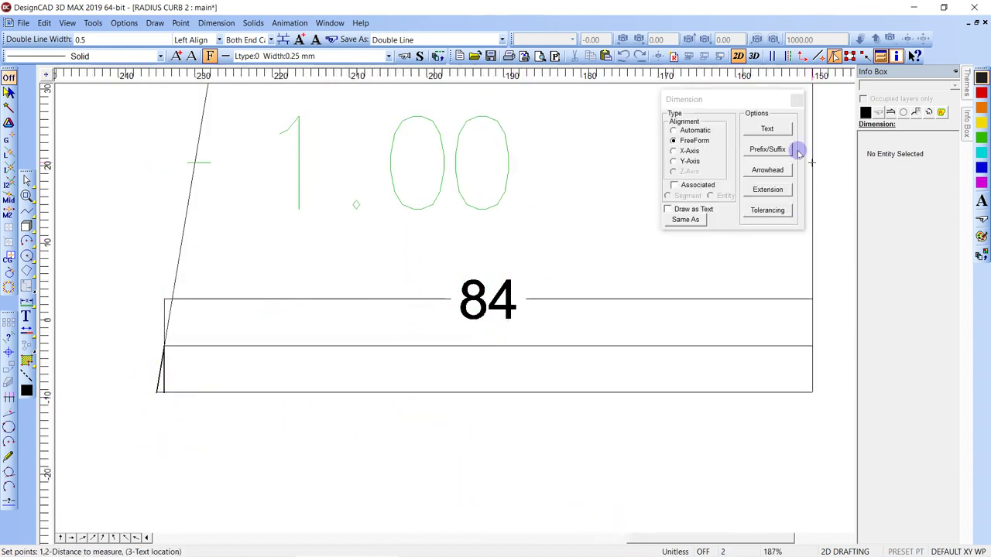
left_click(767, 128)
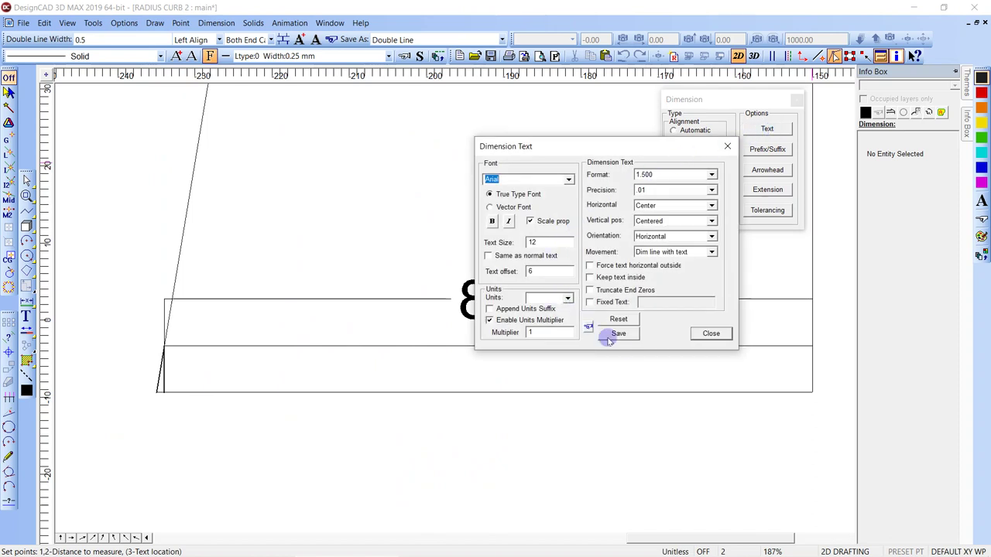
left_click(588, 326)
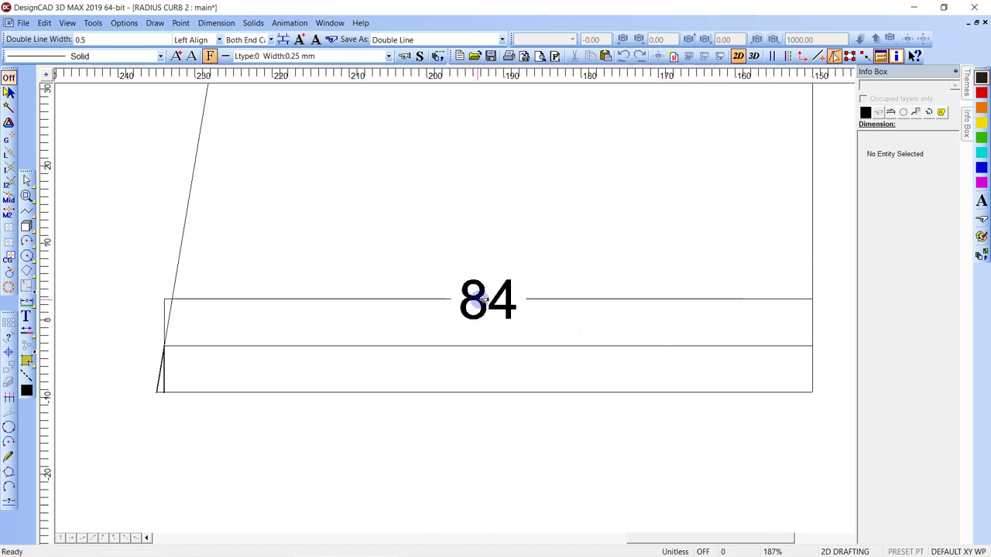
left_click(267, 456)
Dimension the vertical height of the small slope on its outer side
left_click(163, 346)
left_click(82, 371)
key("Escape")
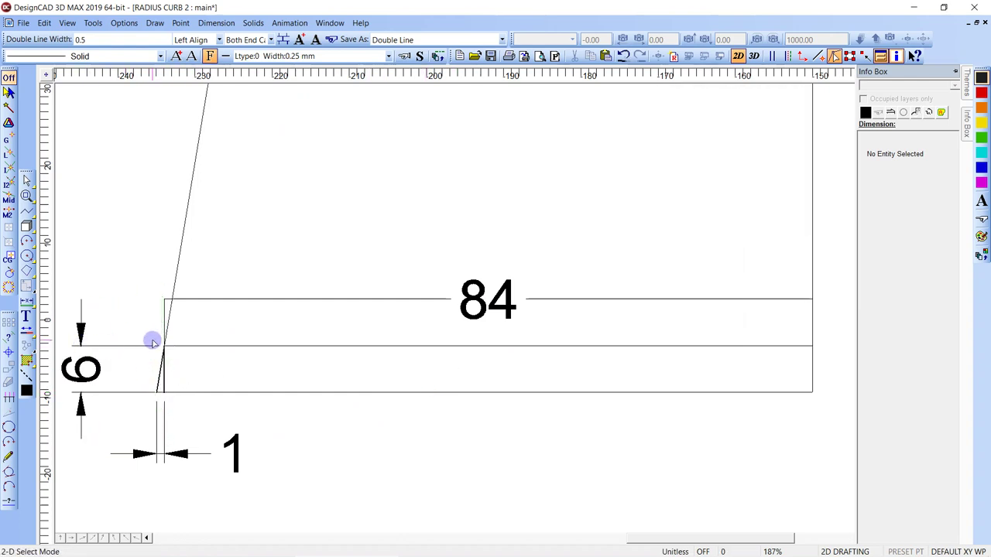
Compute SQRT(1+6^2) in the built-in calculator to get the length of the small slope
scroll(535, 290, "down", 1)
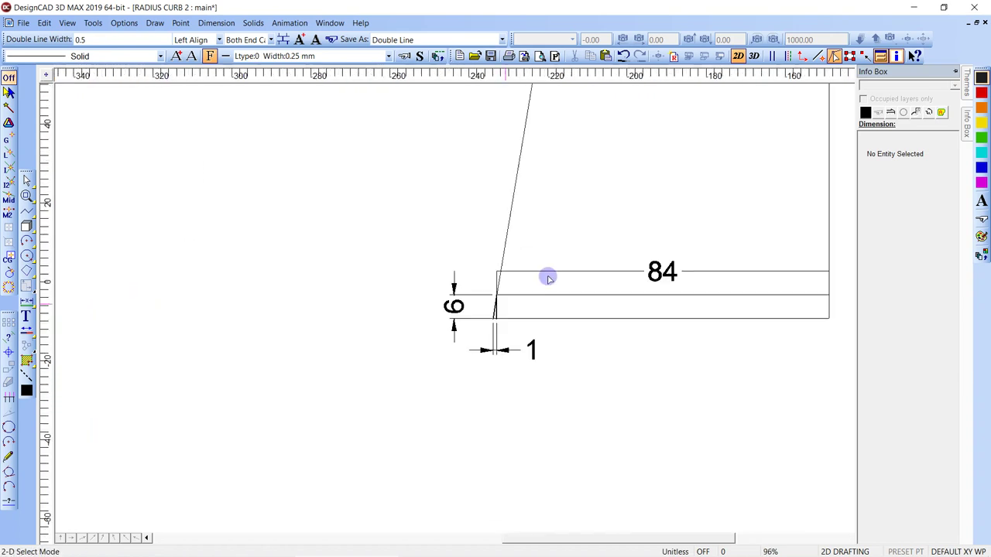
middle_click_drag(642, 210, 408, 364)
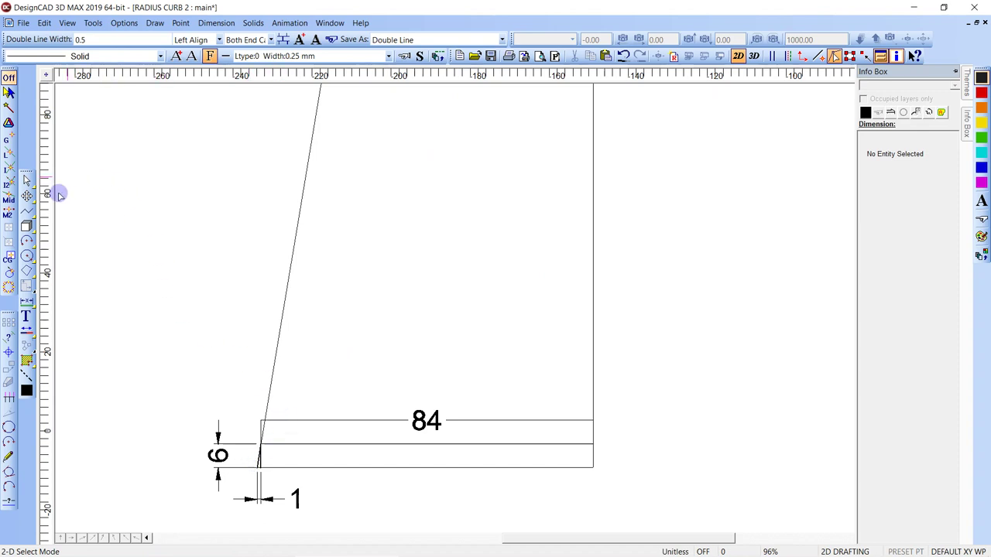
left_click(9, 457)
left_click_drag(206, 166, 205, 181)
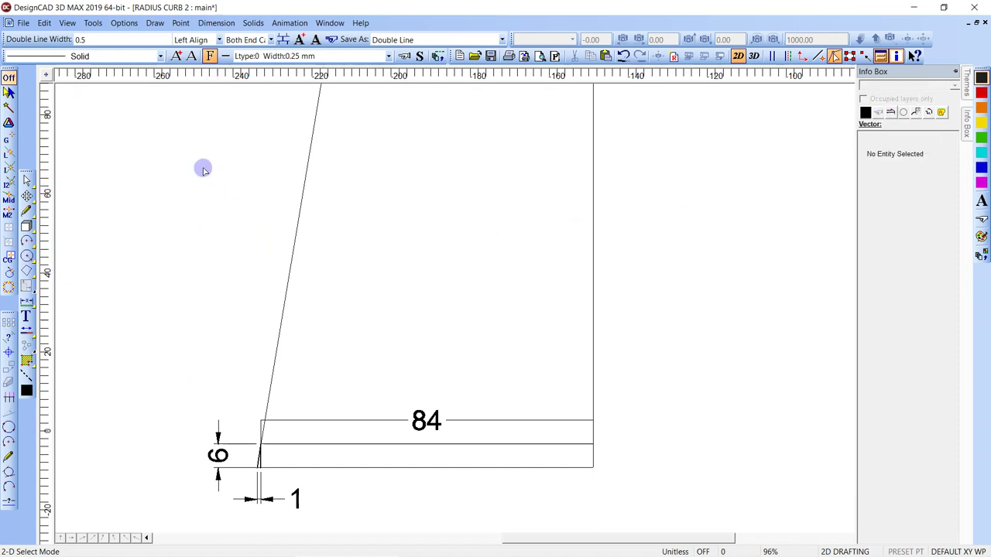
left_click(93, 23)
left_click(101, 35)
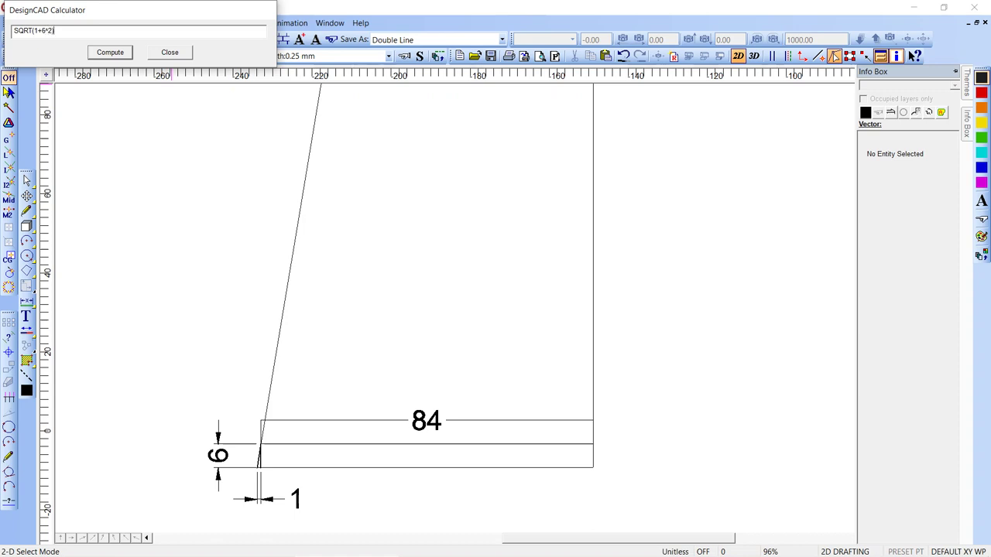
left_click_drag(70, 30, 2, 23)
left_click(116, 53)
Copy the calculator's full expression with its result and paste it into the drawing as text
left_click(100, 28)
left_click_drag(91, 32, 3, 10)
key("ctrl+c")
left_click(458, 232)
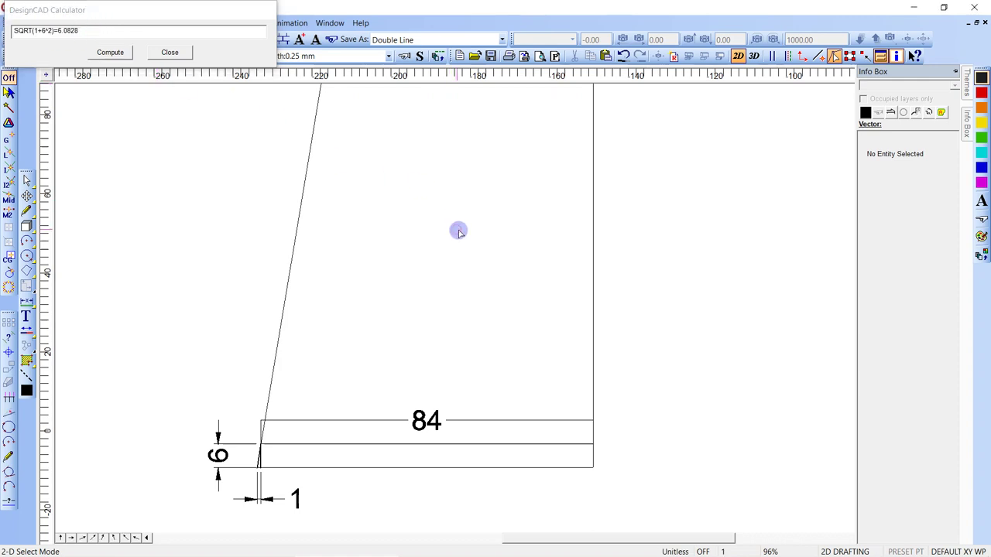
key("ctrl+v")
left_click(430, 266)
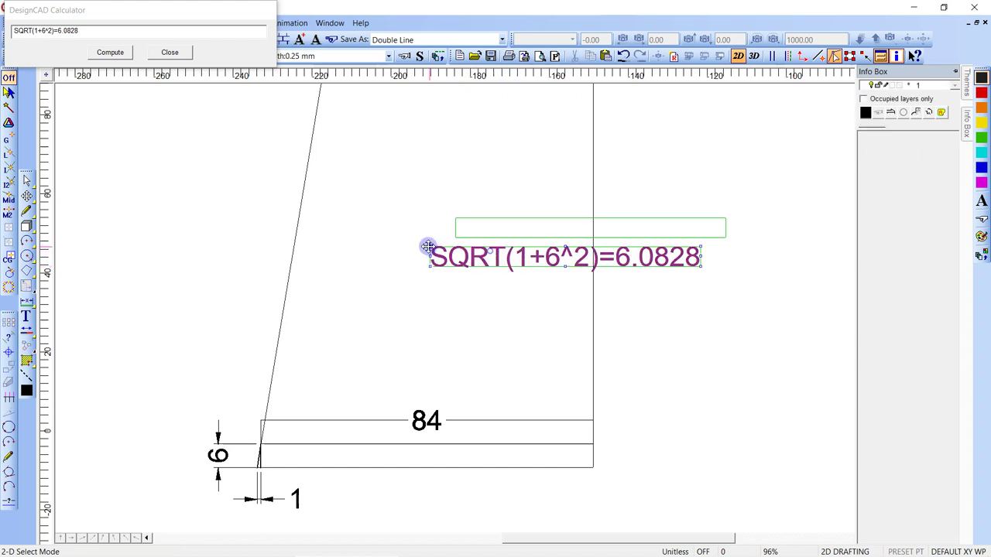
Move the pasted calculation text below the small slope's dimensions
left_click(427, 248)
left_click_drag(427, 248, 215, 488)
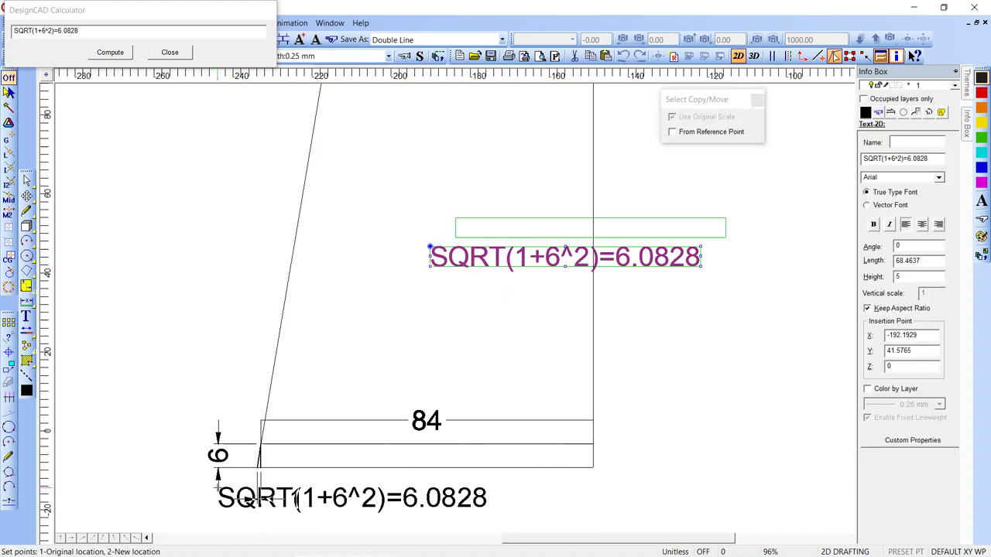
left_click(143, 504)
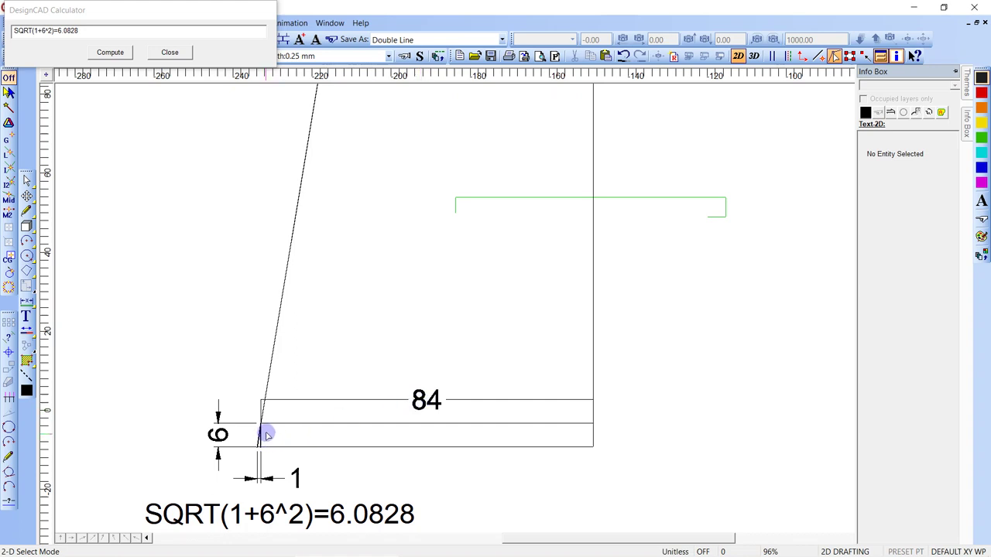
Multiply the small slope's length 6.0828 by 84 in the calculator
scroll(302, 317, "down", 2)
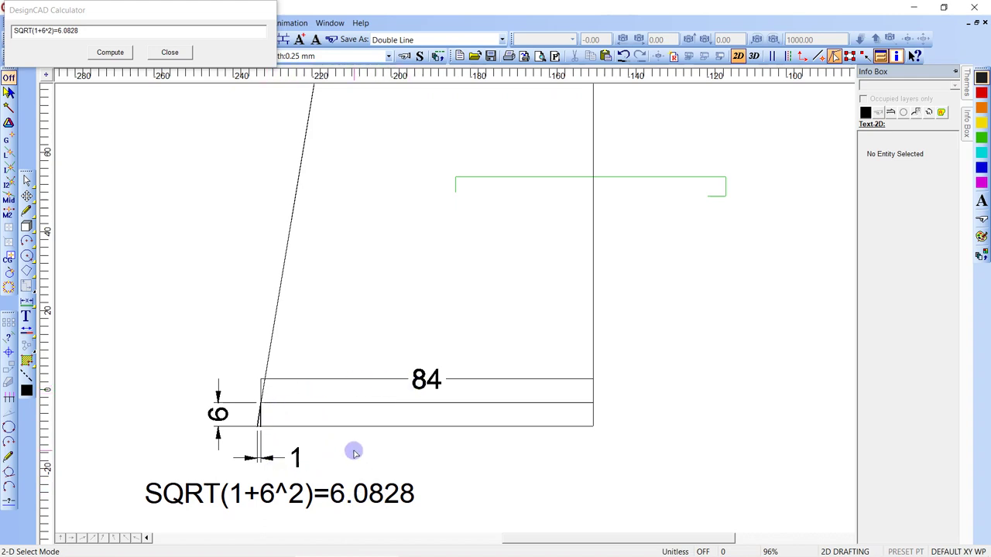
left_click_drag(58, 31, 3, 30)
key("Delete")
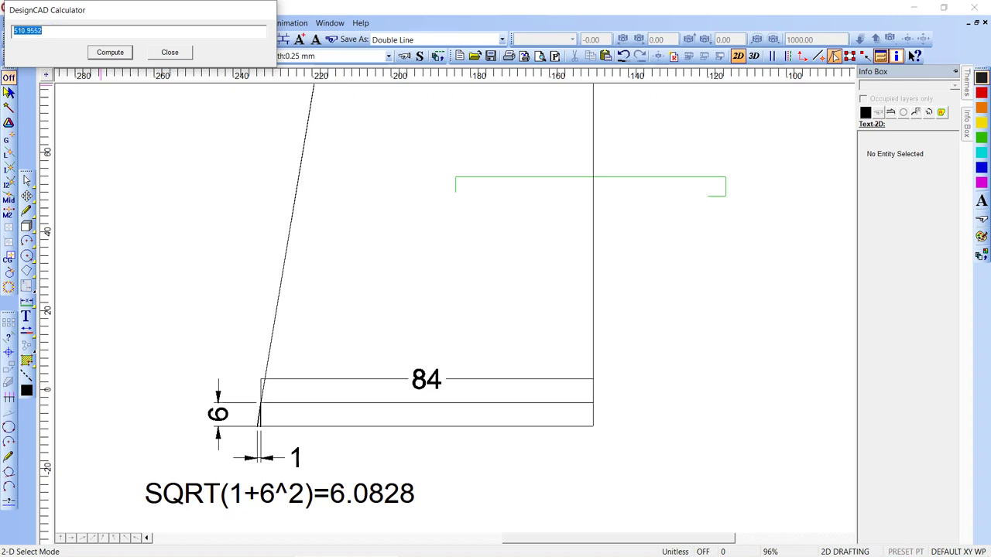
left_click(67, 31)
type("@")
Dimension the full length of the long slope on its outer side, using a text size of 12
scroll(277, 222, "down", 1)
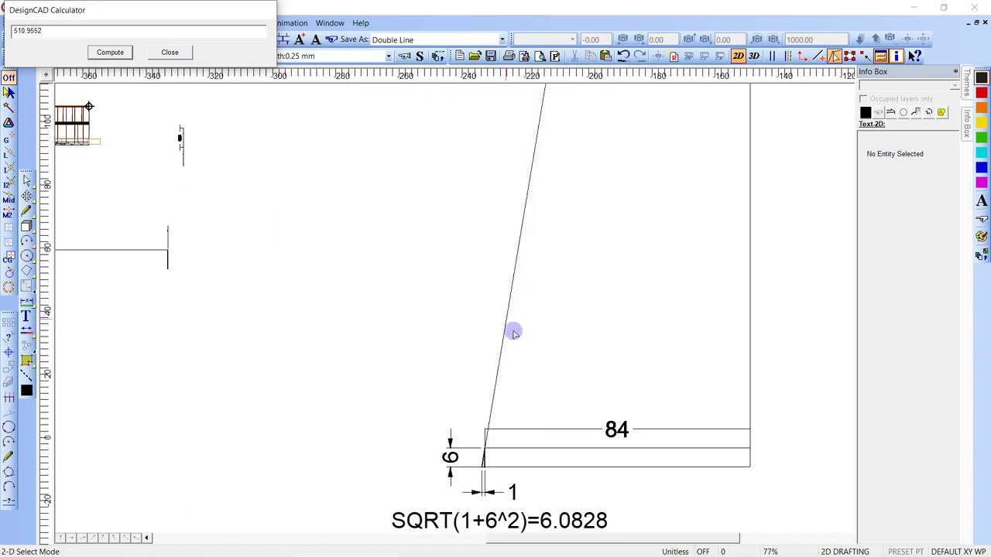
left_click(533, 379)
key("d")
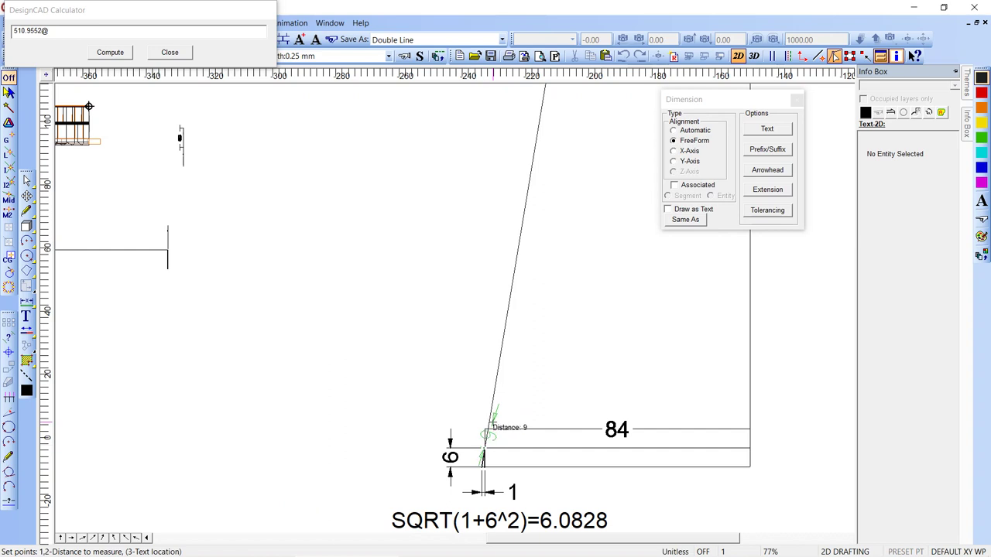
scroll(489, 425, "down", 6)
left_click(659, 131)
left_click(761, 149)
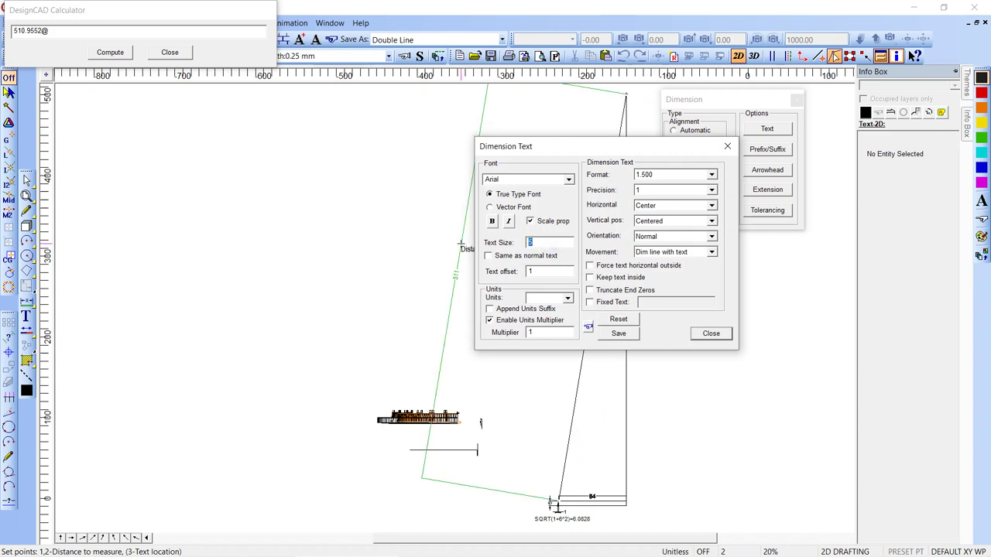
key("Escape")
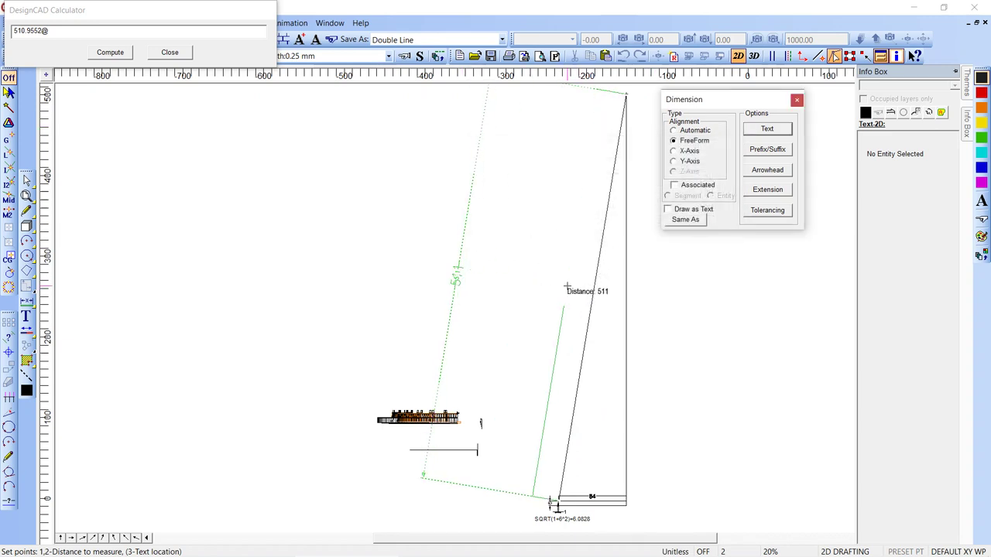
left_click(566, 291)
Set the accuracy of the long slope's dimension to .01
left_click(906, 138)
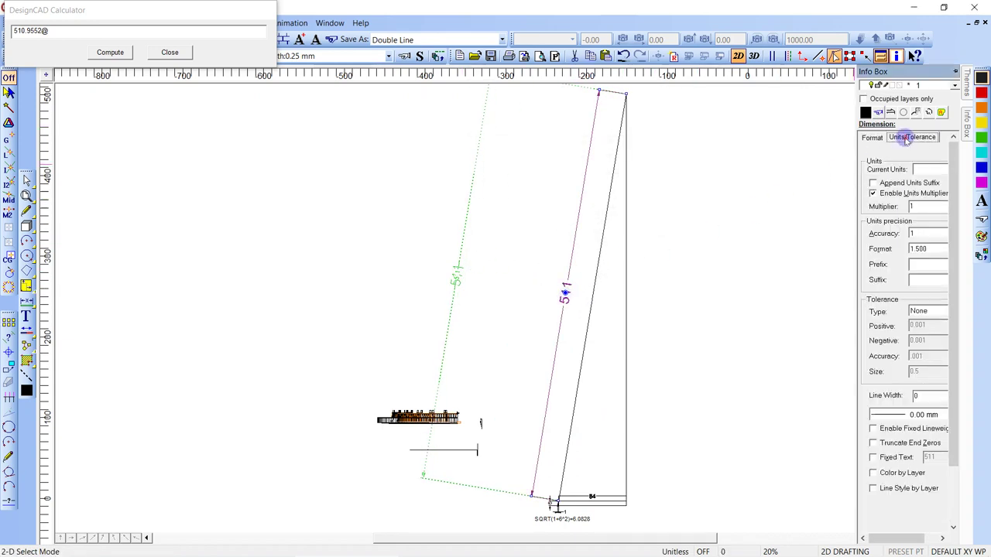
left_click(921, 233)
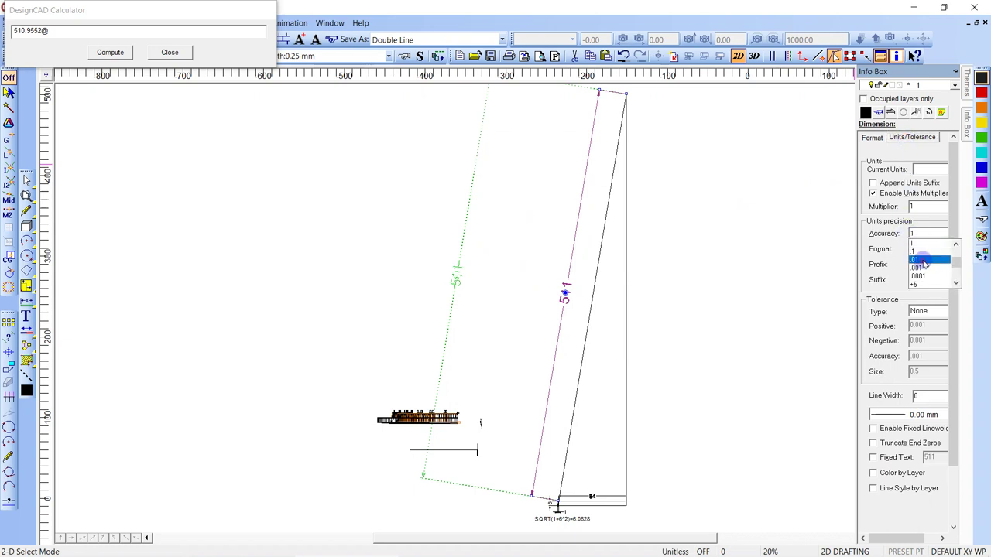
left_click(921, 263)
left_click(705, 298)
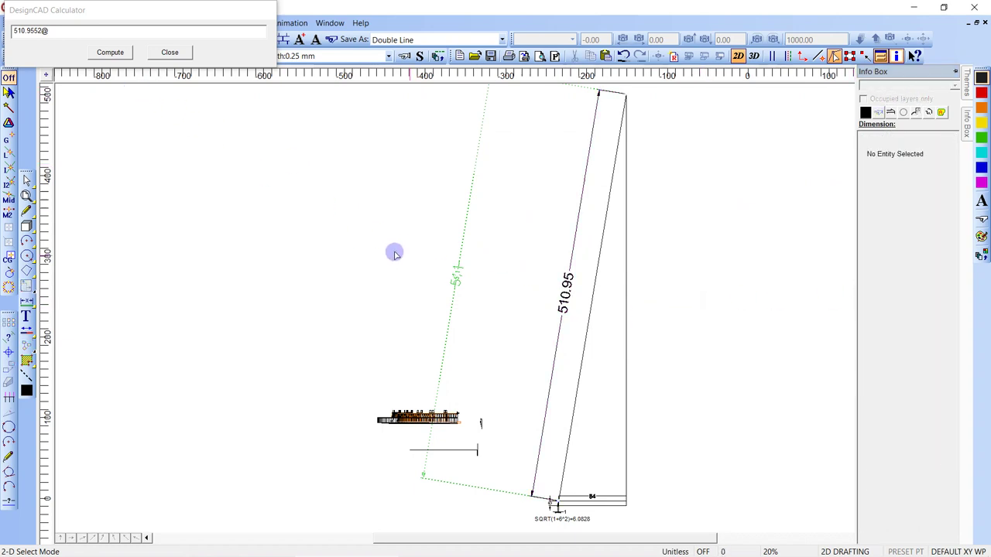
Enter 6.0828*84 in the calculator, copy the expression and compute it
left_click(52, 30)
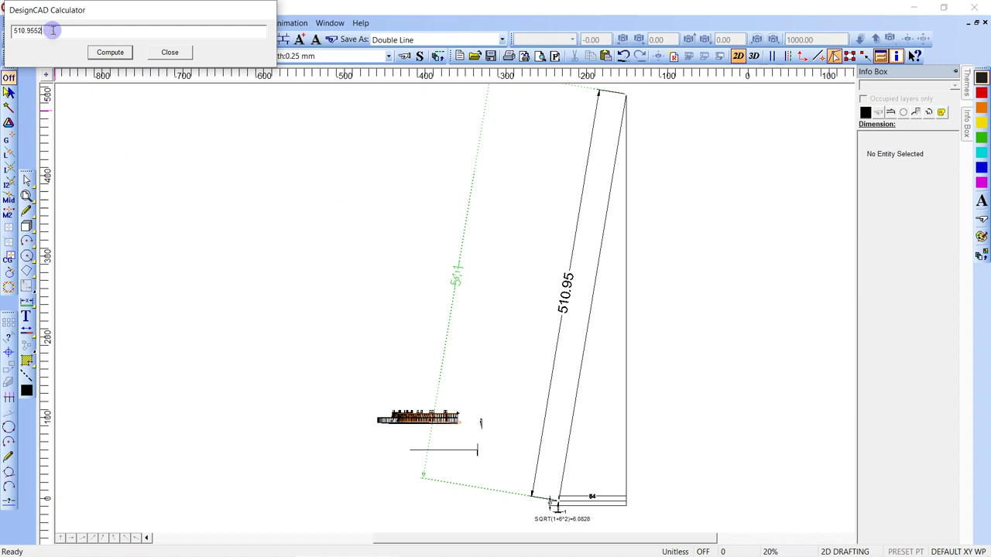
left_click(629, 304)
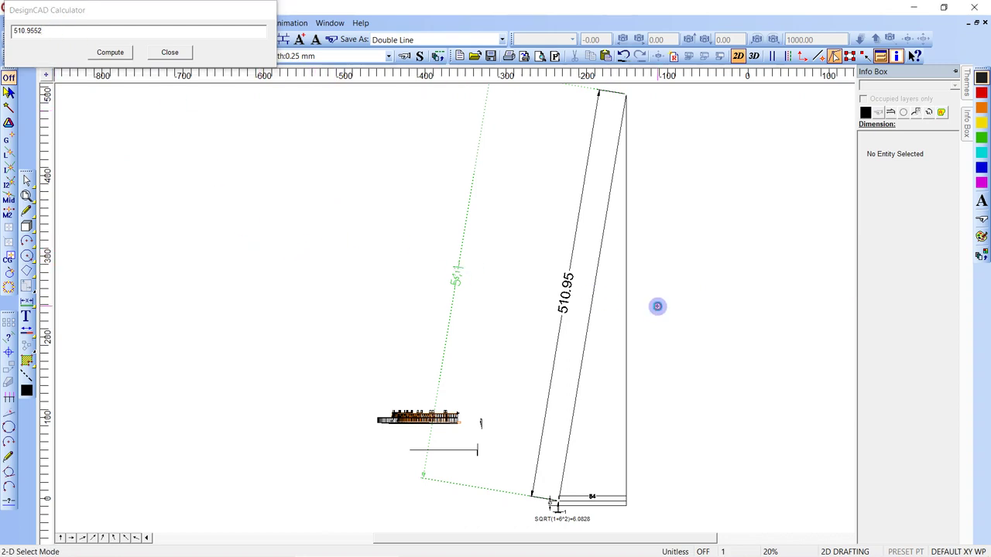
left_click(14, 30)
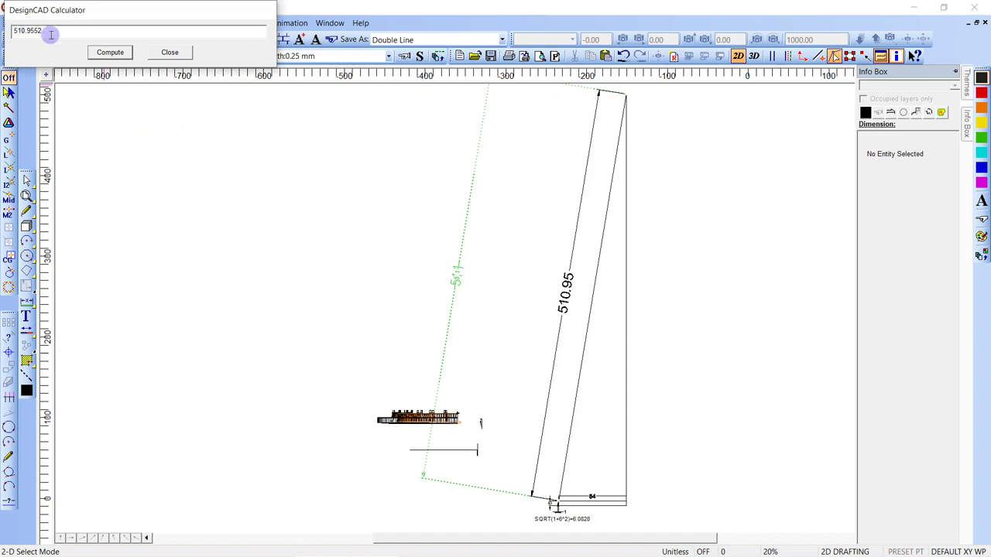
left_click_drag(49, 32, 3, 23)
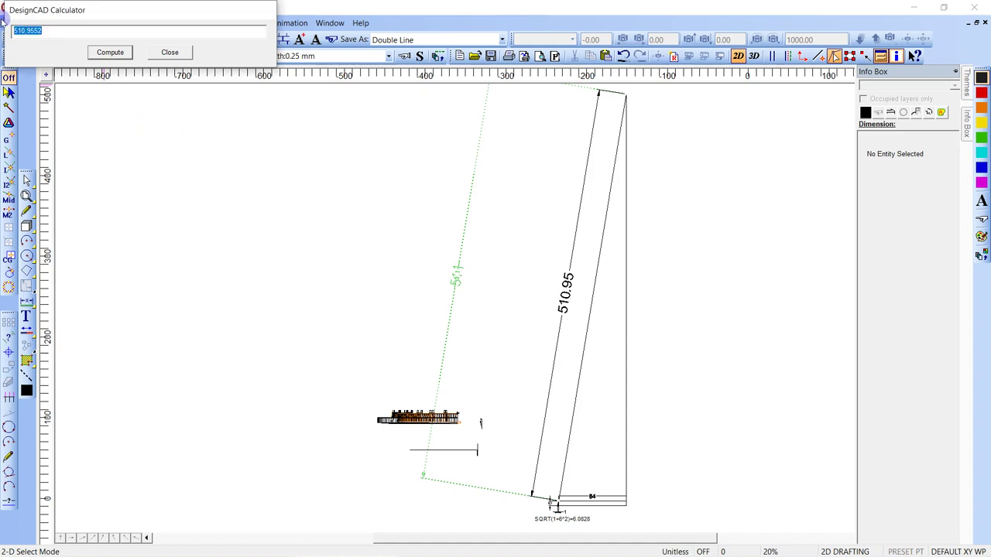
type("6.0828*84")
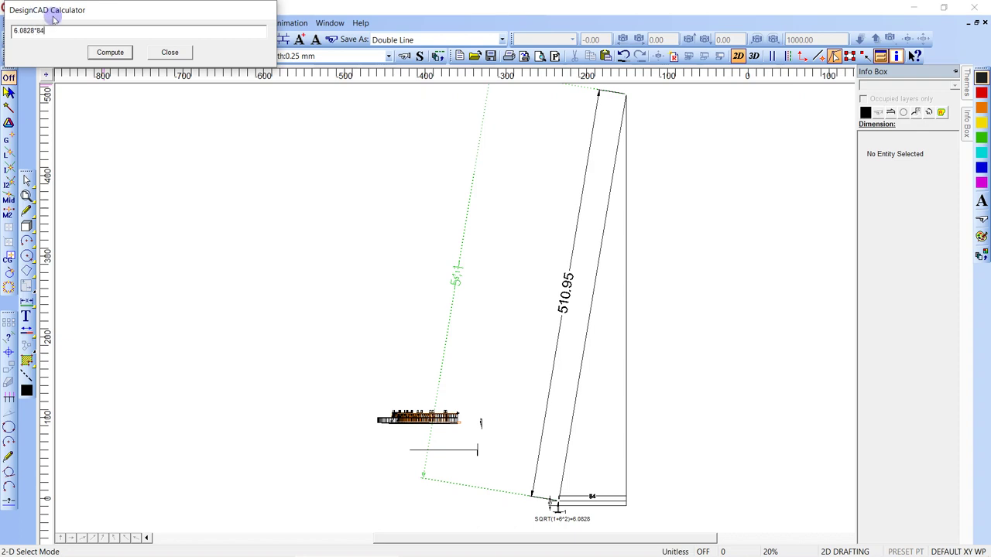
left_click_drag(56, 29, 4, 35)
key("ctrl+c")
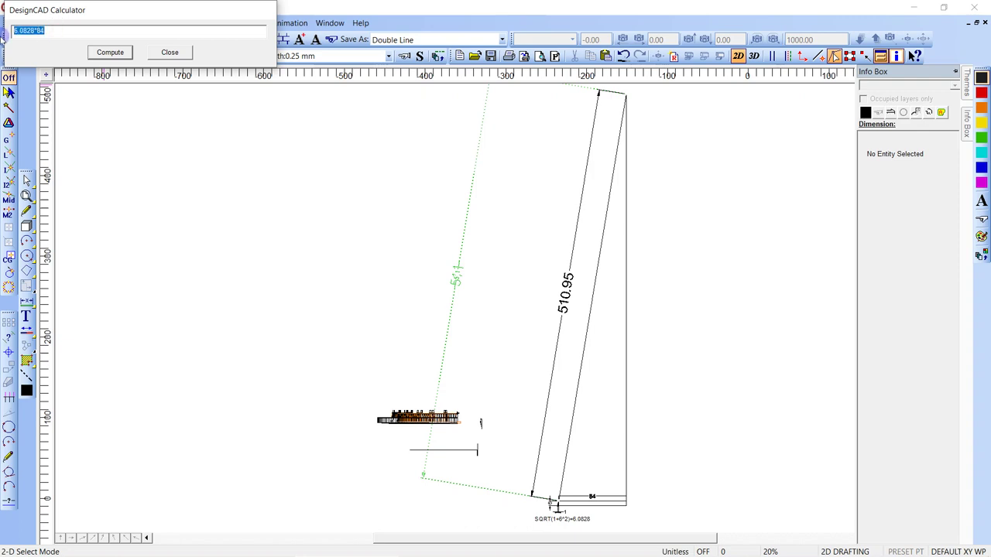
left_click(107, 52)
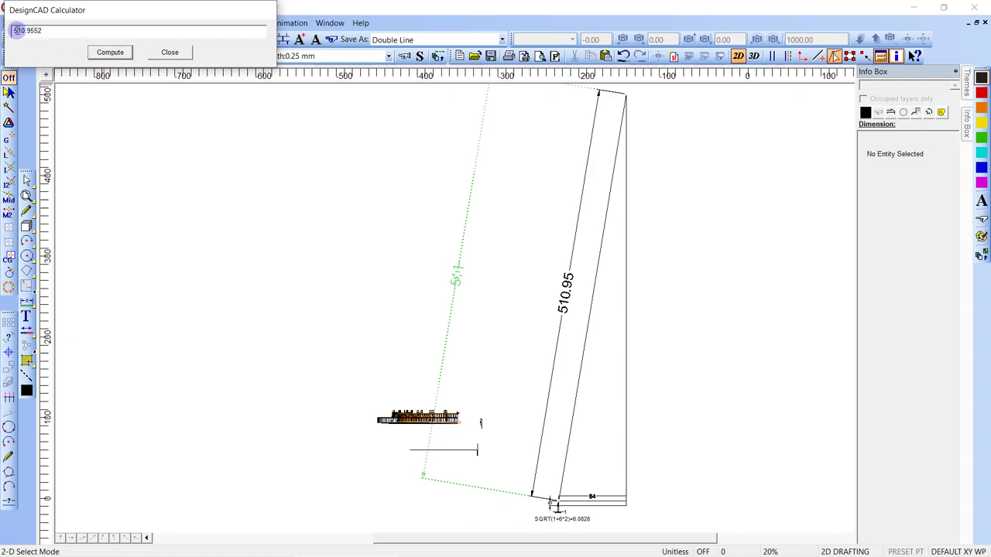
Insert the copied expression and an equals sign before the calculator's result, and copy the whole line
key("ctrl+v")
type("=")
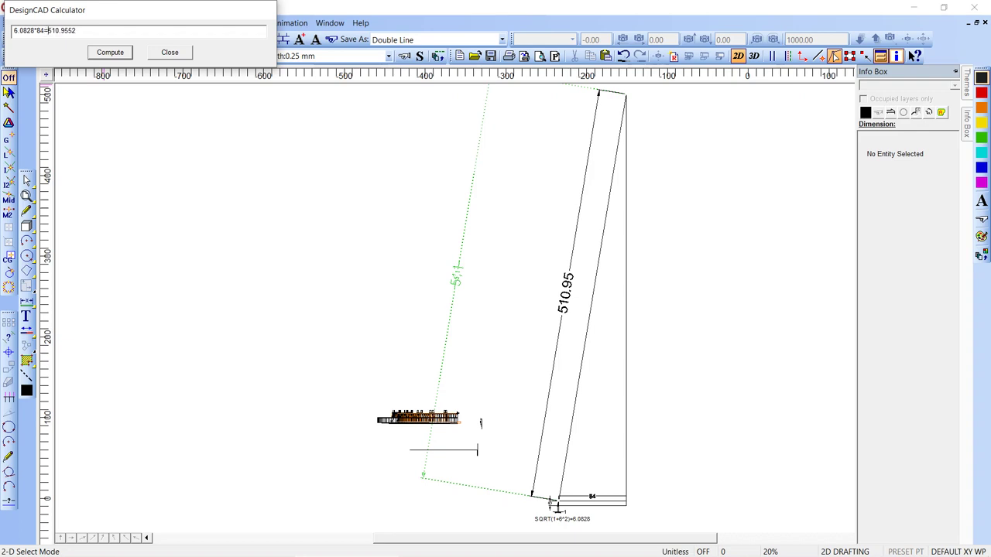
left_click_drag(102, 32, 4, 37)
key("ctrl+c")
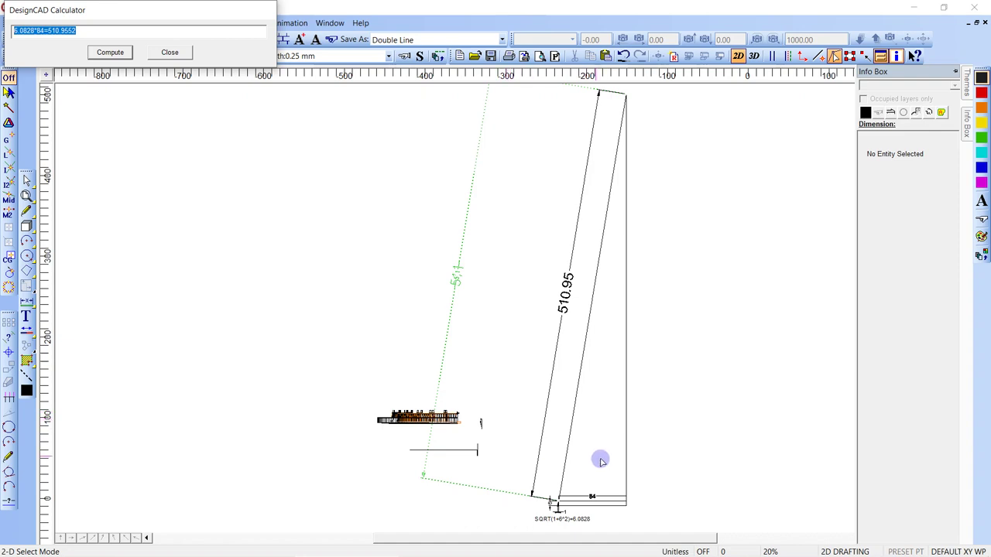
Paste the copied calculation 6.0828*84=510.9552 into the drawing as text below the SQRT calculation
scroll(587, 484, "down", 1)
left_click(542, 505)
key("ctrl+v")
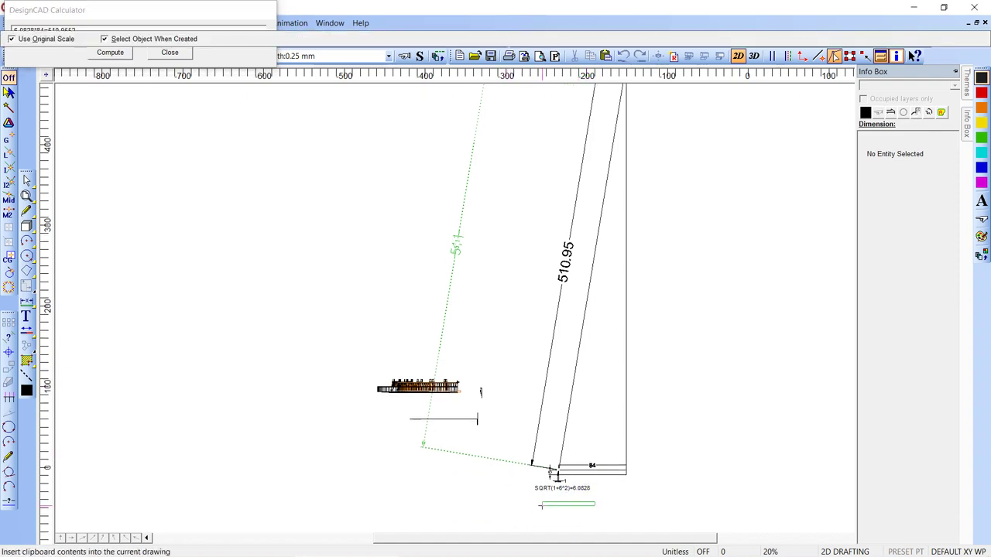
left_click(531, 496)
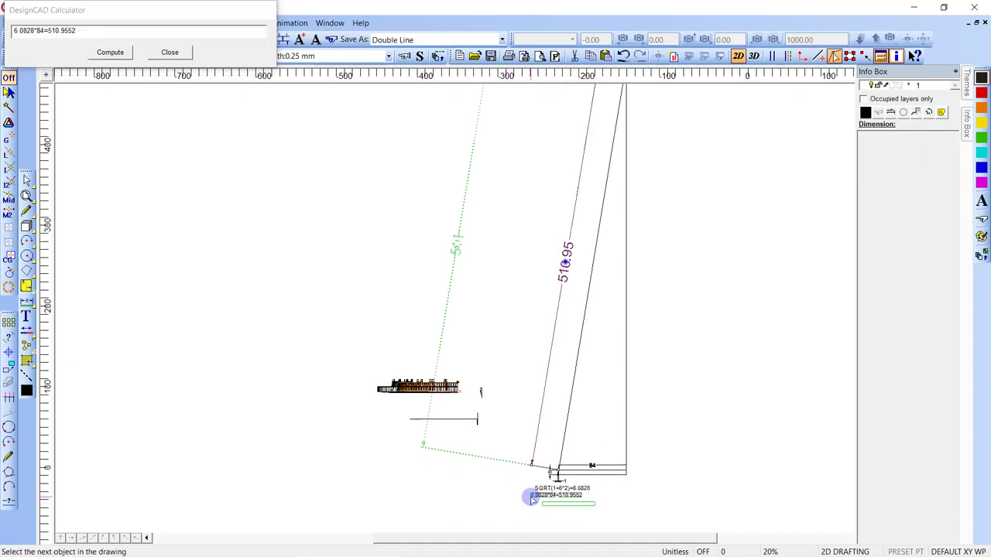
left_click(605, 505)
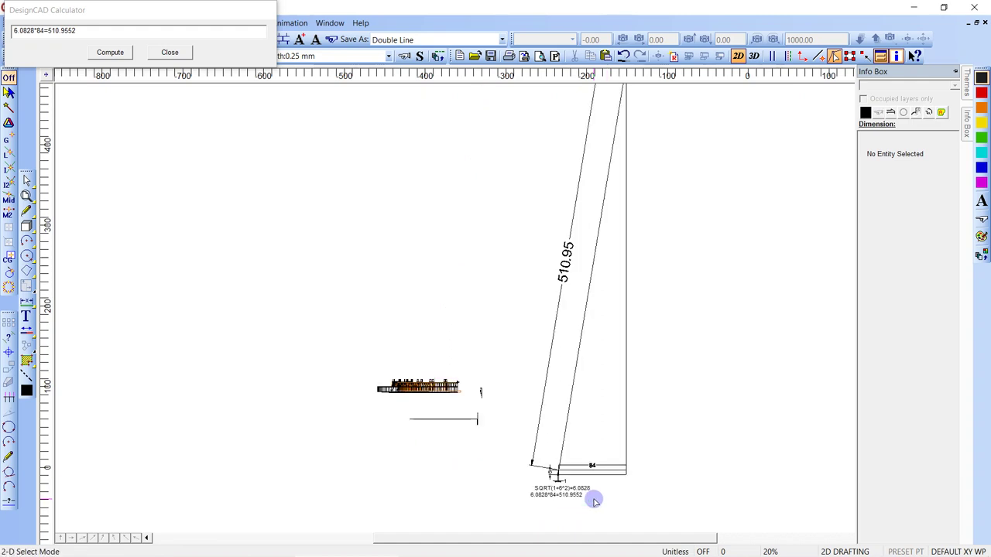
Move the 6.0828*84 calculation text slightly down and right so it sits clear beneath the SQRT line
key("z")
left_click(498, 451)
left_click(631, 507)
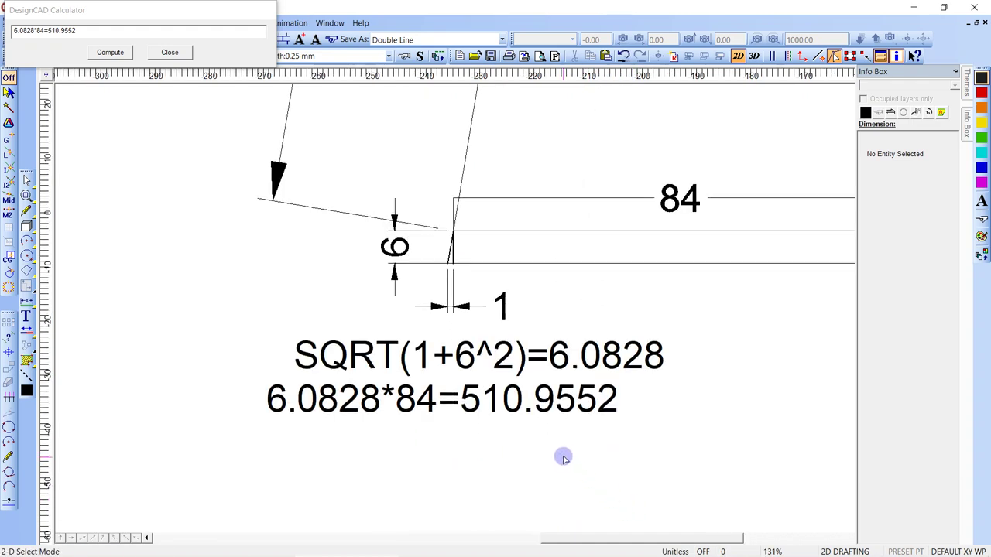
left_click(266, 394)
left_click_drag(265, 393, 298, 402)
left_click(296, 407)
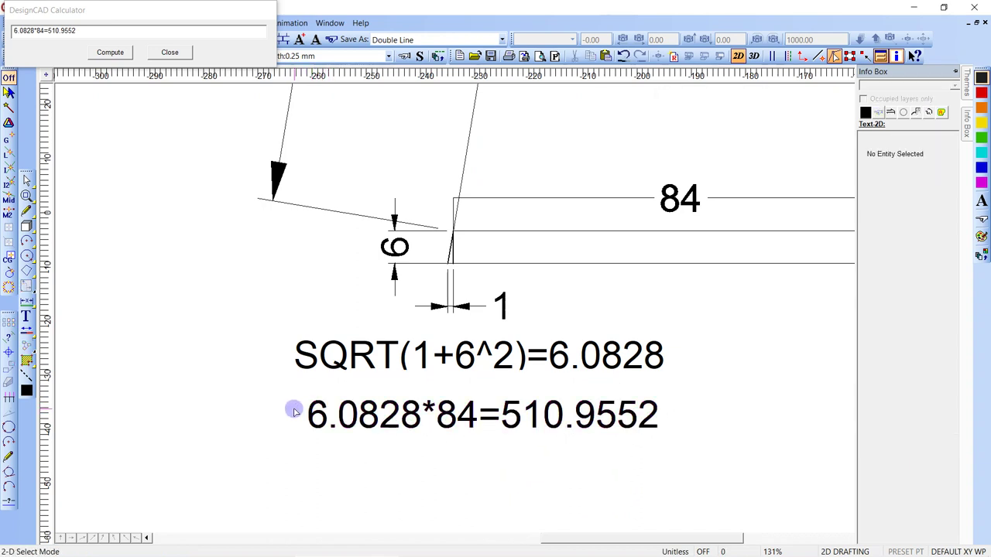
Add a horizontal text label RAD in front of the 6.0828*84 calculation, removing any tilted placement
type("t")
type("RA")
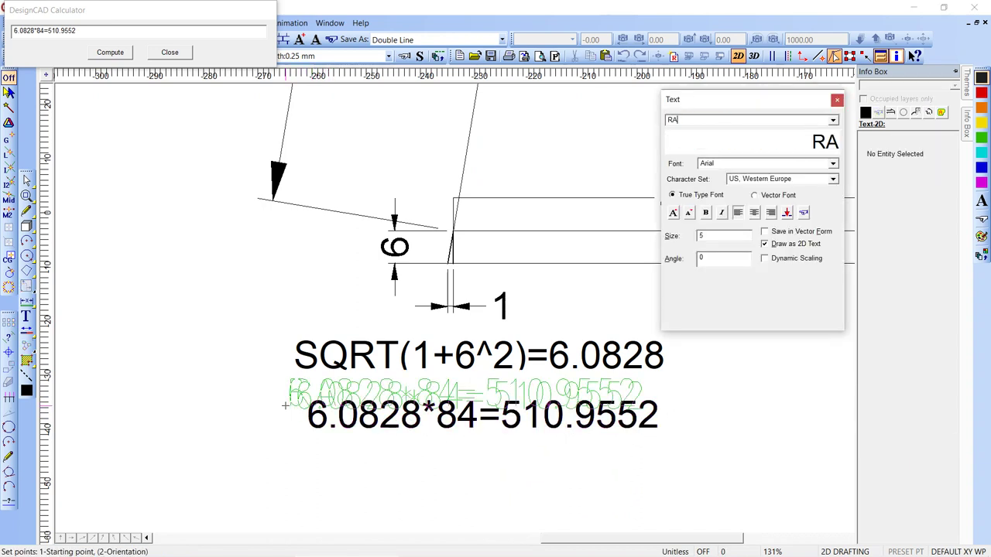
type("D")
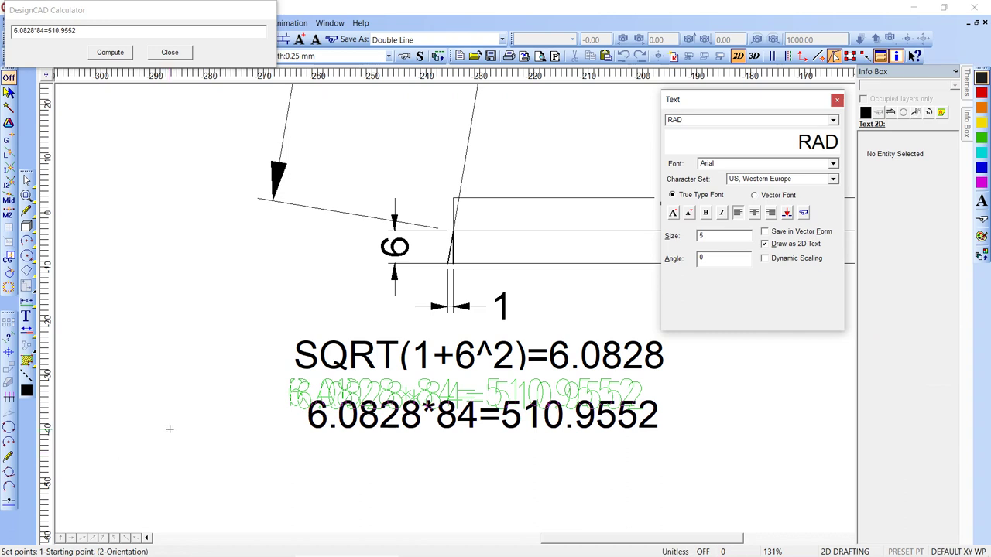
left_click(171, 428)
left_click(173, 425)
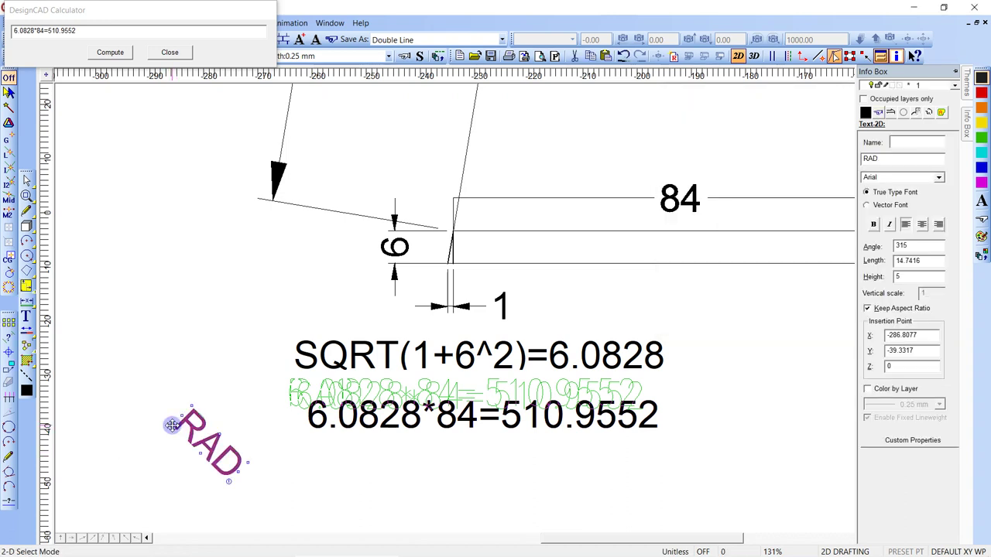
key("Delete")
key("t")
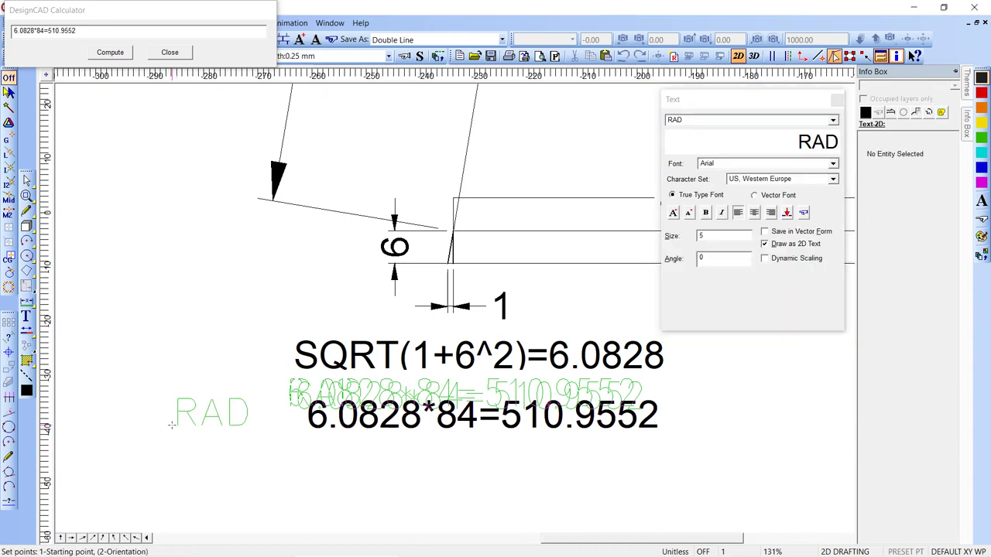
left_click(173, 426)
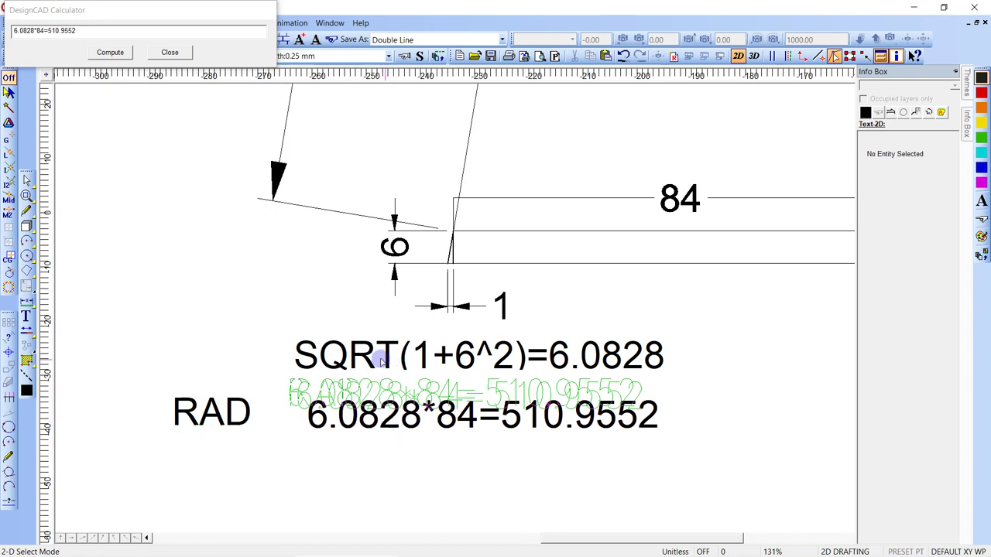
left_click(316, 396)
key("Escape")
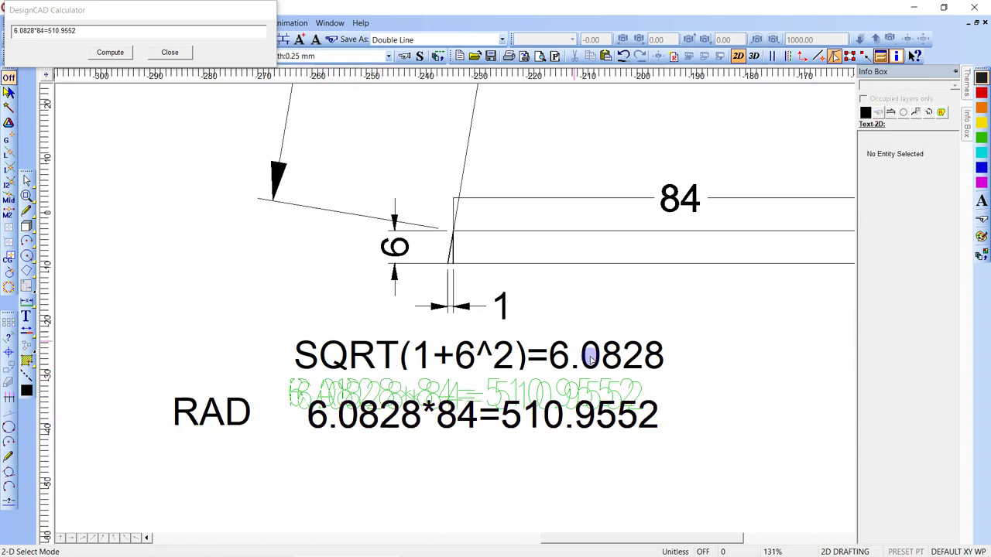
Dimension the length of the small slope, placing the text on its outer side beside the long slope's dimension
key("d")
left_click(449, 264)
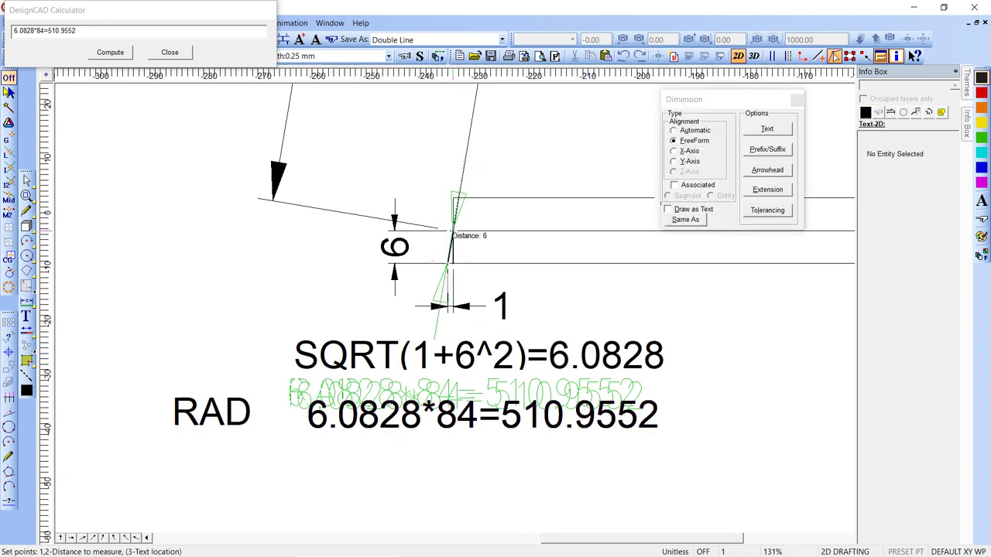
left_click(453, 231)
left_click(332, 215)
scroll(501, 308, "down", 3)
left_click(518, 308)
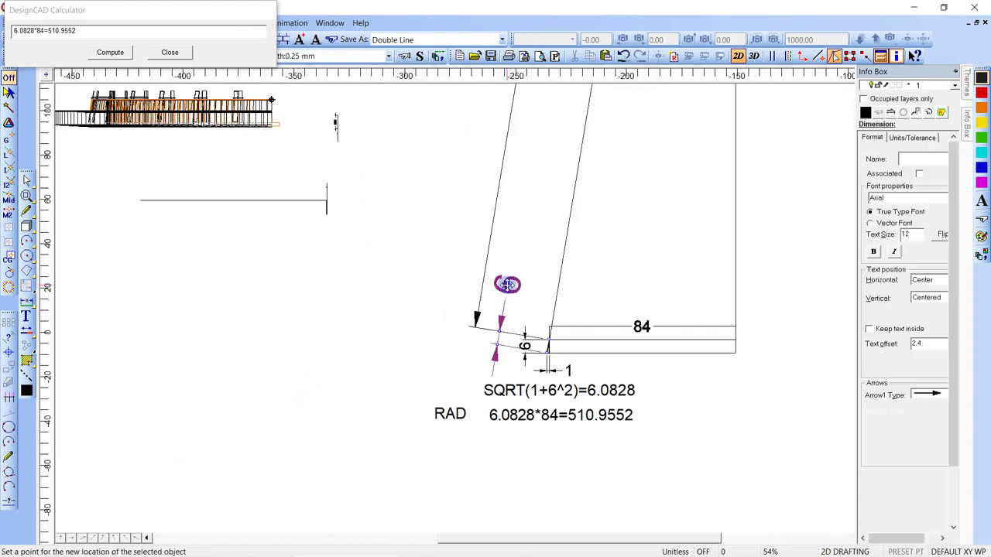
Set the accuracy of the small slope's dimension to .001
left_click(912, 138)
left_click(927, 233)
left_click(926, 268)
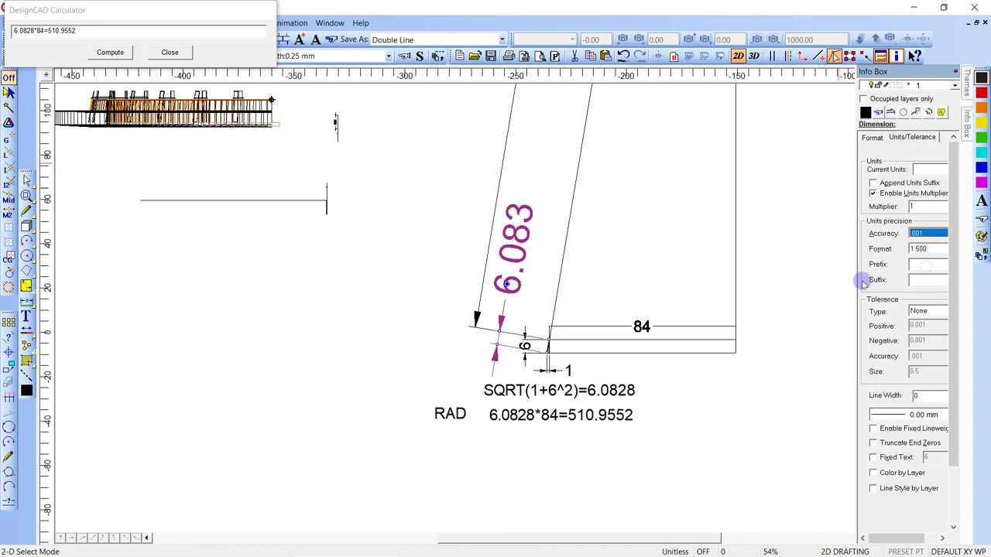
left_click(439, 448)
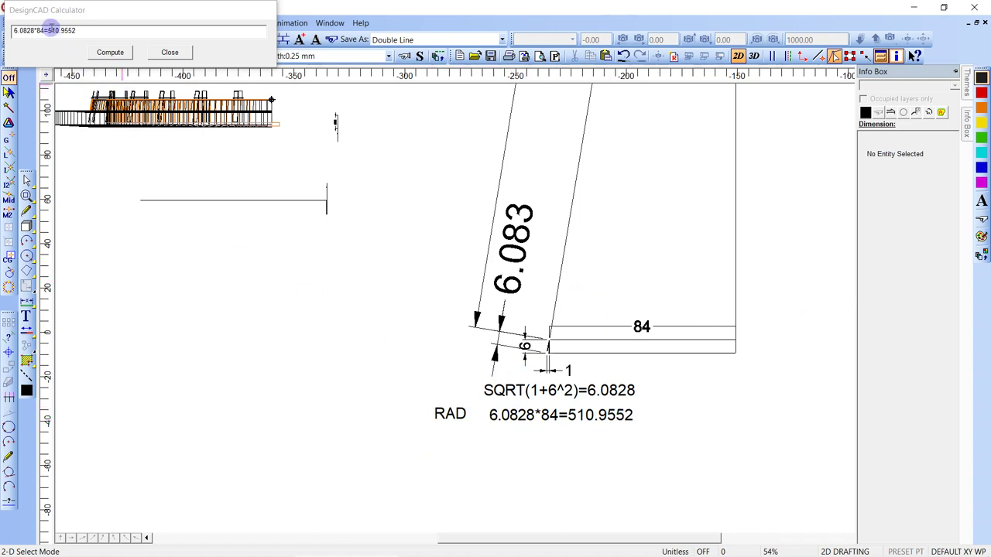
Compute 510.9552+6.0828 in the calculator, keeping a copy of the expression
left_click_drag(48, 29, 4, 35)
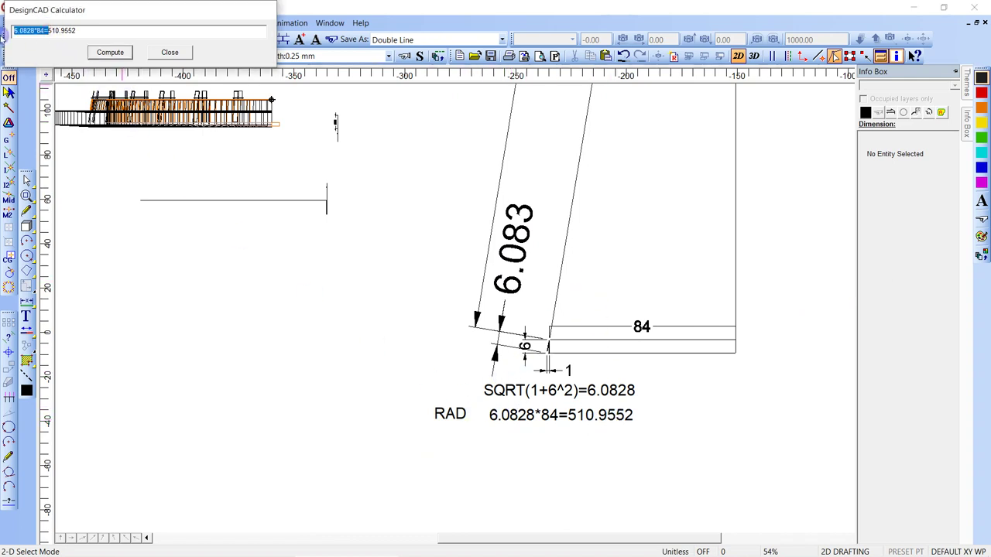
key("BackSpace")
left_click(50, 32)
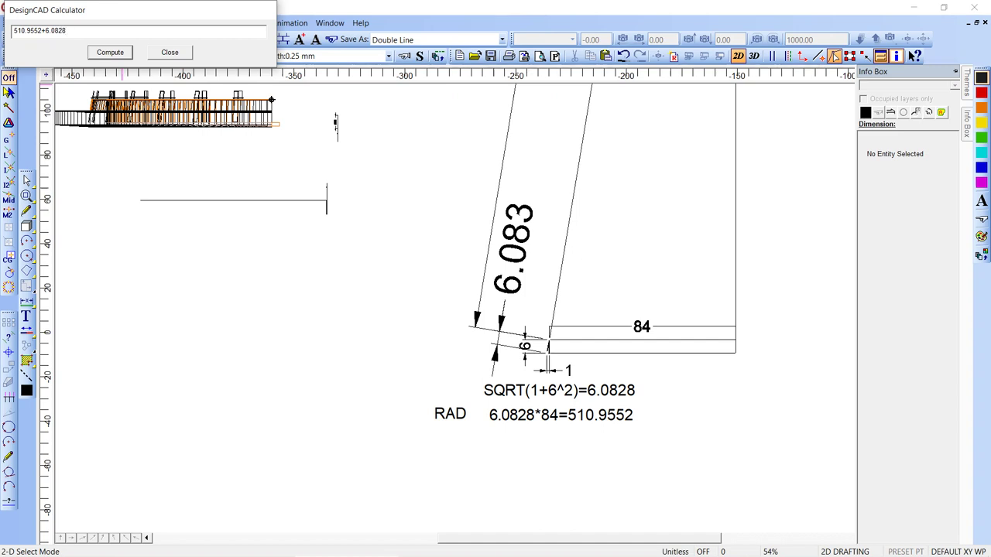
double_click(88, 30)
key("ctrl+c")
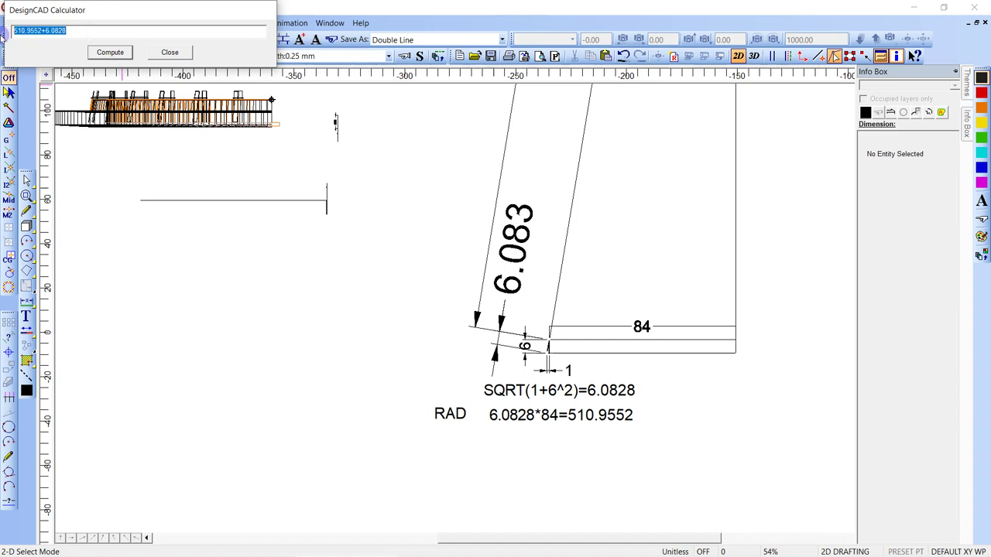
left_click(100, 52)
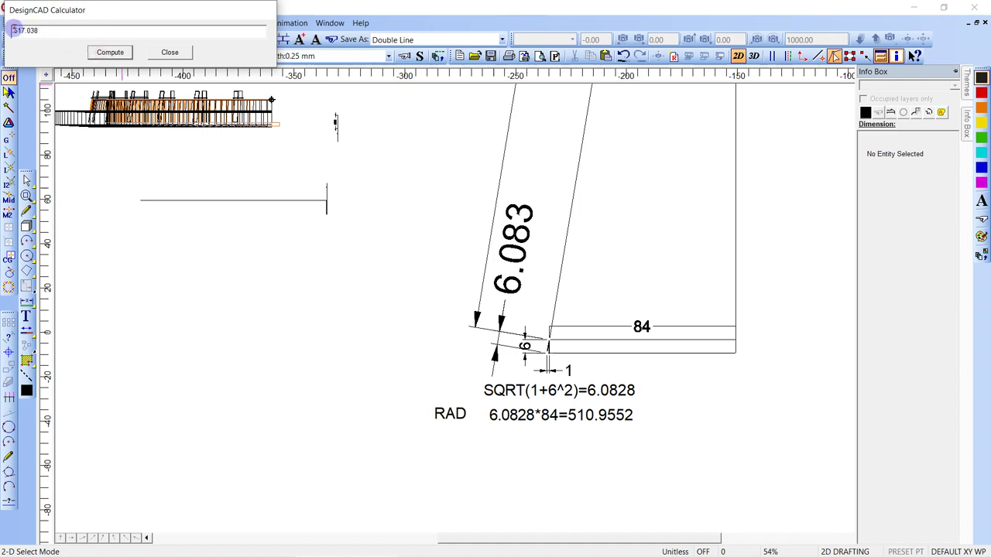
Compose the line 510.9552+6.0828=517.038 in the calculator and place it as text beneath the 6.0828*84 calculation
left_click_drag(14, 29, 40, 30)
key("ctrl+v")
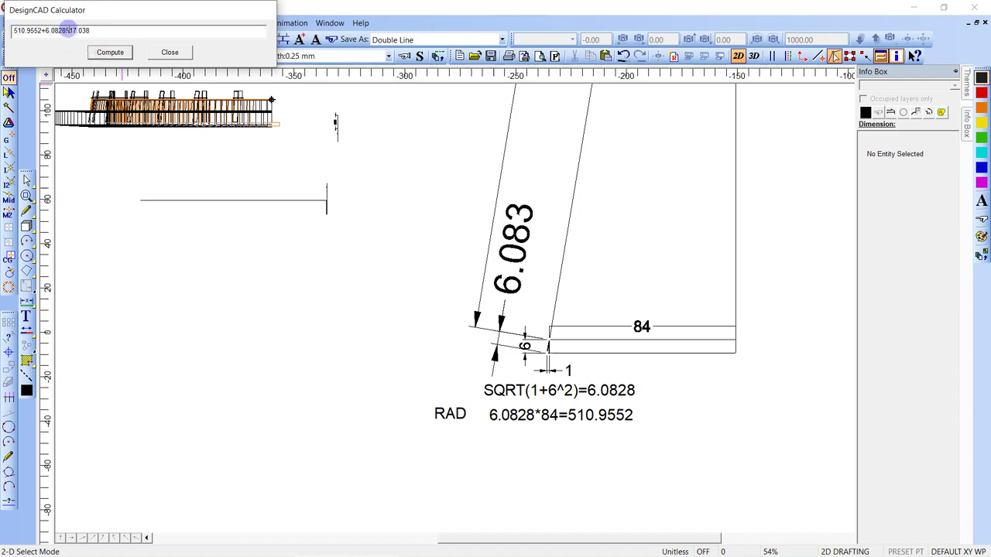
left_click_drag(91, 28, 12, 38)
left_click(460, 453)
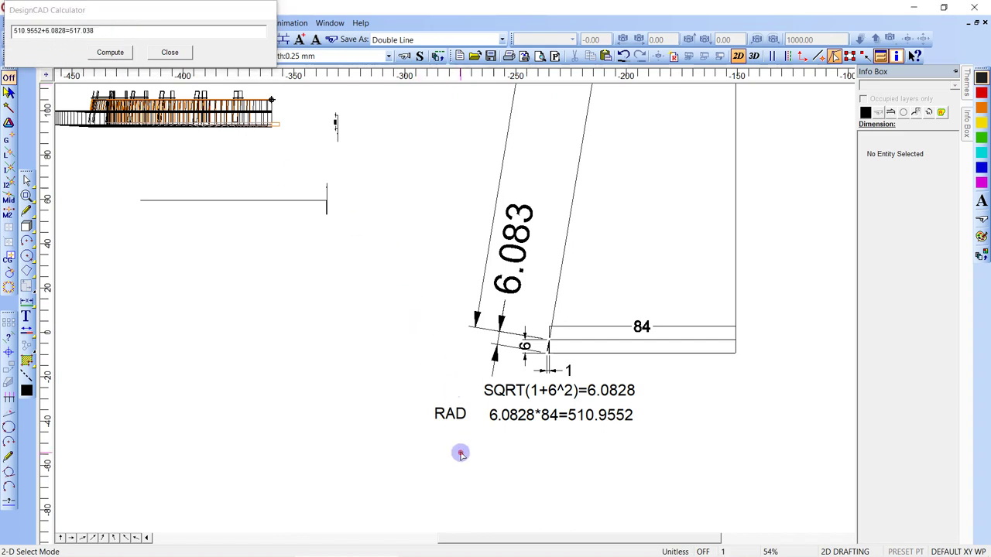
key("ctrl+v")
left_click(481, 443)
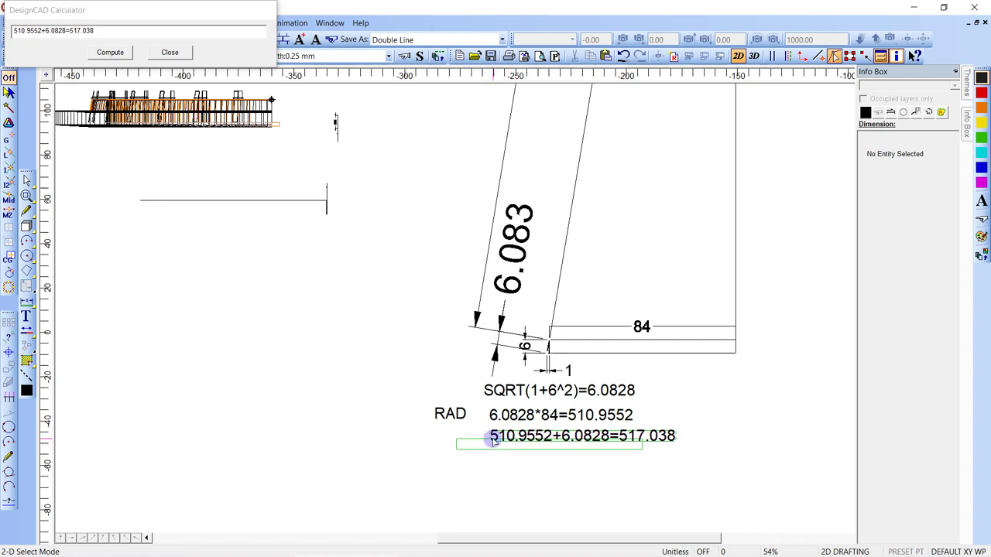
Add a horizontal text label RAD2 in front of the 510.9552+6.0828 calculation
type("tRA")
type("D")
type("2")
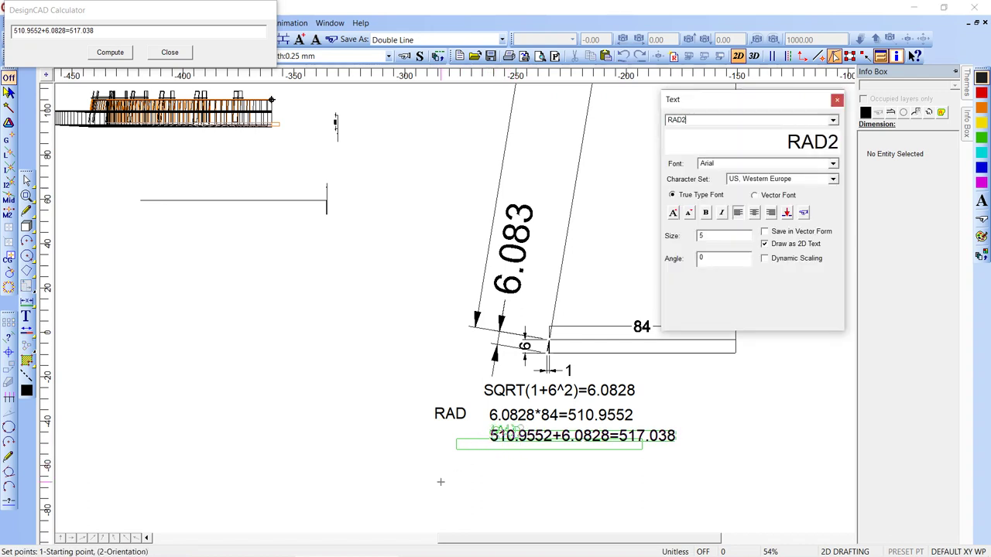
left_click(438, 442)
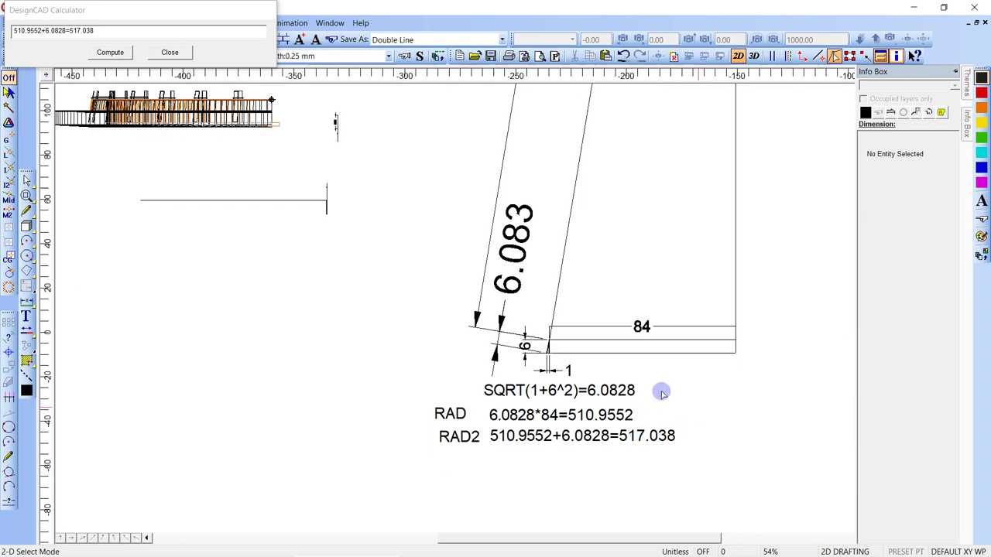
Draw a 2D box 96 wide and about 48 high in the empty area beside the curb form
scroll(623, 383, "up", 3)
scroll(501, 302, "right", 2)
scroll(473, 281, "up", 5)
scroll(369, 354, "down", 1, "ctrl")
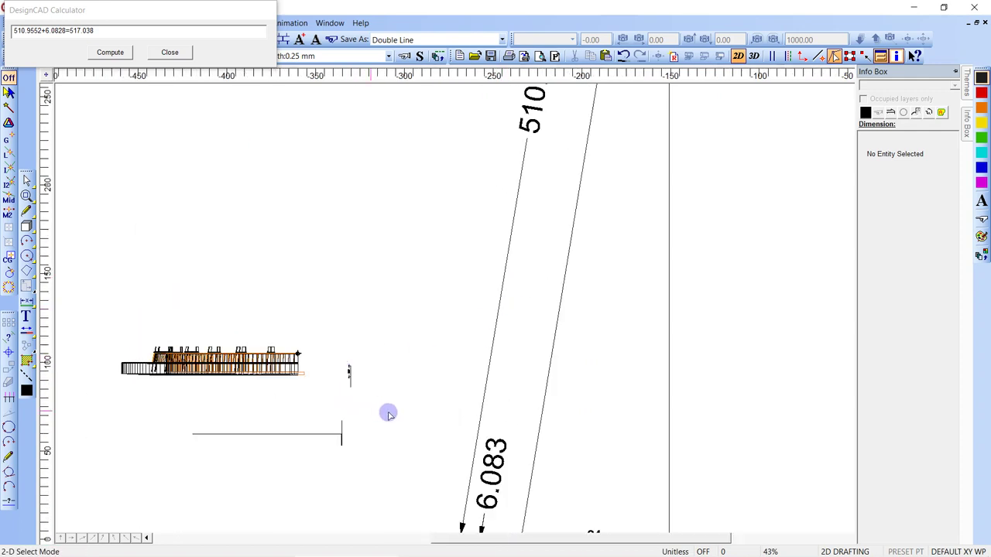
scroll(411, 416, "down", 1)
scroll(505, 313, "down", 1, "ctrl")
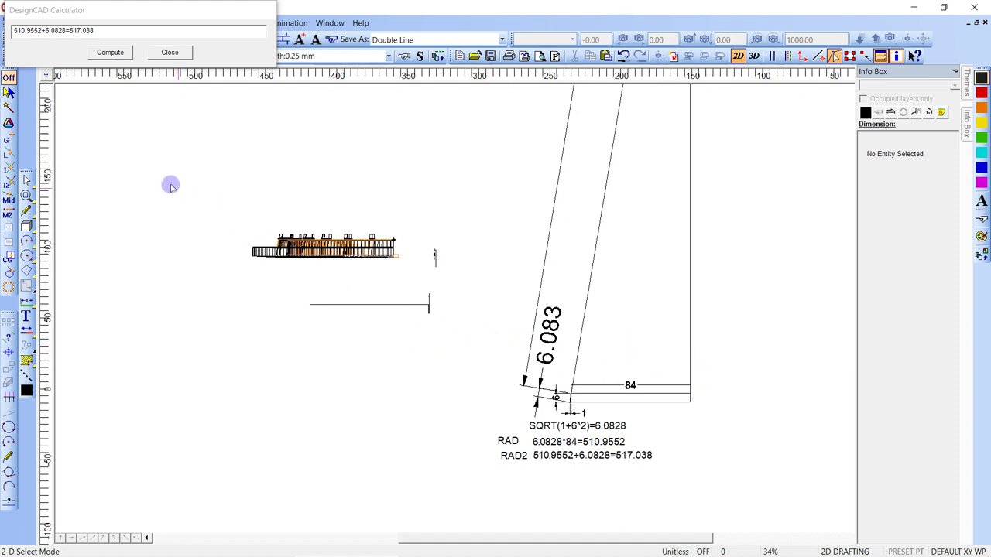
middle_click_drag(317, 281, 496, 361)
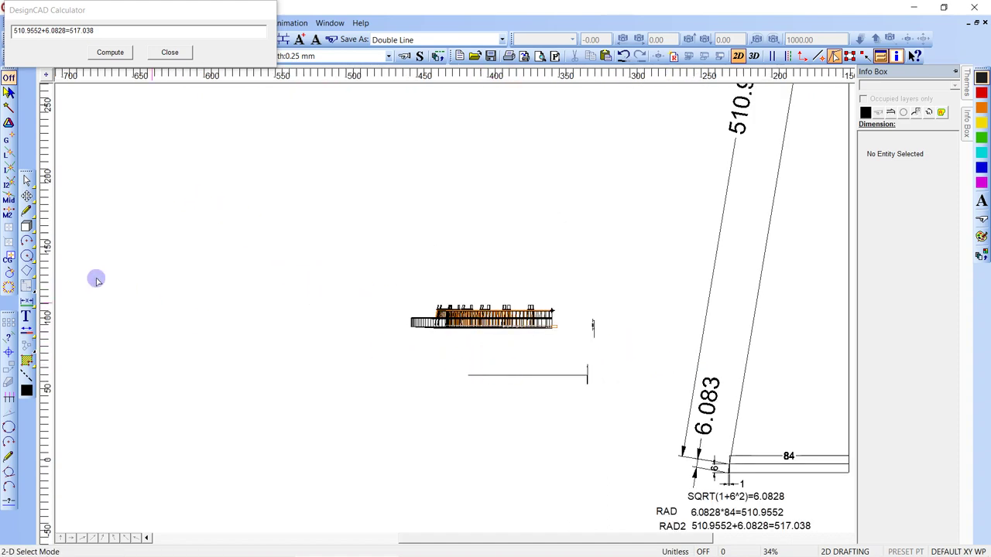
left_click(27, 226)
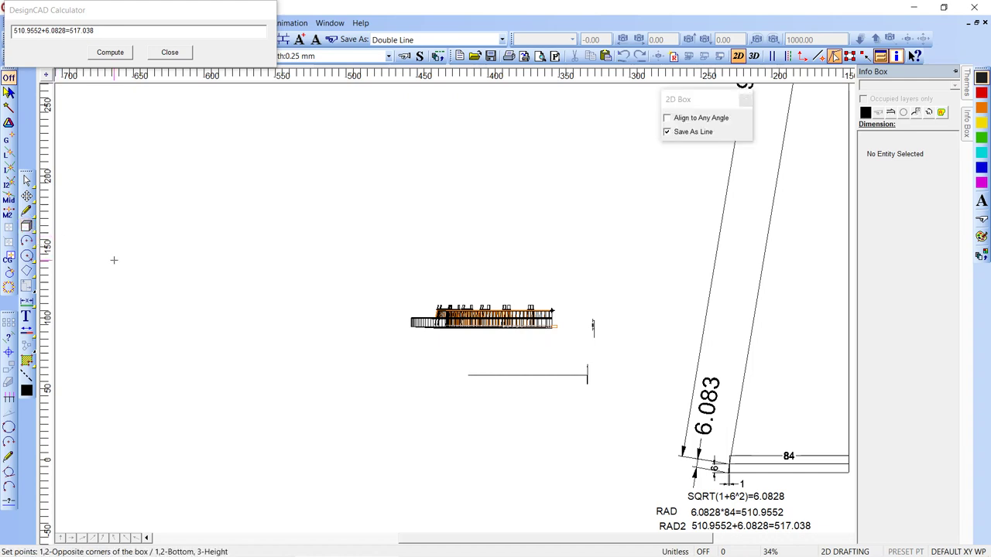
left_click(156, 397)
key("space")
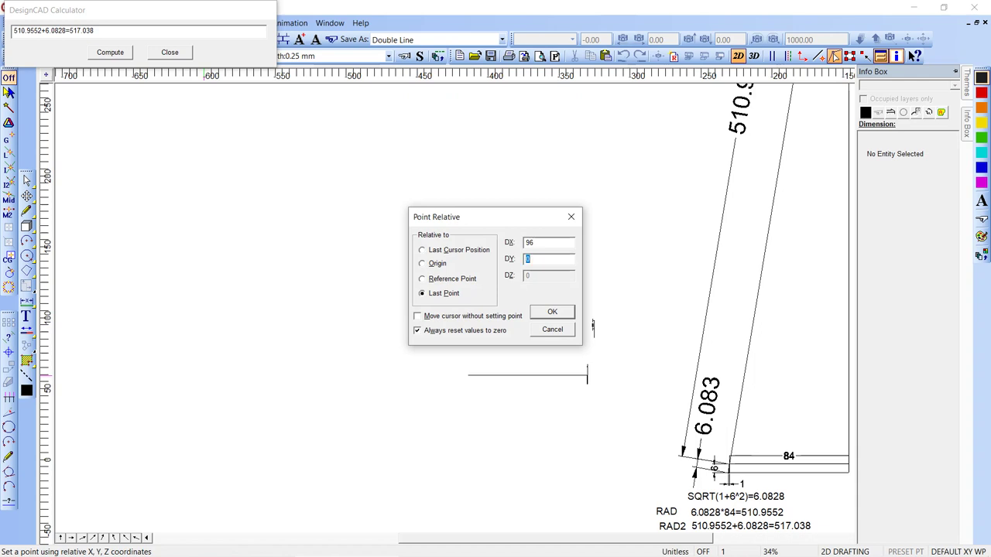
key("Return")
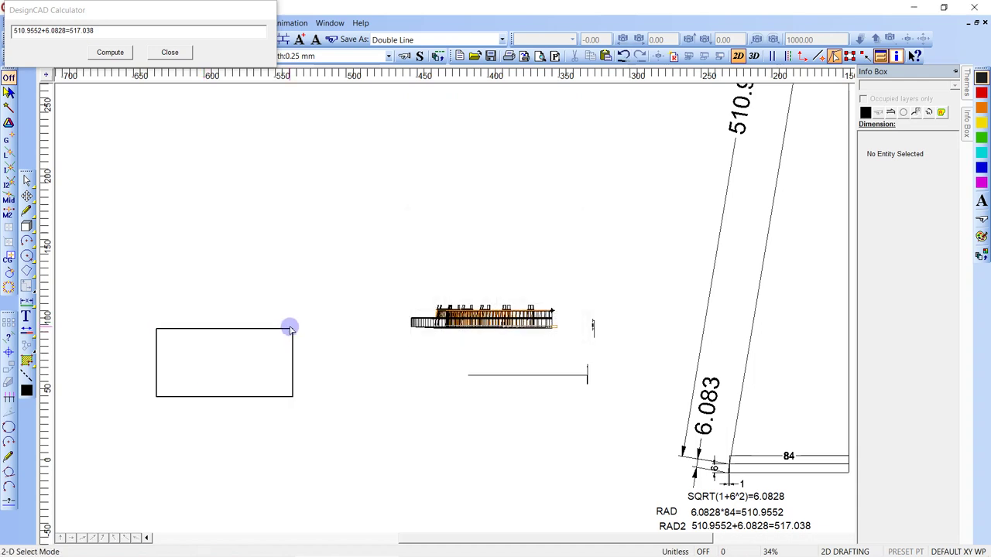
Copy the value 510.9552 from the RAD calculation text
scroll(696, 450, "down", 1)
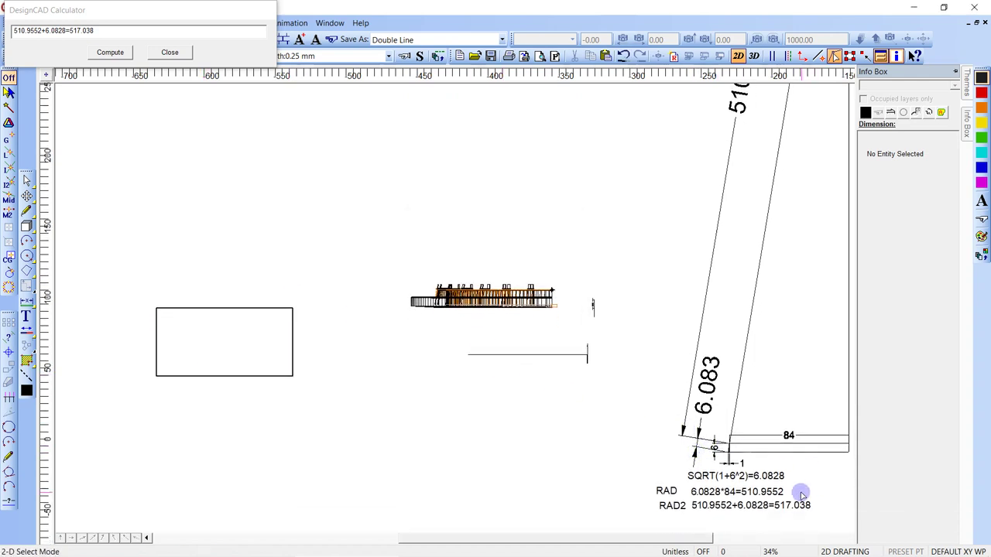
left_click(766, 492)
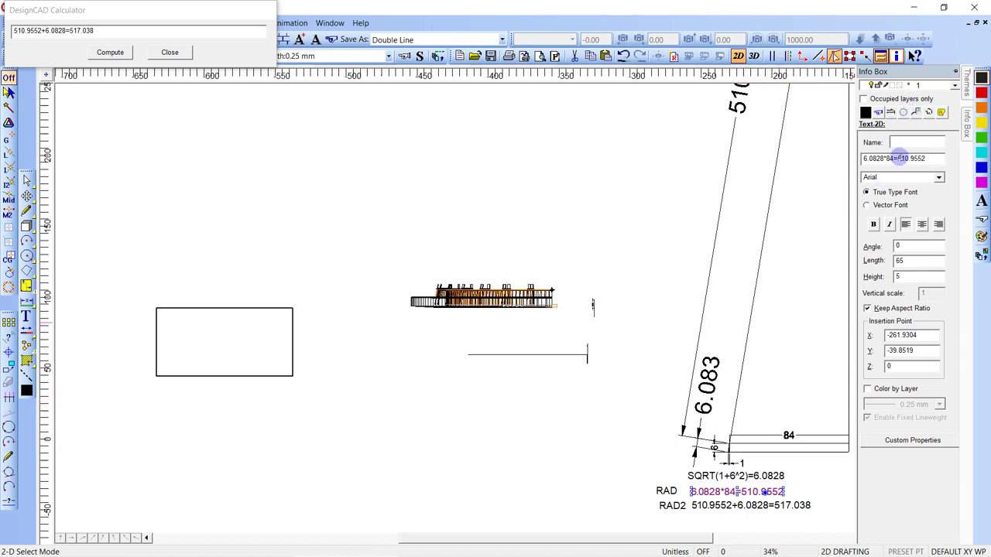
double_click(902, 158)
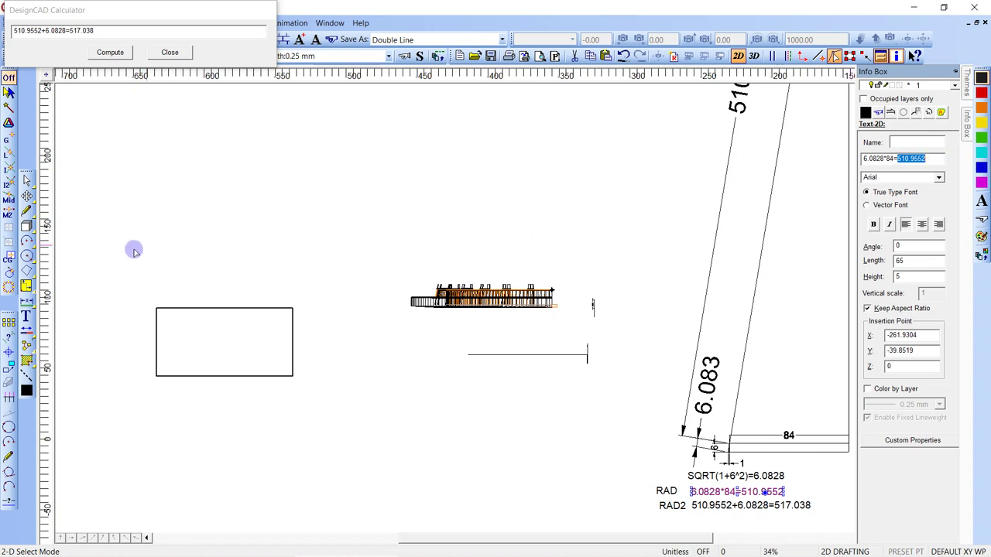
left_click(165, 241)
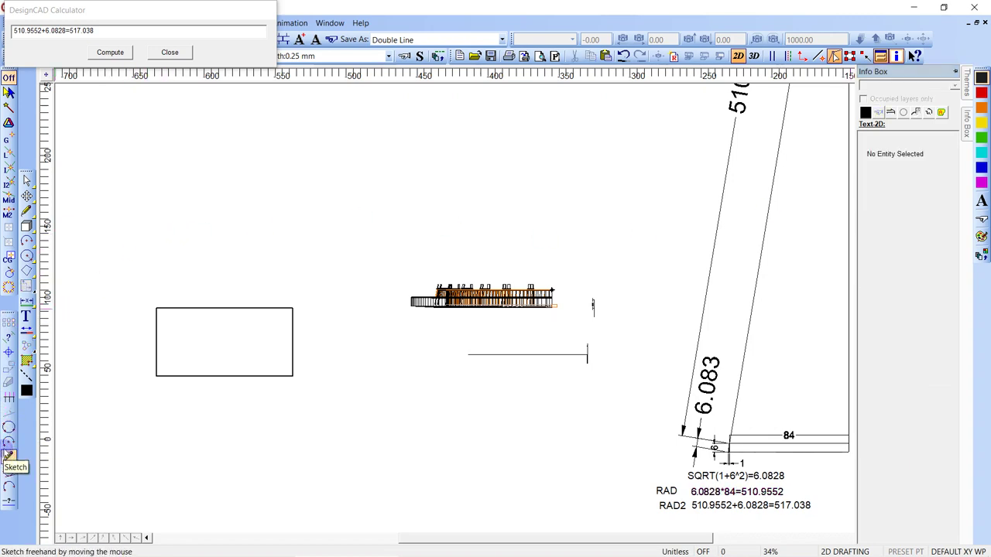
Draw an arc with a specified radius of 510.9552 centred on the new box's upper-left corner
left_click(8, 442)
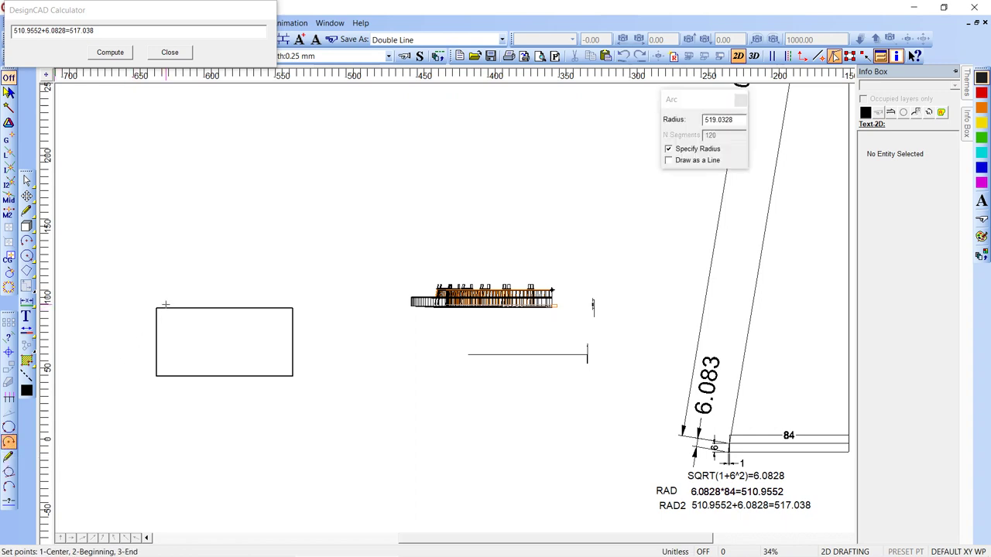
left_click(730, 124)
left_click(669, 122)
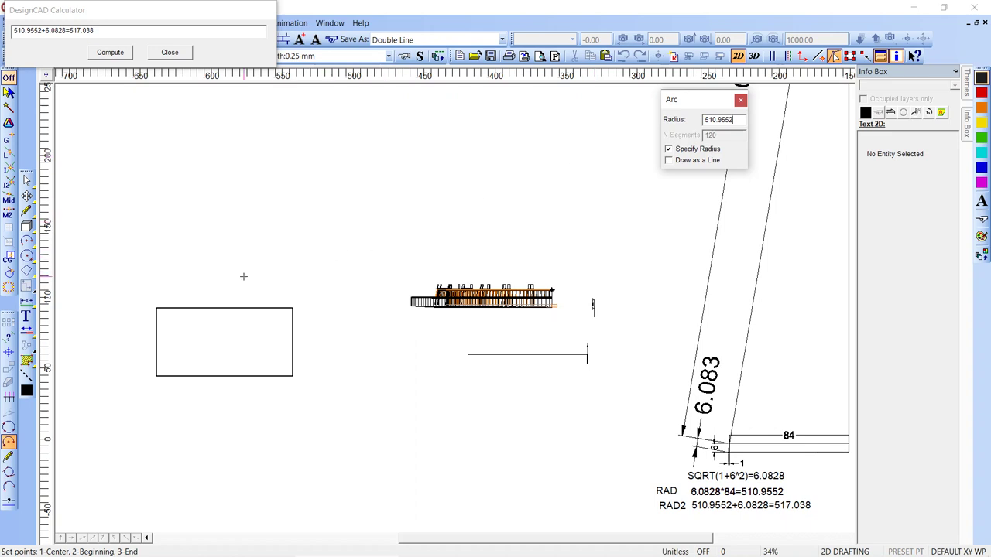
left_click(157, 308)
left_click(211, 230)
left_click(161, 200)
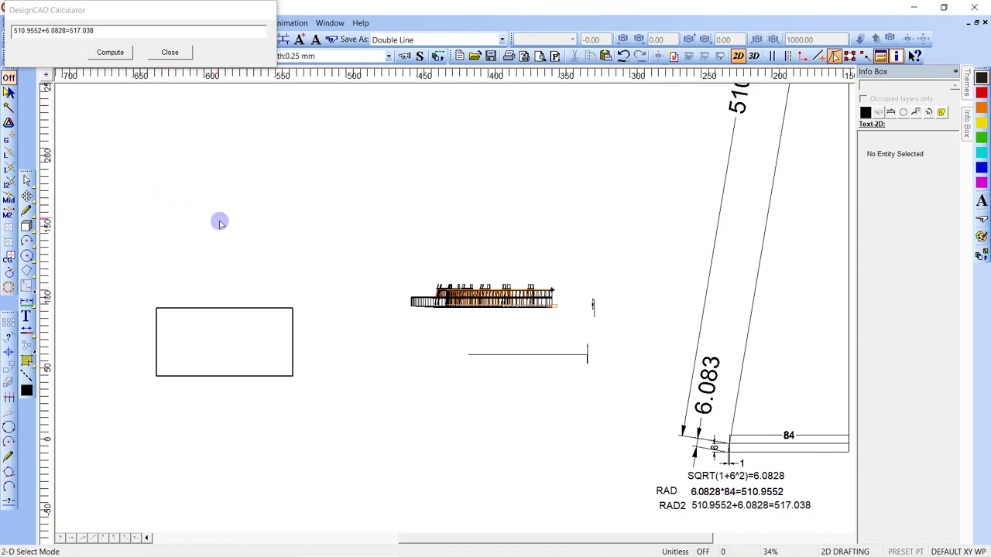
Extend the arc's left end past the box's left edge and shorten its right end to just beyond the box
scroll(502, 309, "down", 3)
scroll(502, 310, "down", 2)
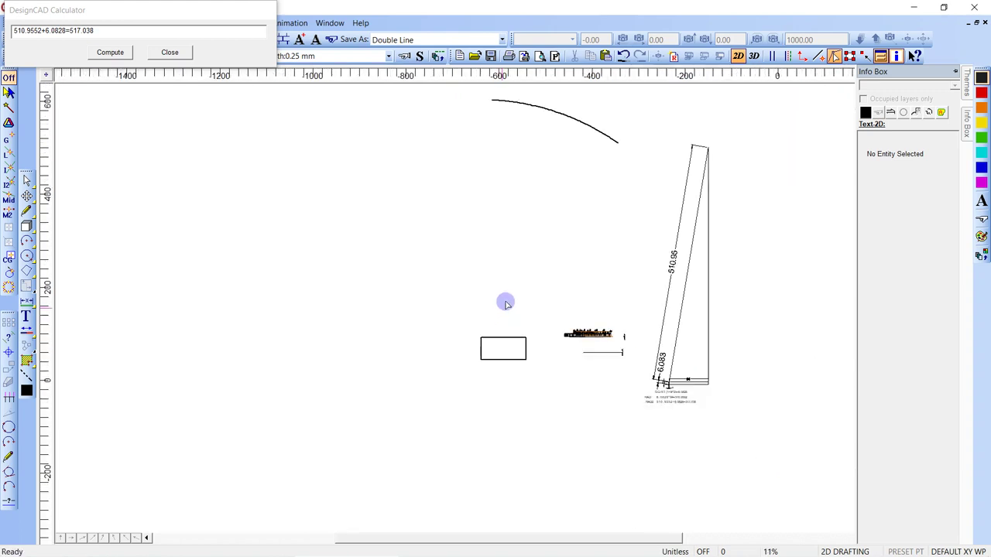
key("e")
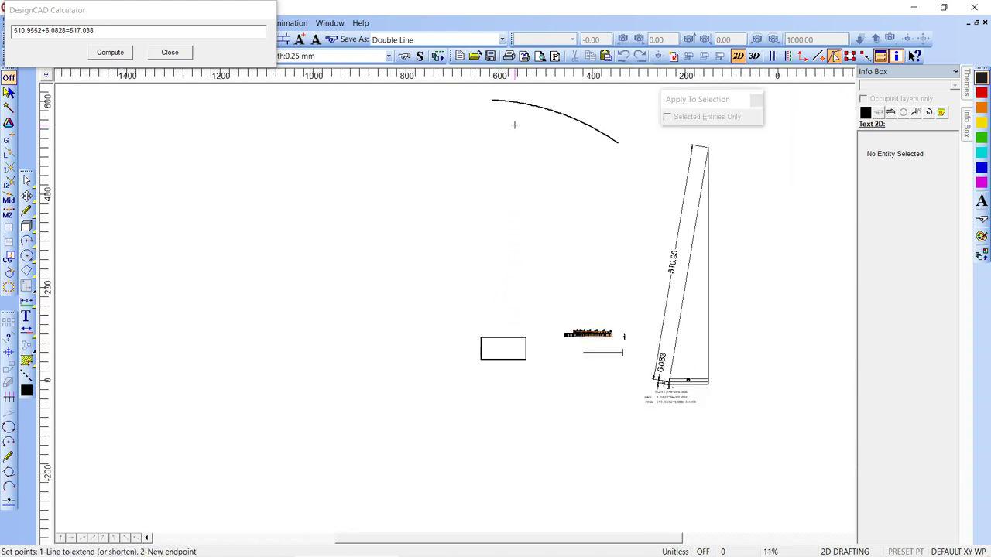
left_click(473, 97)
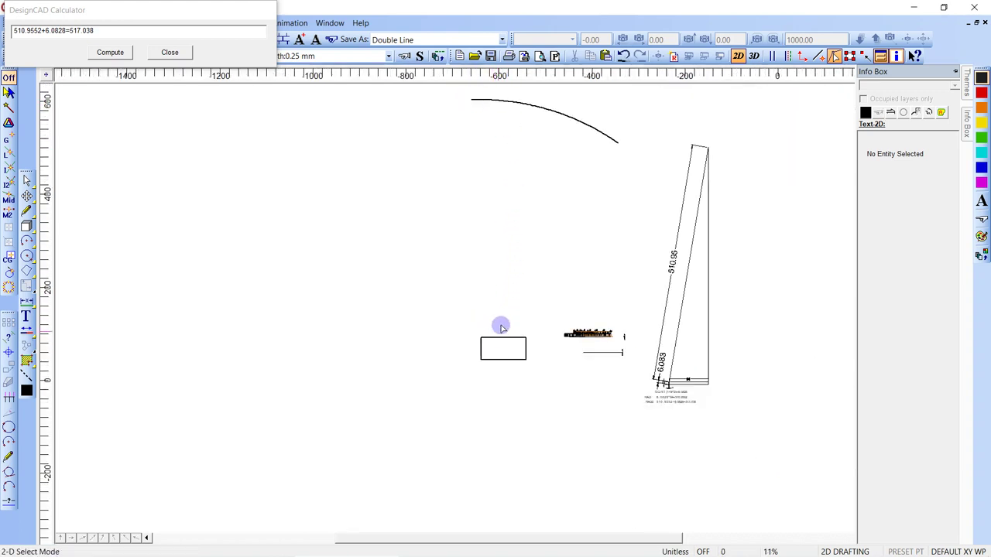
key("e")
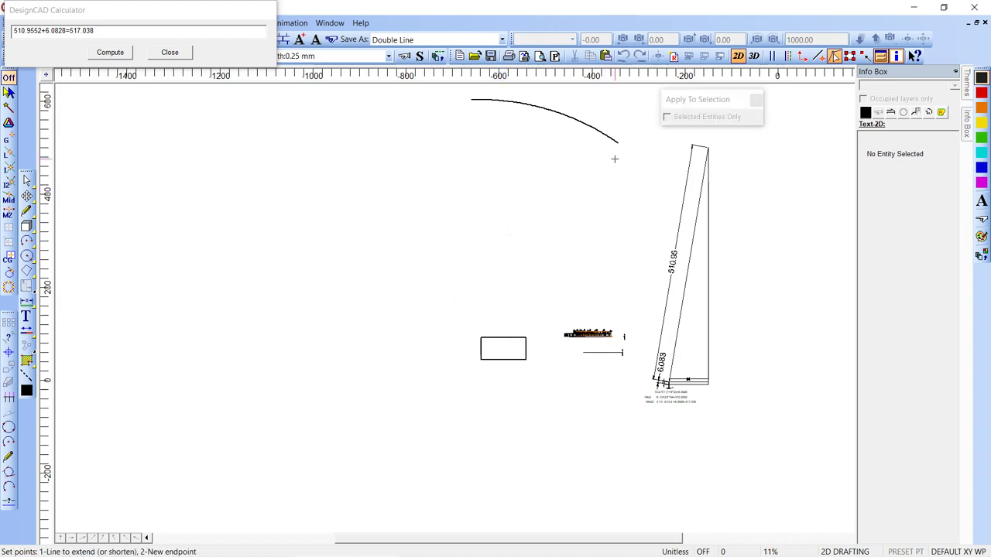
left_click(533, 105)
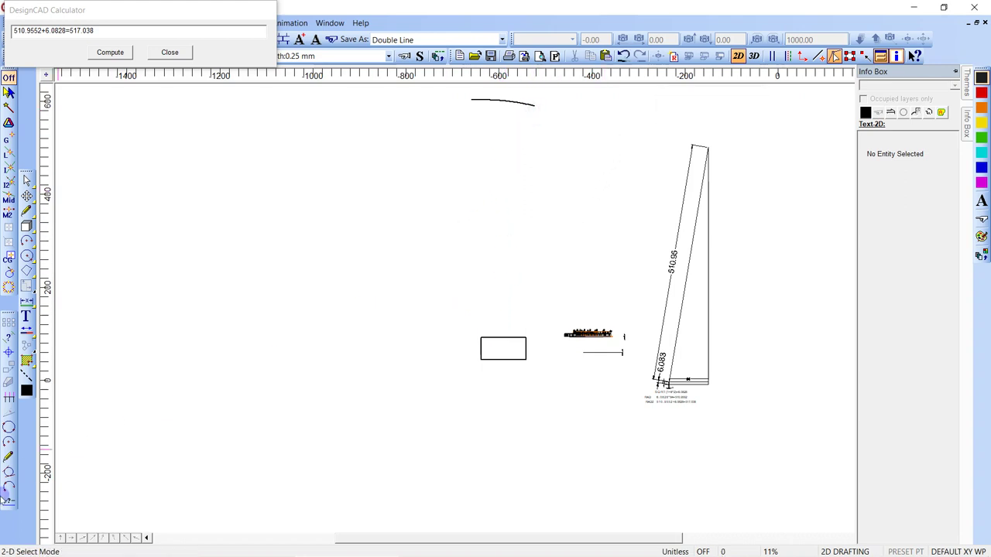
Draw a second arc of radius 510.9552 centred on the box's upper-right corner, crossing the first arc
left_click(9, 442)
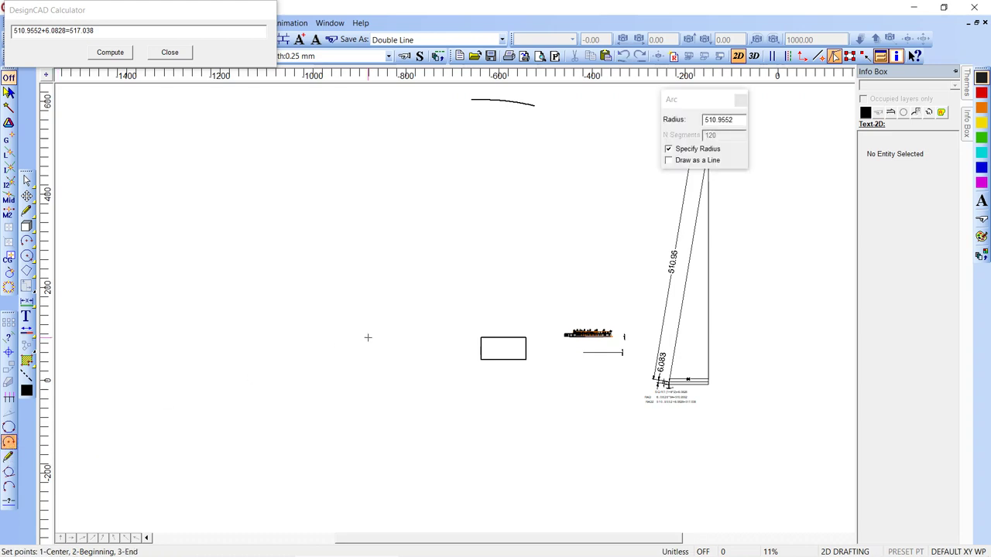
left_click(521, 92)
left_click(476, 115)
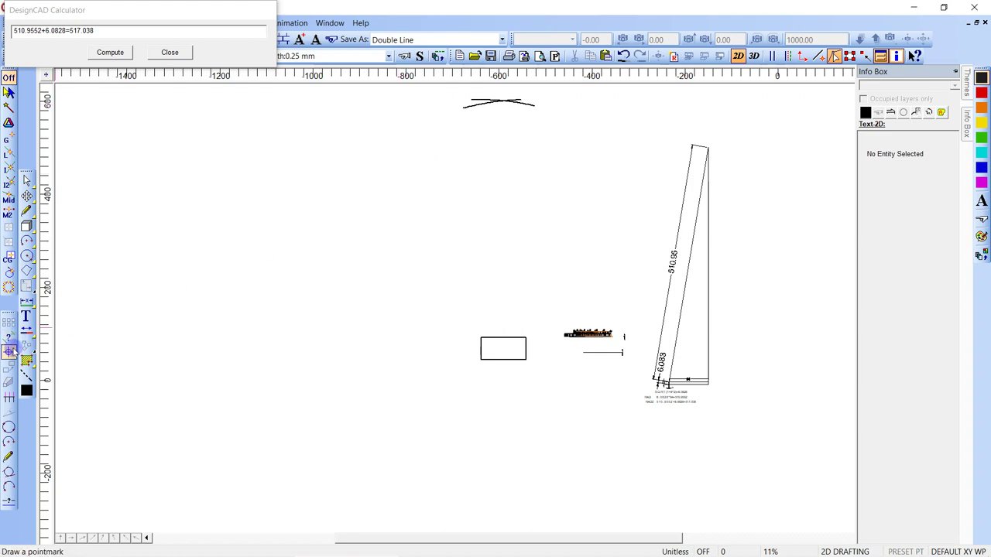
Place a circle point mark of size 3 where the two arcs intersect and delete both construction arcs
left_click(9, 352)
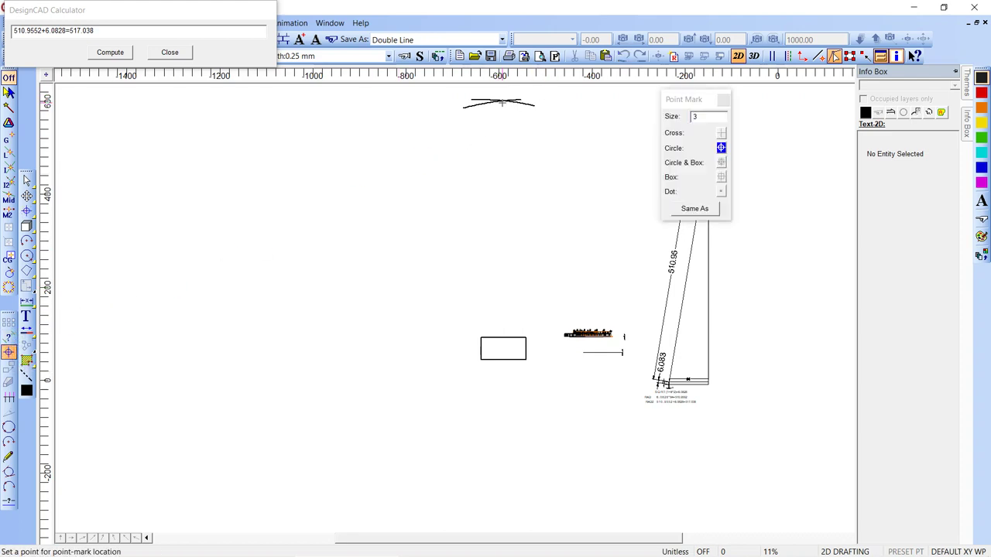
left_click(517, 136)
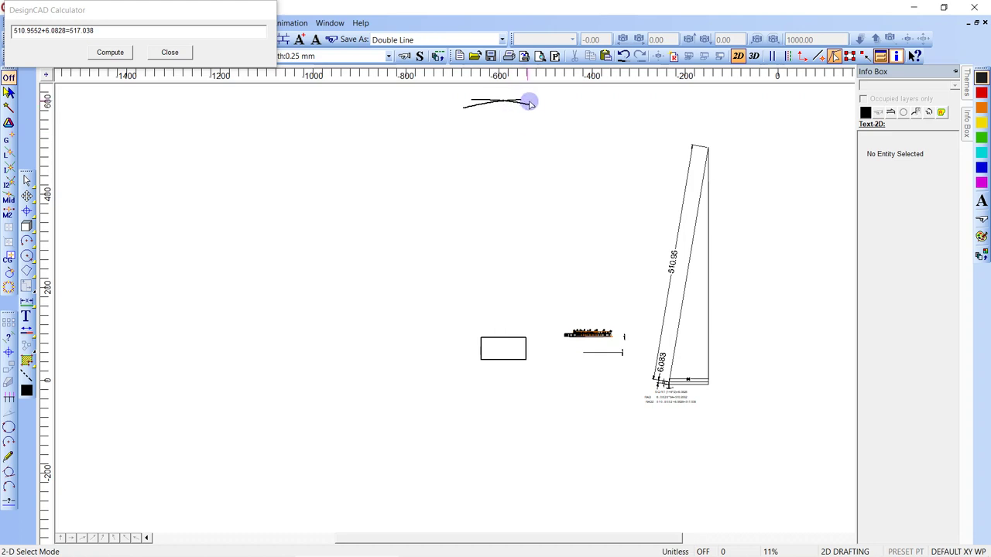
left_click(534, 104)
left_click(533, 104)
left_click(521, 101)
key("Delete")
Set the size of the point mark above the box to 12
left_click(533, 110)
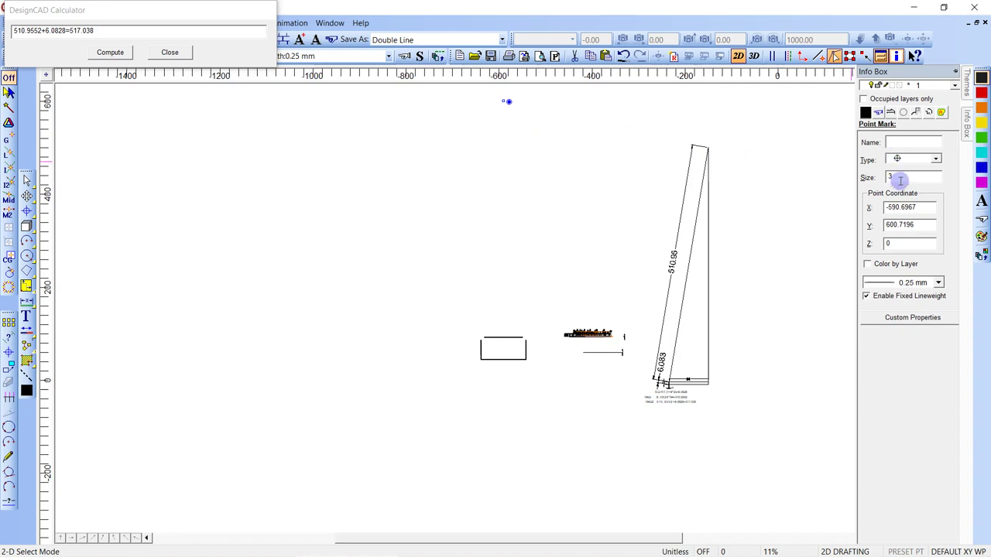
double_click(900, 179)
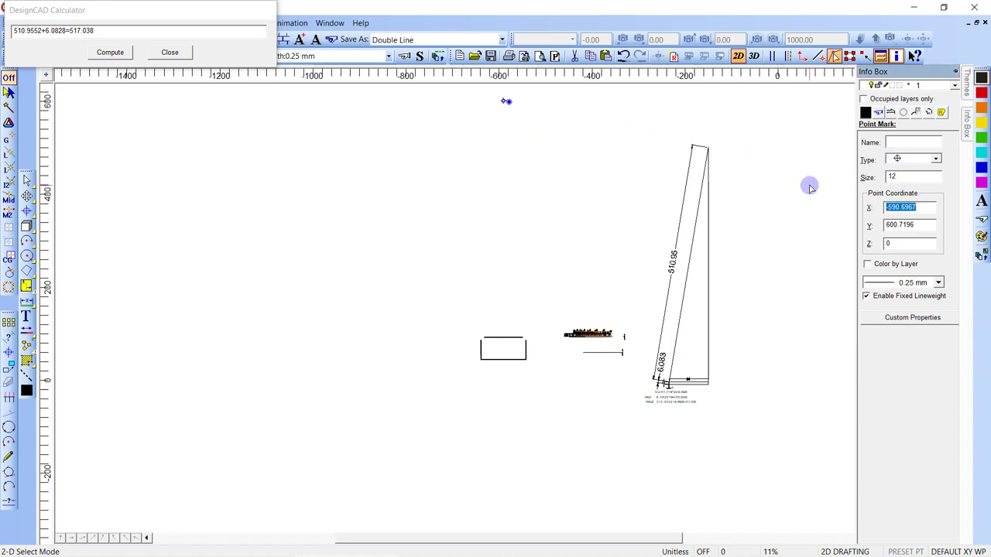
left_click(506, 199)
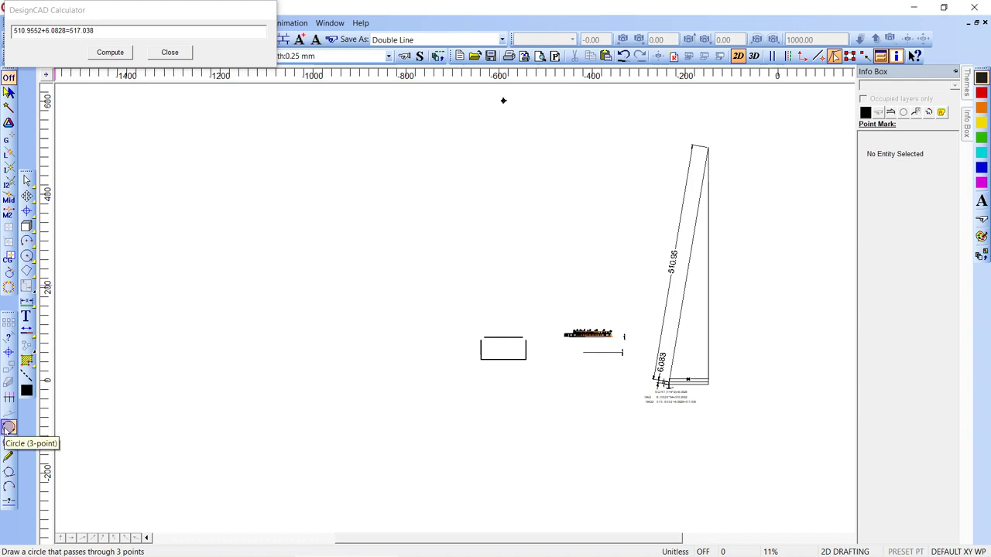
Draw an arc of radius 510.9552 centred on the point mark, running between the box's two upper corners
left_click(9, 441)
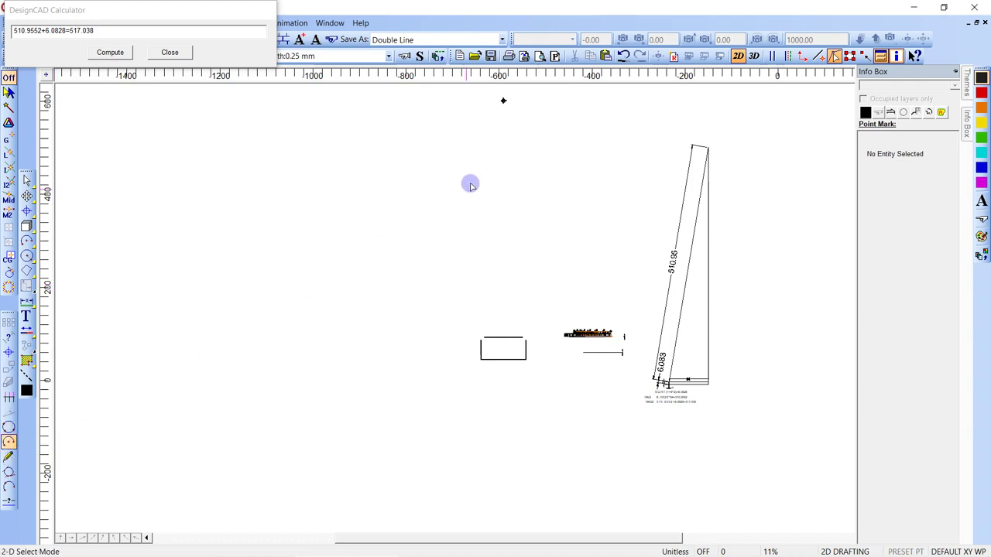
left_click(9, 442)
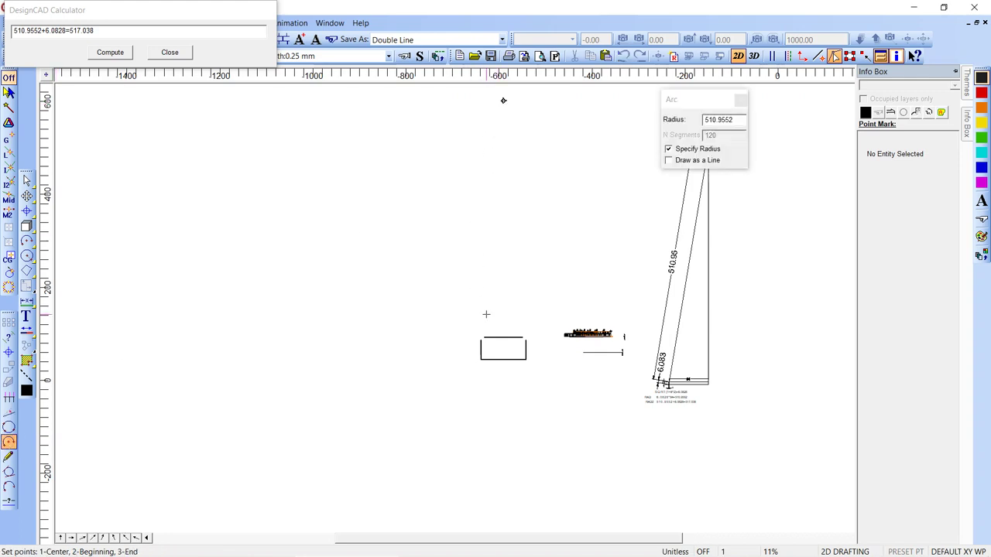
left_click(525, 342)
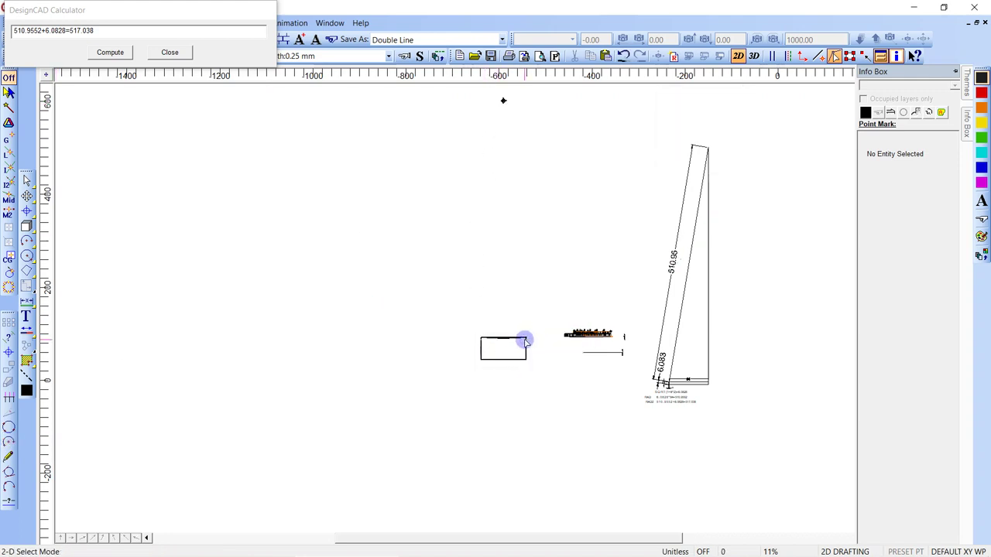
key("z")
left_click(467, 318)
left_click(547, 350)
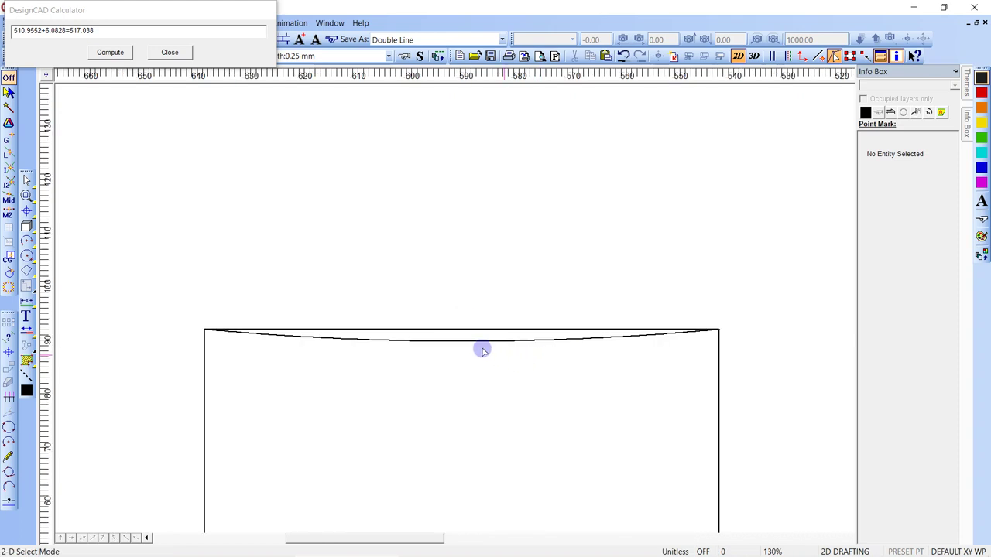
key("shift+z")
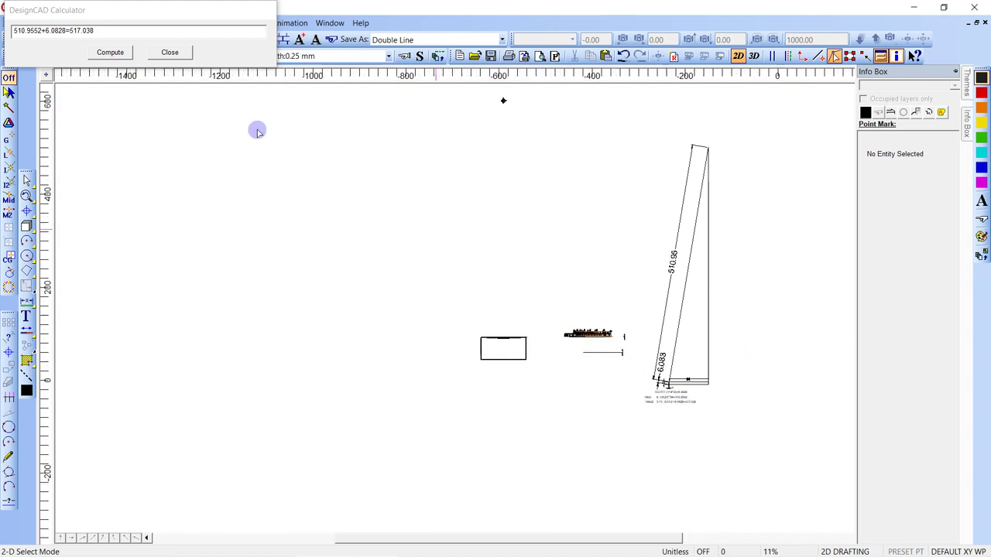
Look up the result of 510.9552+6.0828 in the calculator and in the radius 2 text note
left_click_drag(69, 30, 13, 30)
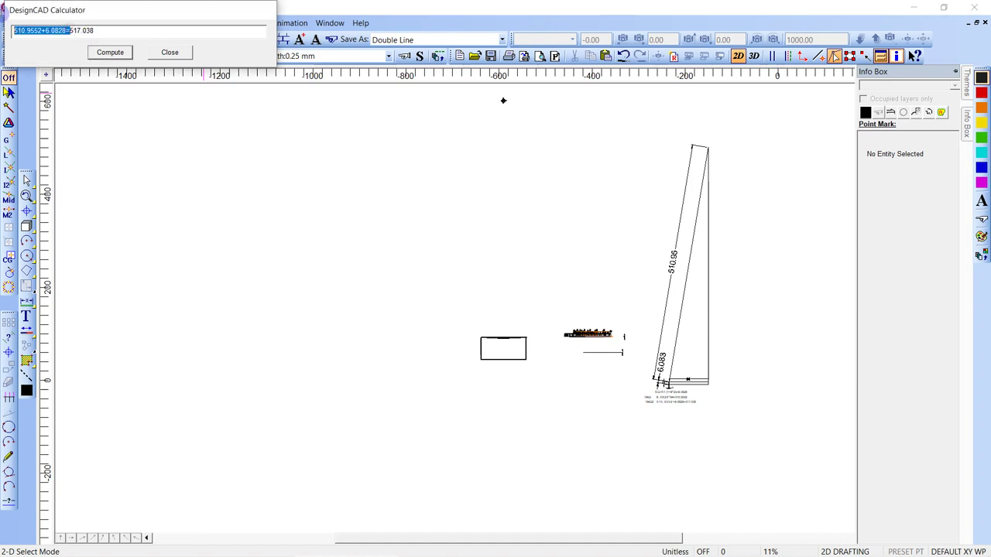
left_click(99, 30)
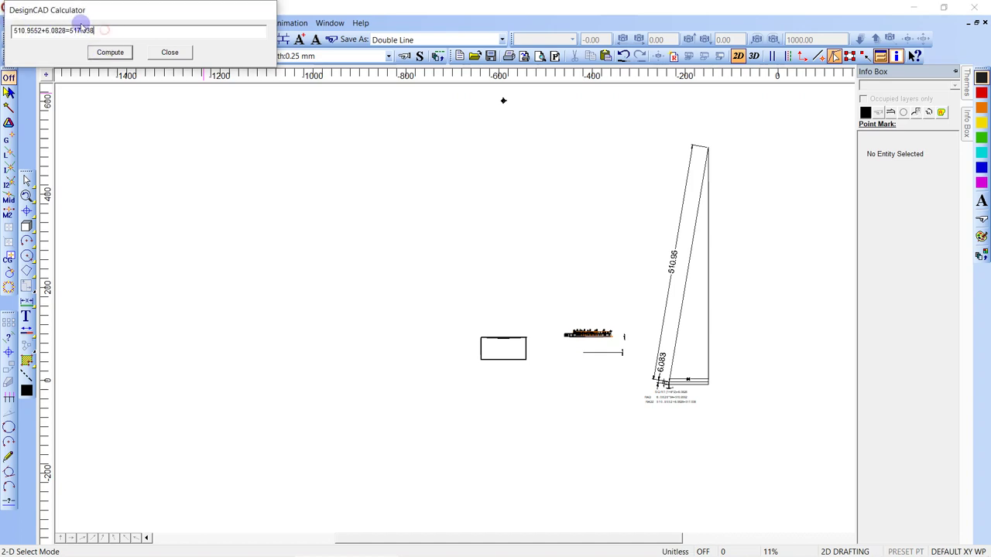
left_click_drag(68, 29, 122, 35)
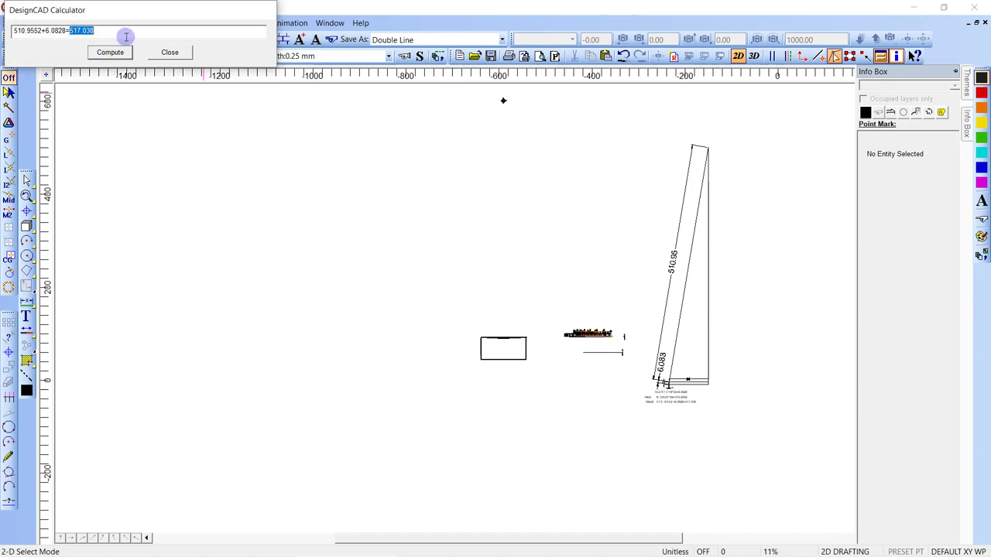
left_click(703, 415)
left_click(665, 384)
left_click(708, 421)
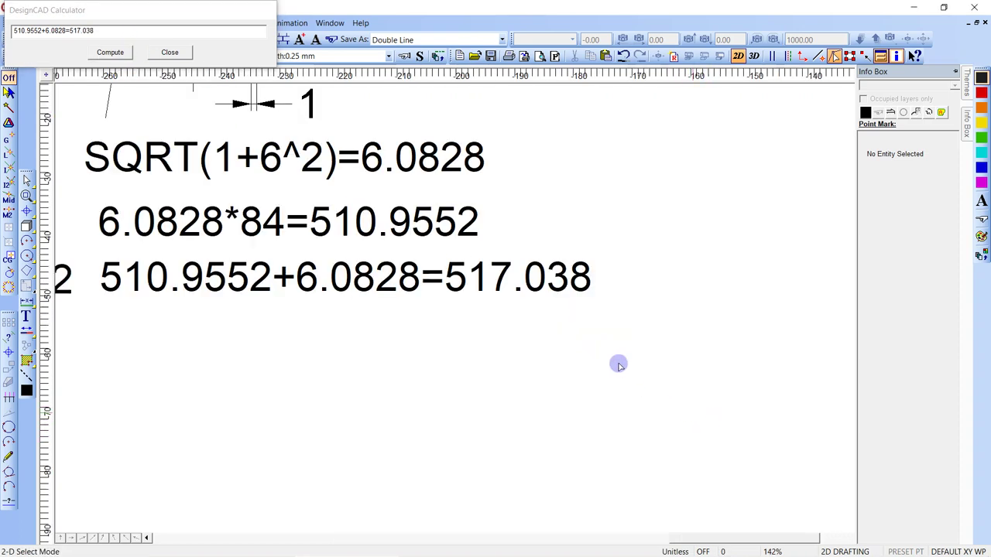
left_click(534, 271)
left_click_drag(919, 158, 970, 157)
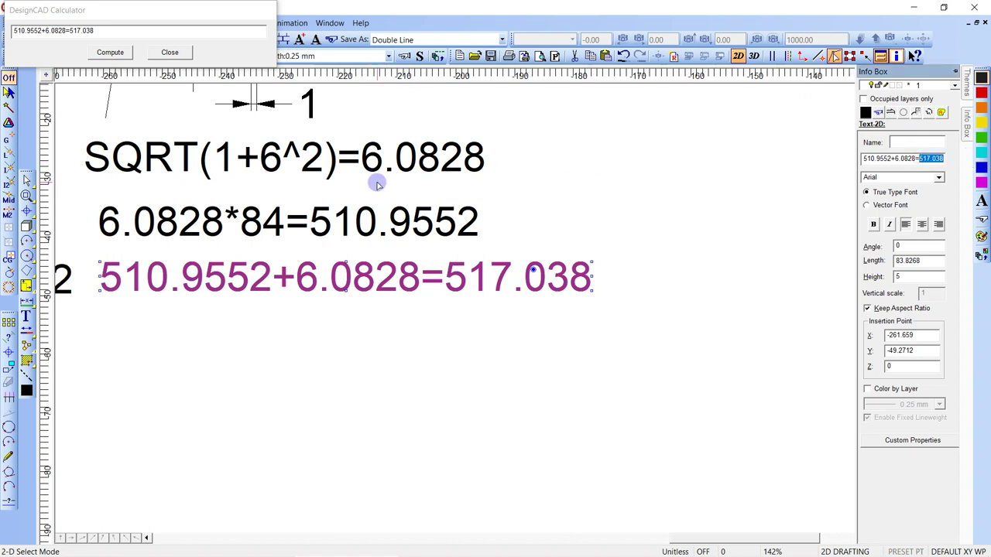
left_click(582, 172)
key("Home")
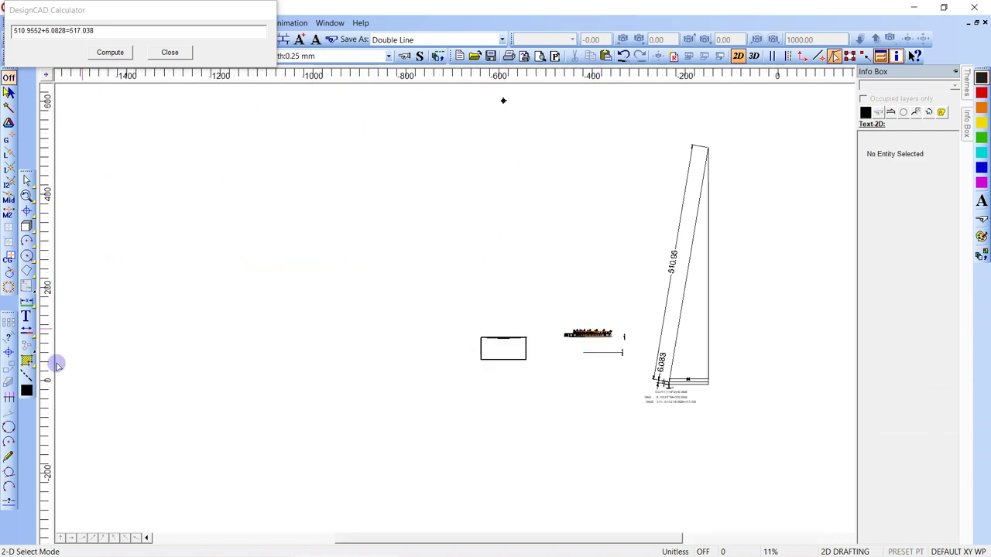
Draw an arc of radius 517.038 centred on the point mark, extending slightly past both sides of the box
left_click(9, 442)
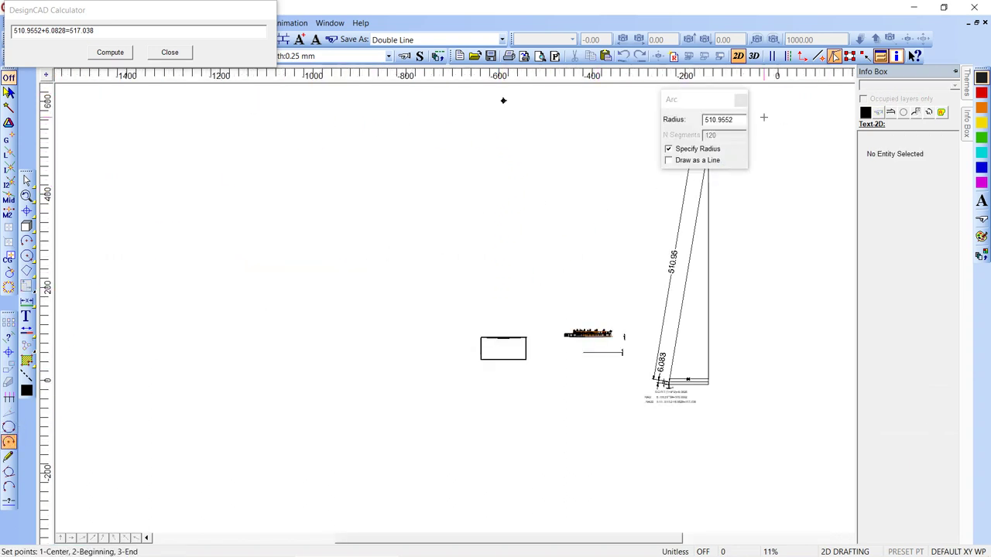
left_click(740, 121)
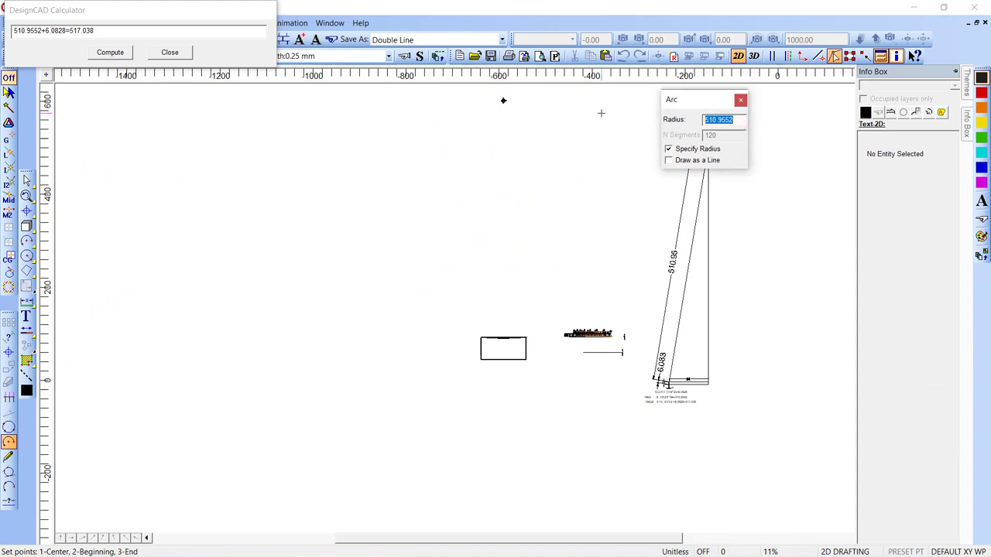
type("517.038")
left_click(503, 101)
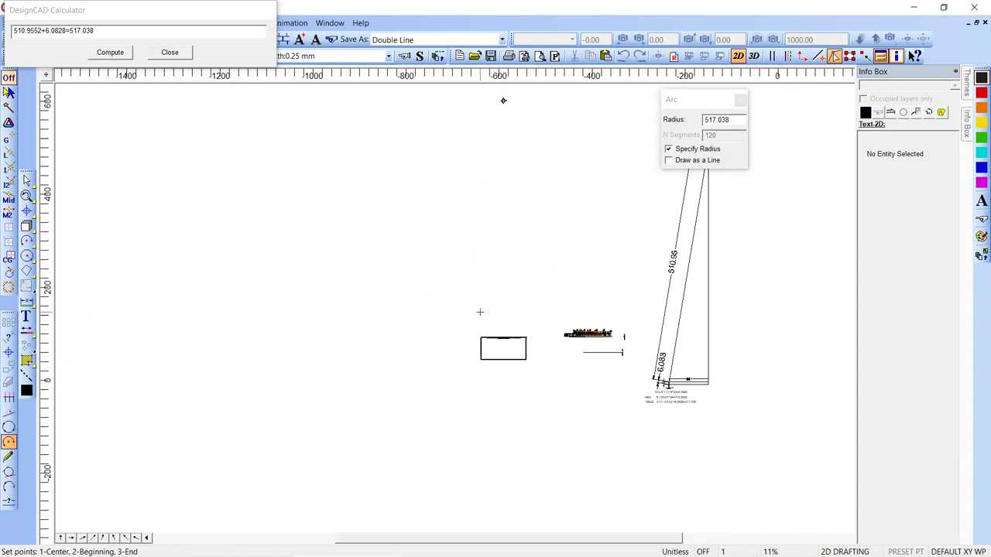
key("Escape")
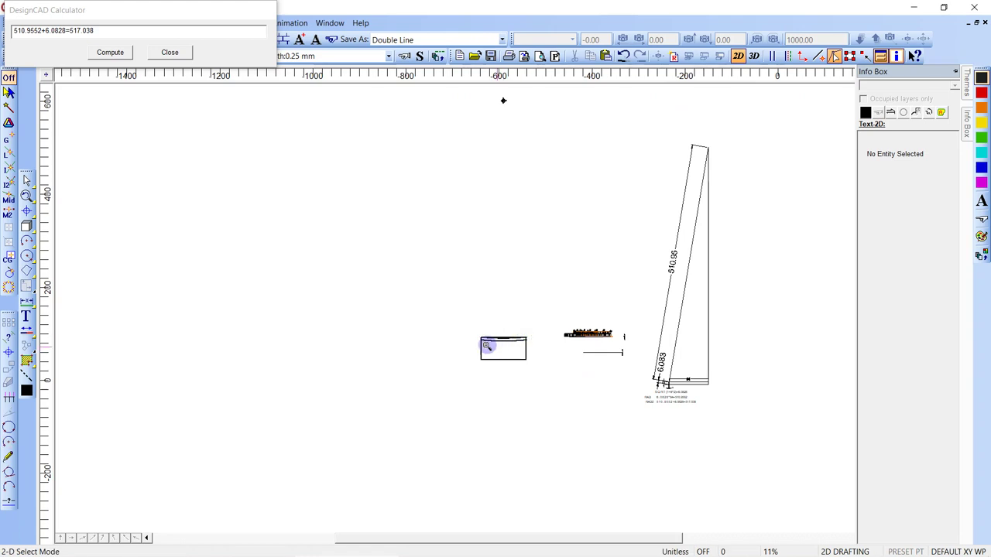
Trim both ends of the 517.038 arc to the box's vertical sides
key("z")
left_click(464, 325)
left_click(549, 373)
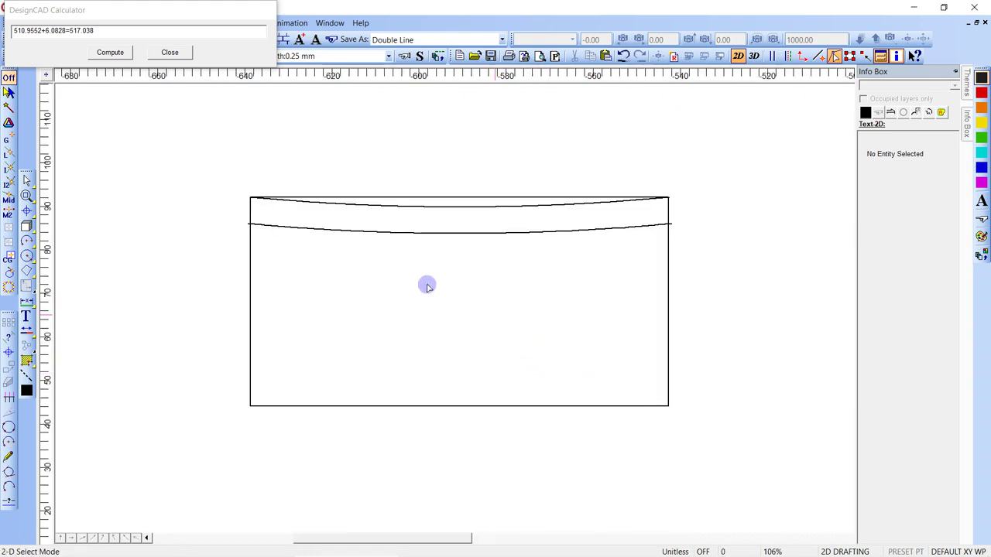
key("t")
left_click(261, 226)
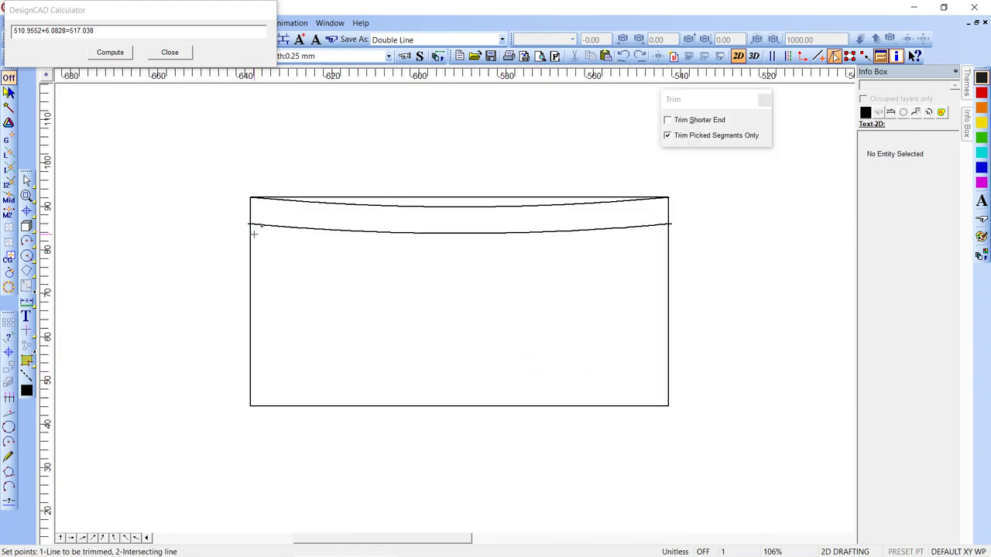
left_click(252, 235)
left_click(669, 234)
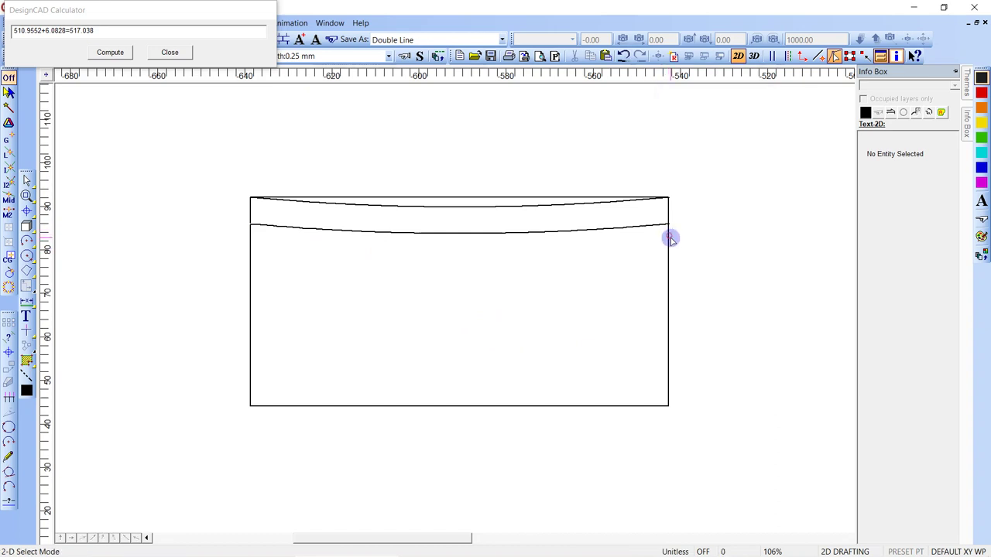
Try to copy the upper arc by its left end down to the lower arc
left_click(381, 206)
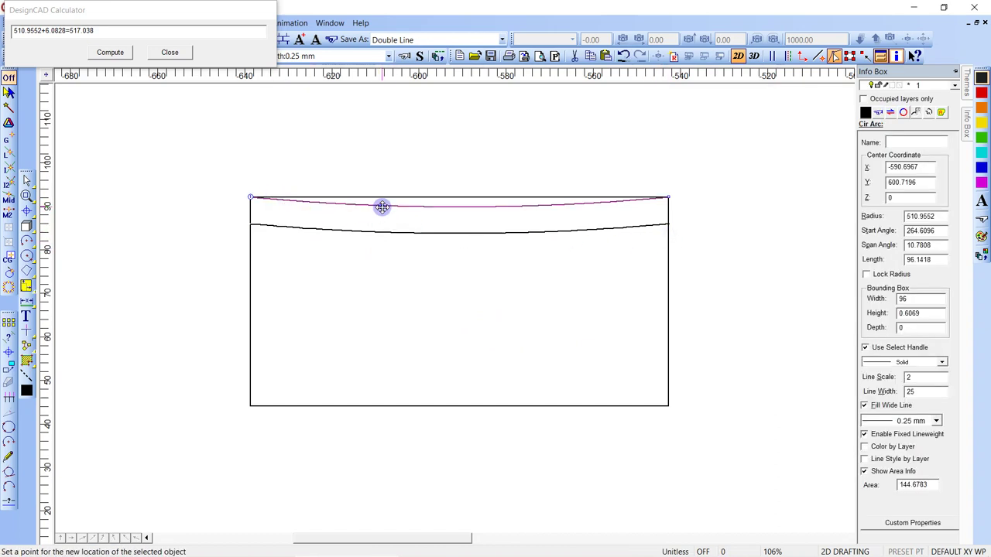
left_click(382, 207)
key("ctrl+v")
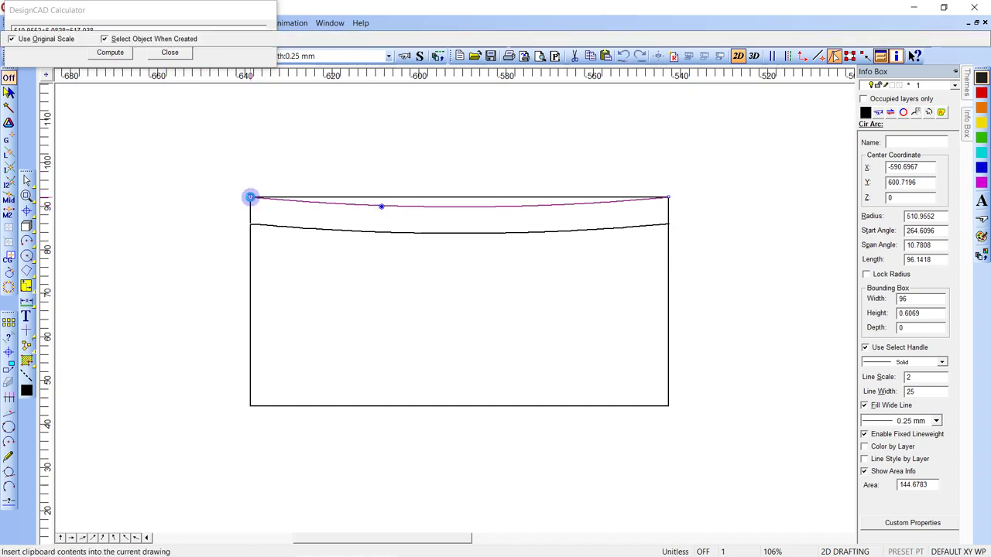
left_click(251, 198)
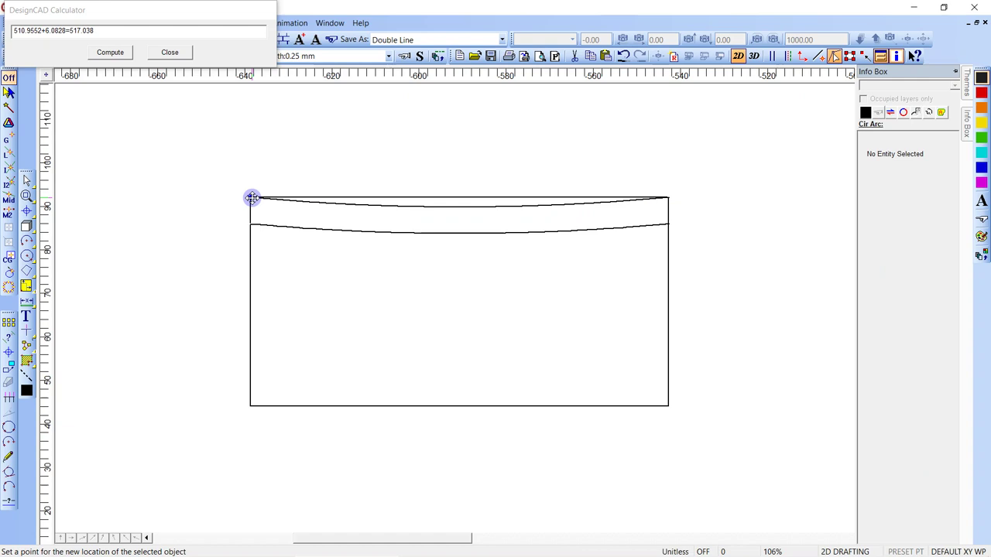
left_click(252, 198)
key("ctrl+v")
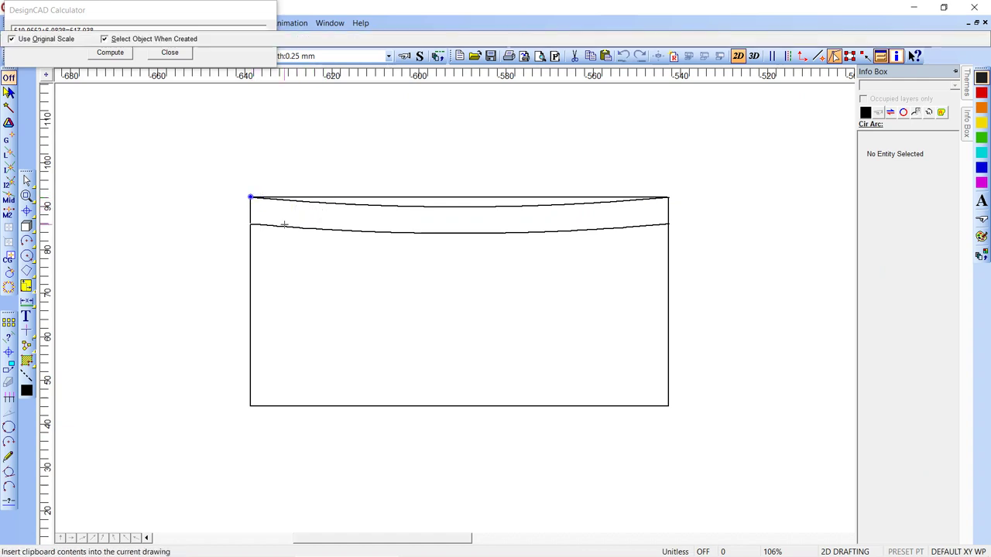
left_click(264, 224)
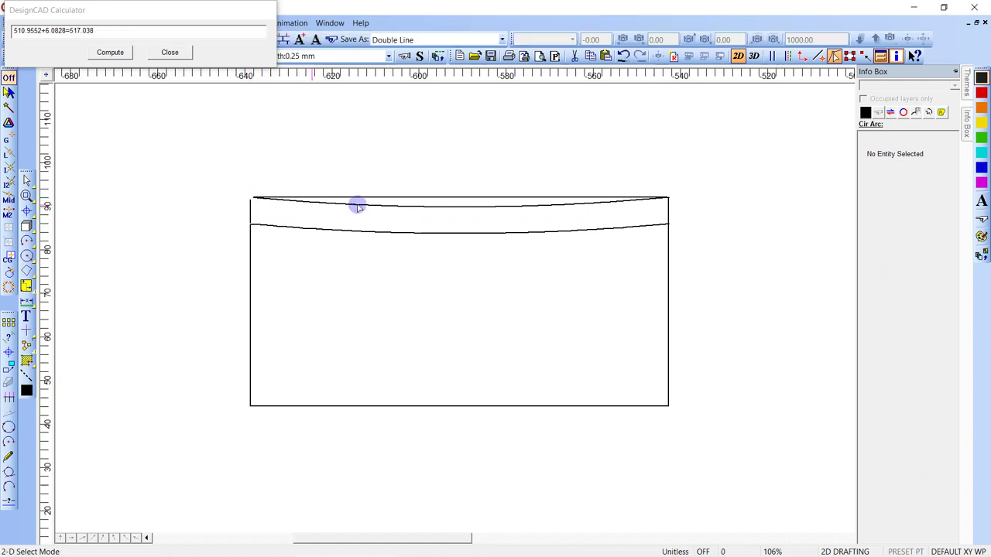
Try again to paste a copy of the upper arc at the lower arc's left end and compare the curves at mid-span
left_click(386, 209)
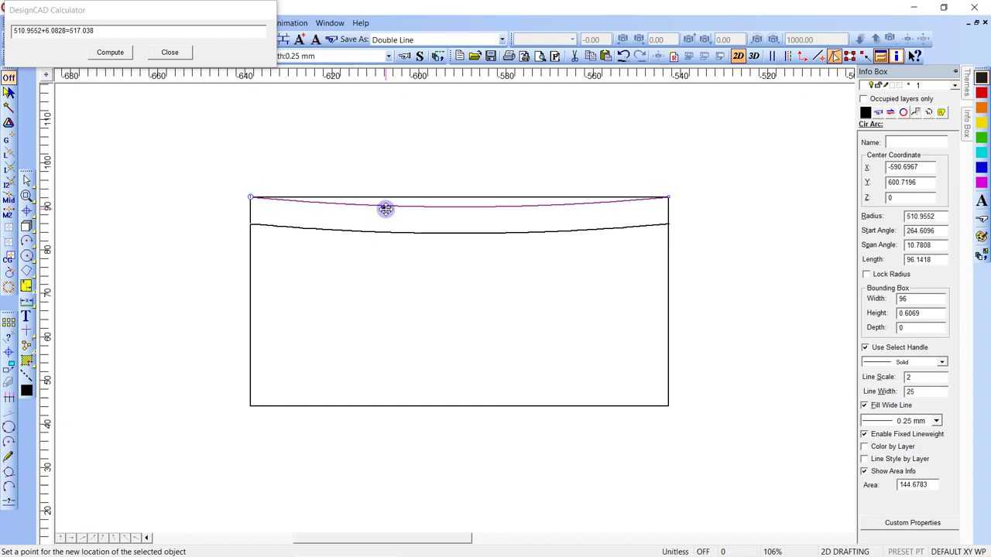
left_click(386, 209)
key("ctrl+v")
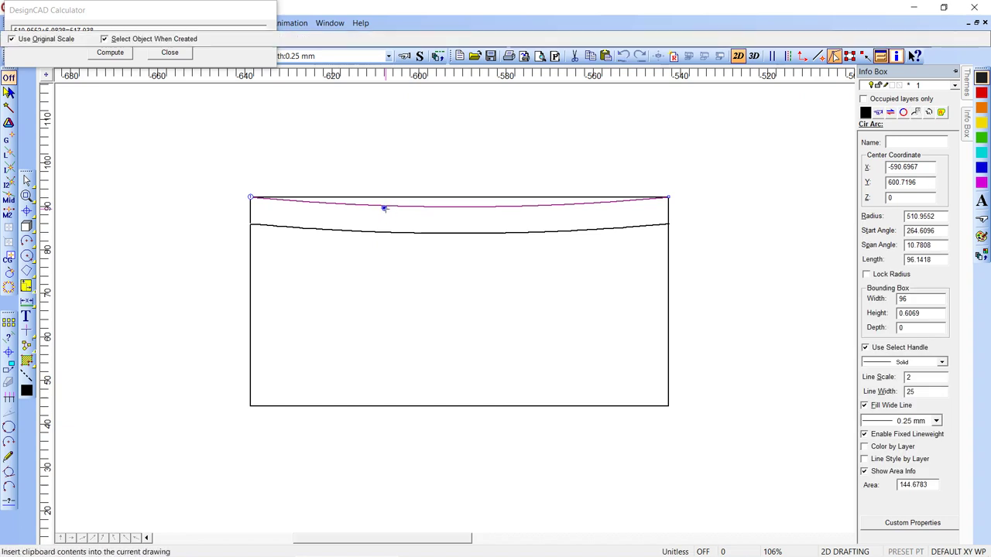
left_click(250, 224)
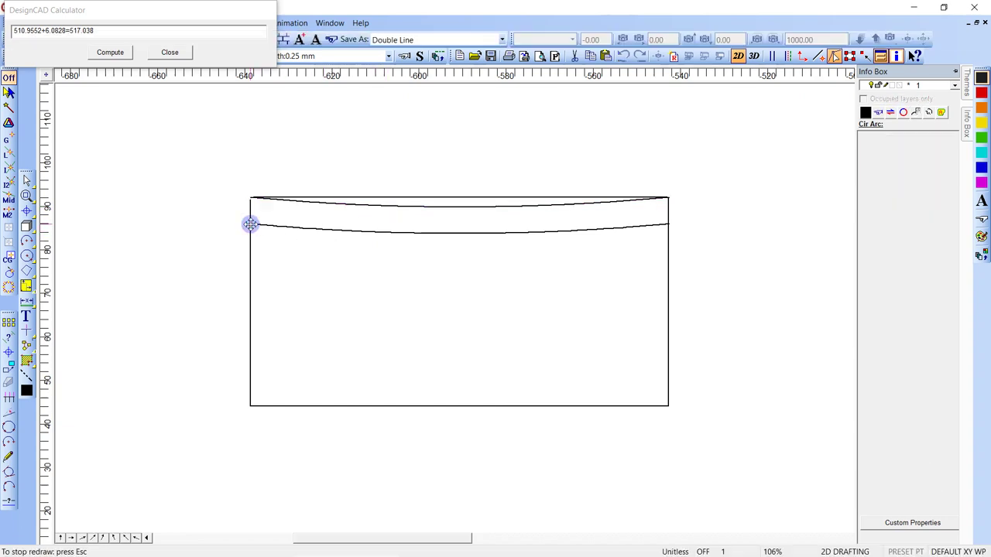
key("z")
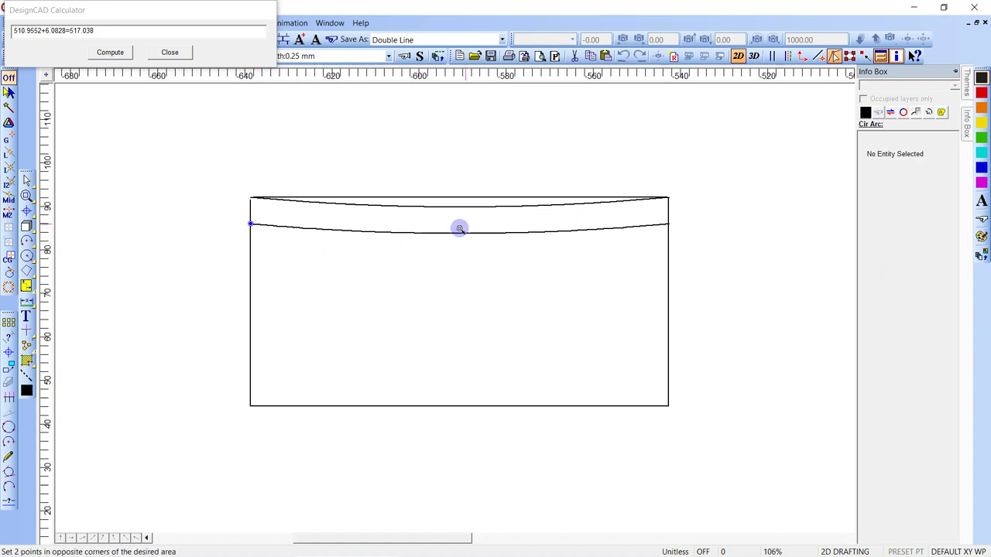
left_click(465, 238)
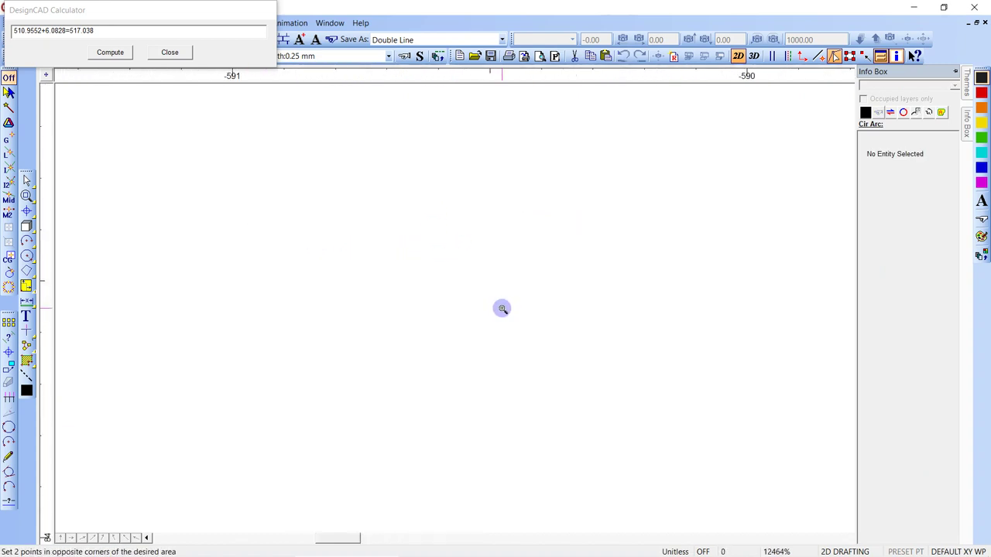
scroll(502, 318, "down", 8)
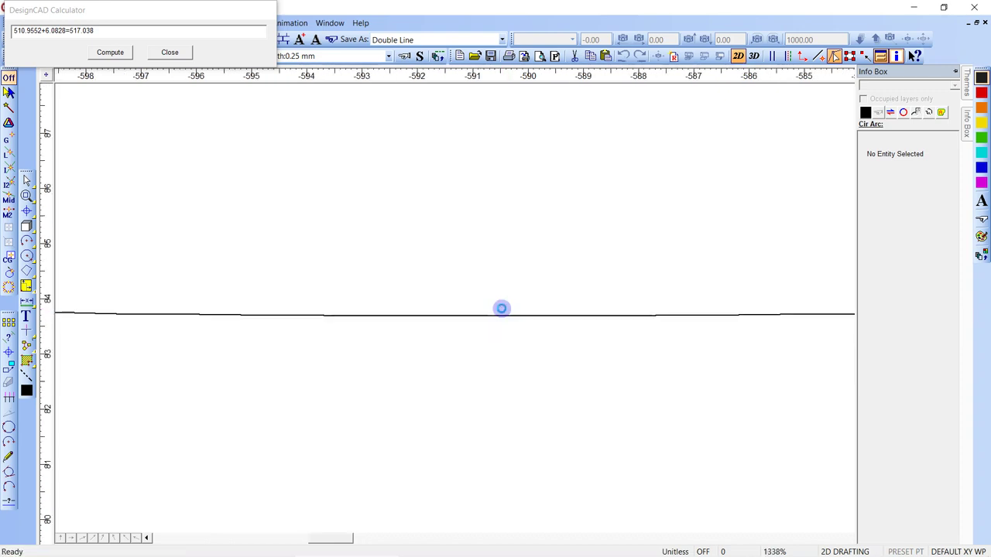
scroll(502, 310, "down", 1)
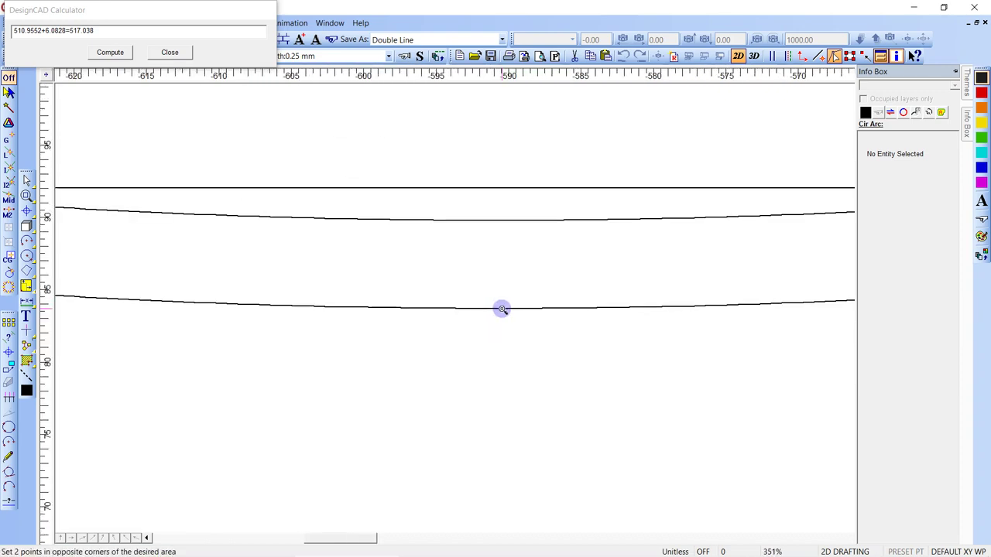
Set the upper arc's handle at its left end and paste a copy of it at the lower arc's left end
left_click(478, 221)
scroll(579, 297, "down", 3)
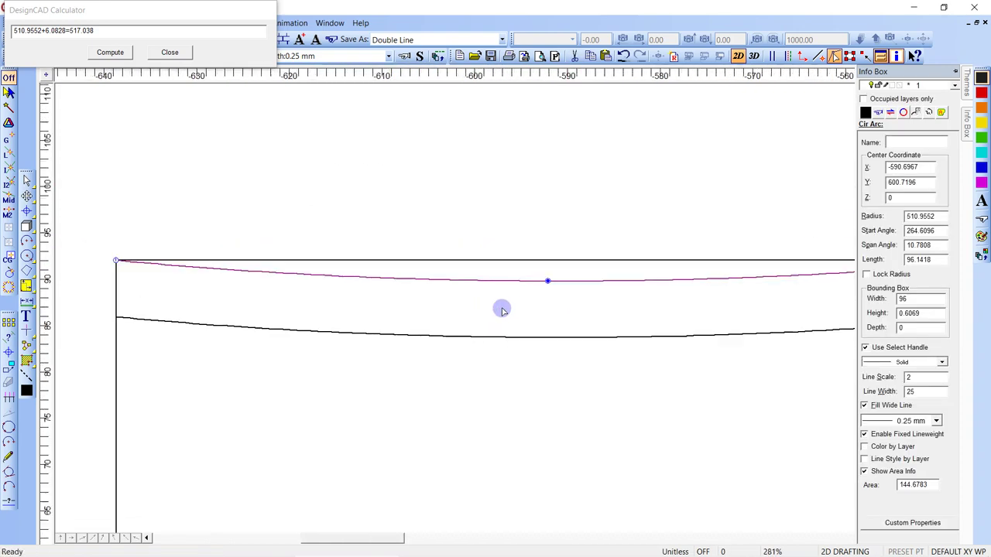
left_click(385, 297)
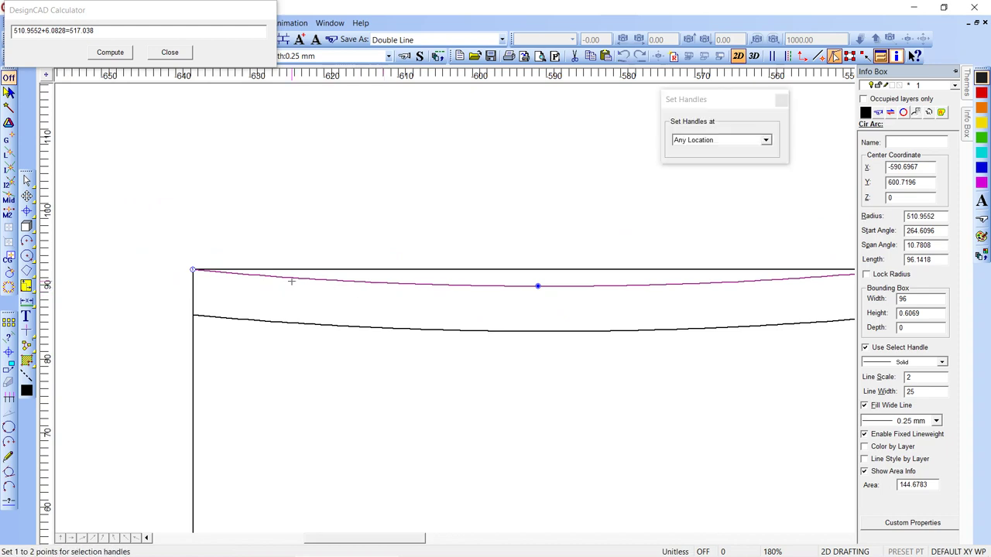
left_click(193, 271)
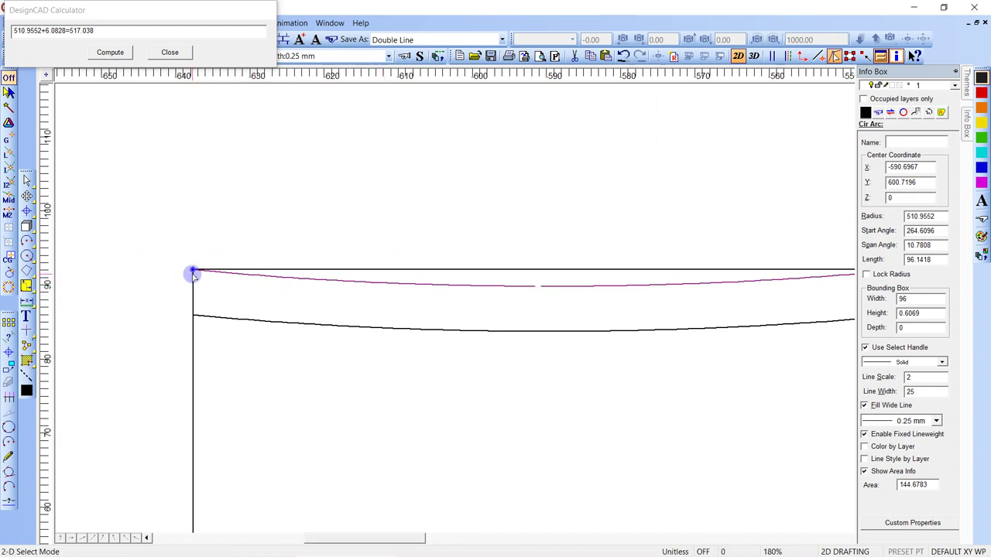
key("ctrl+v")
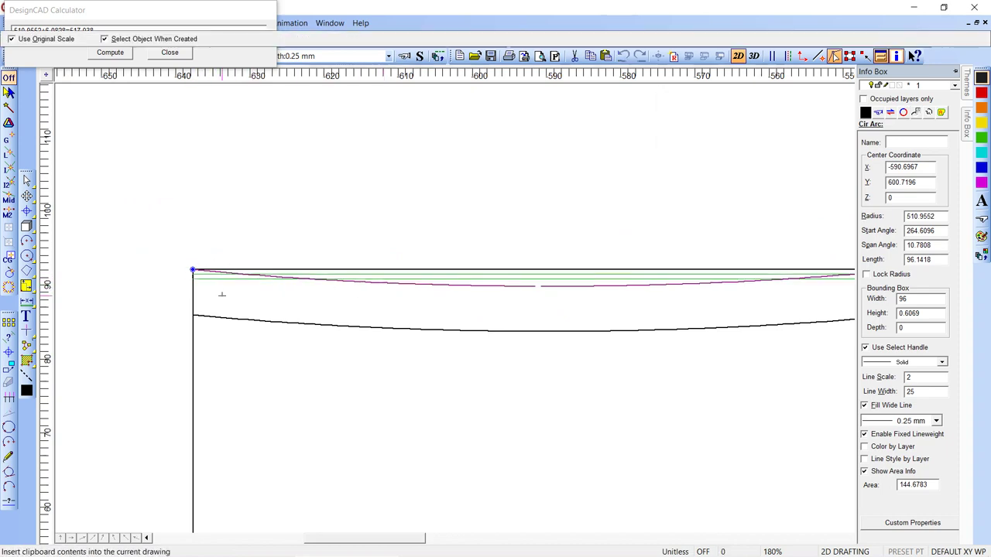
left_click(193, 315)
key("z")
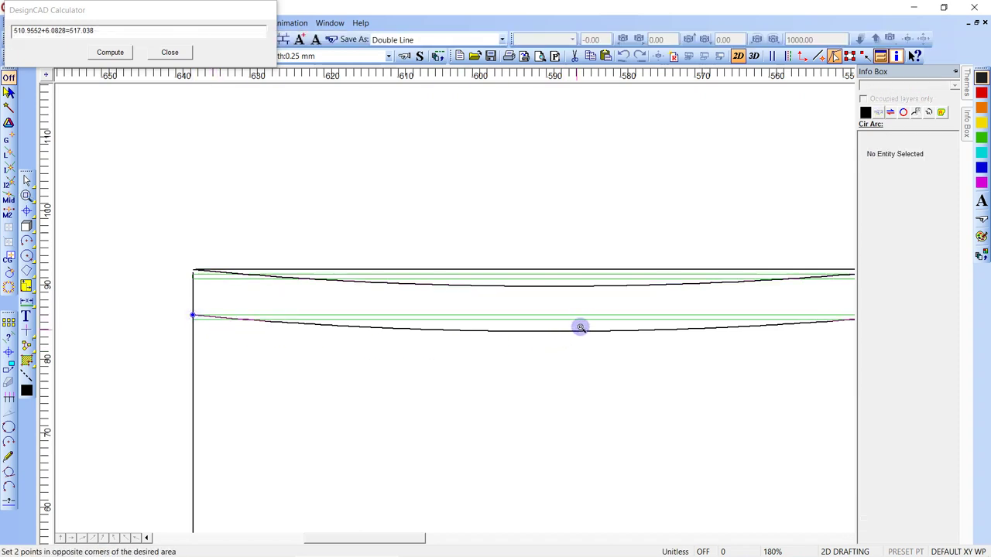
Try to dimension the gap between the lower arc and the pasted copy of the upper arc near mid-span
left_click(581, 327)
left_click(597, 336)
scroll(503, 311, "down", 2)
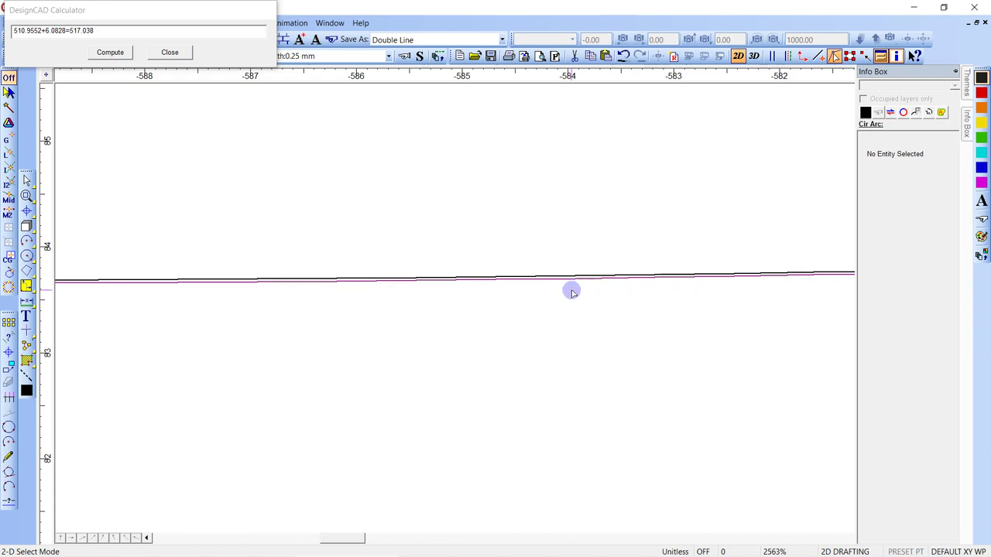
key("d")
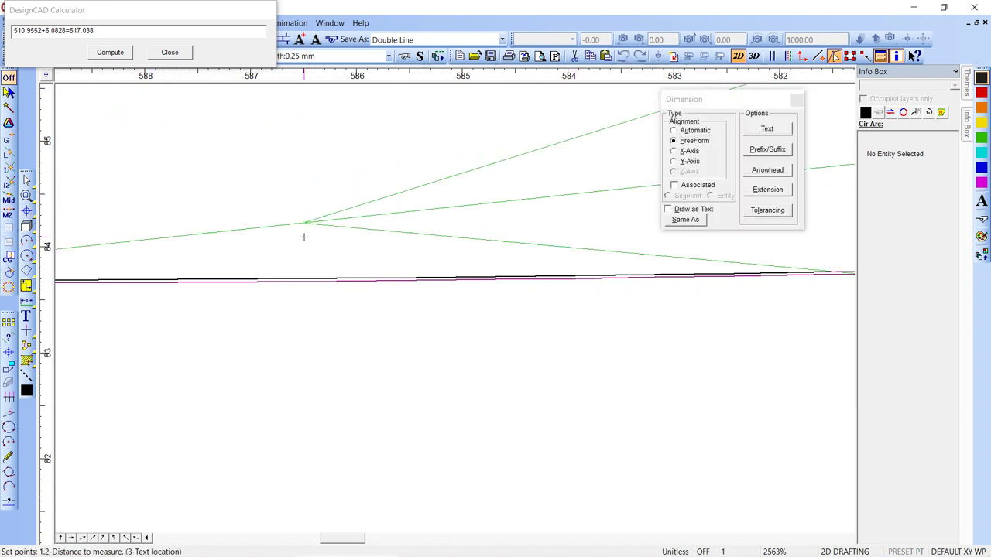
left_click(302, 277)
left_click(302, 277)
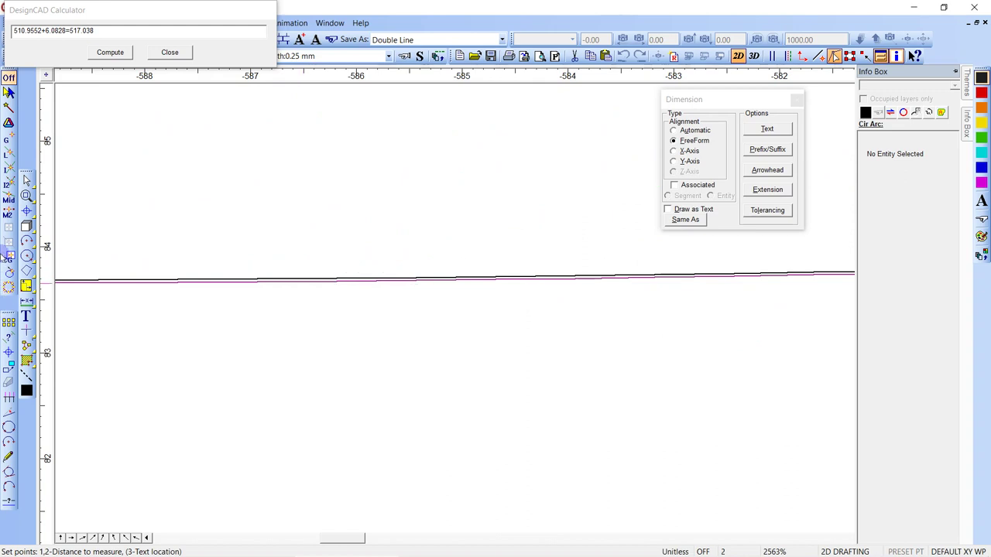
key("Escape")
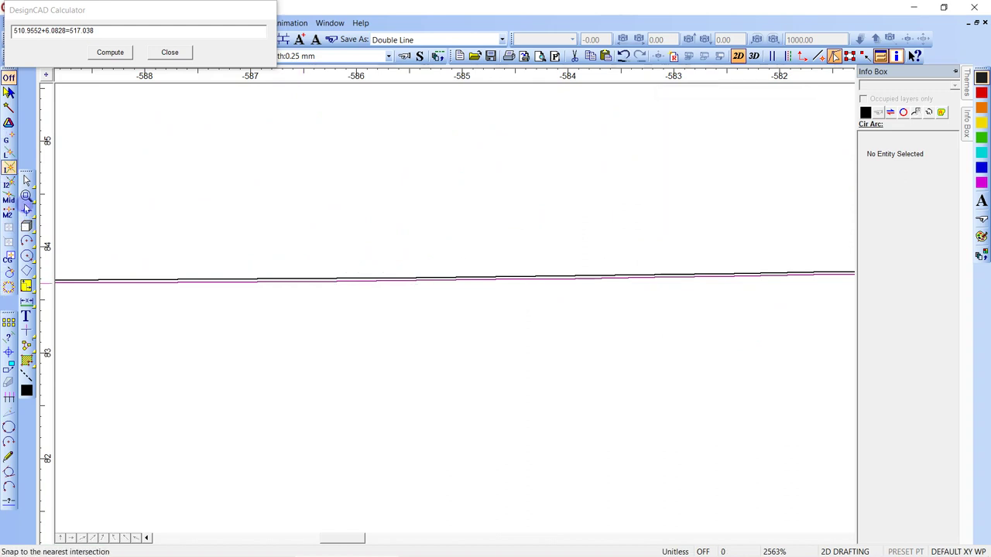
Draw a vertical line from the midpoint of the box's top edge down past the lower arc
scroll(503, 308, "down", 8)
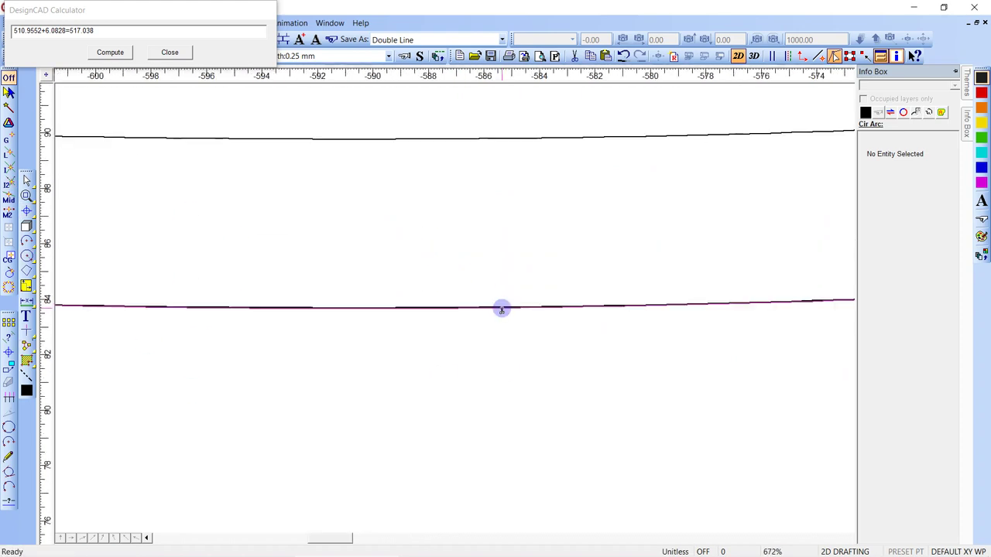
scroll(502, 310, "down", 4)
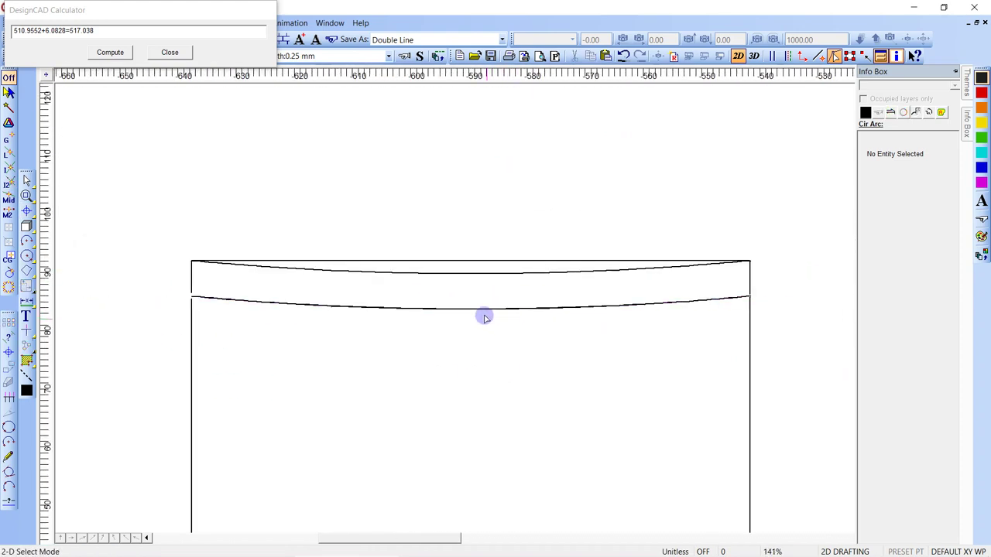
key("l")
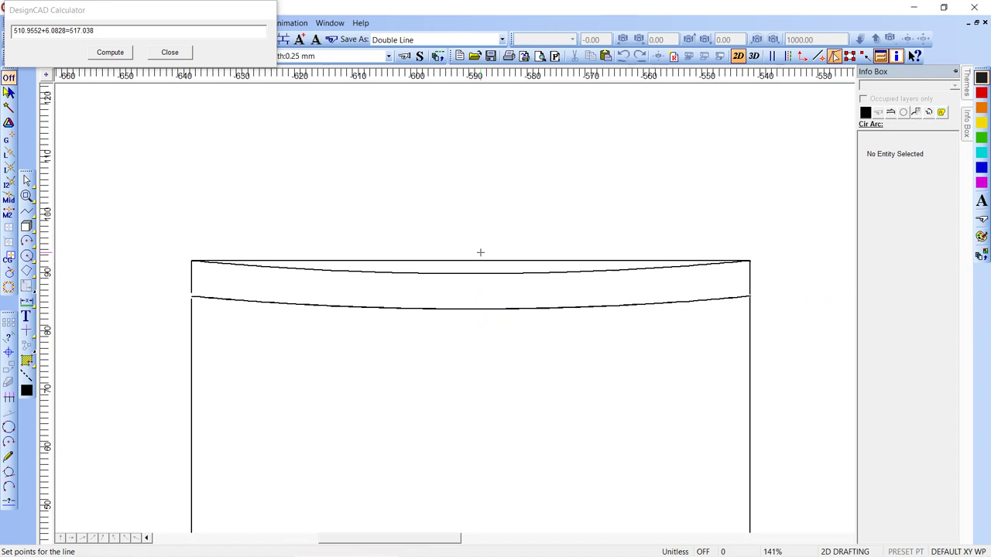
left_click(470, 262)
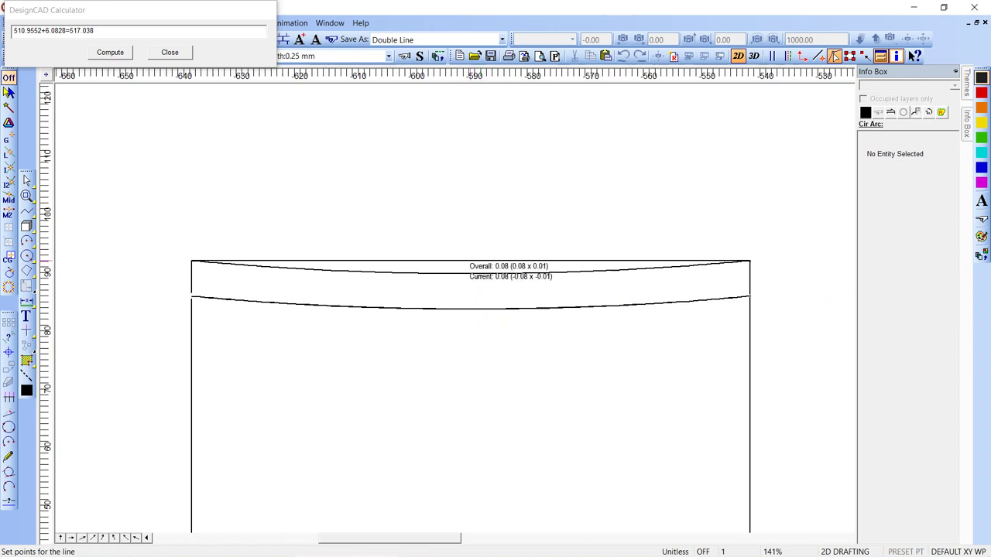
left_click(471, 310)
Start a free-form dimension between the two nearly coincident lower curves, picking both points where the vertical mid-span line crosses them
key("z")
left_click(465, 297)
left_click(478, 312)
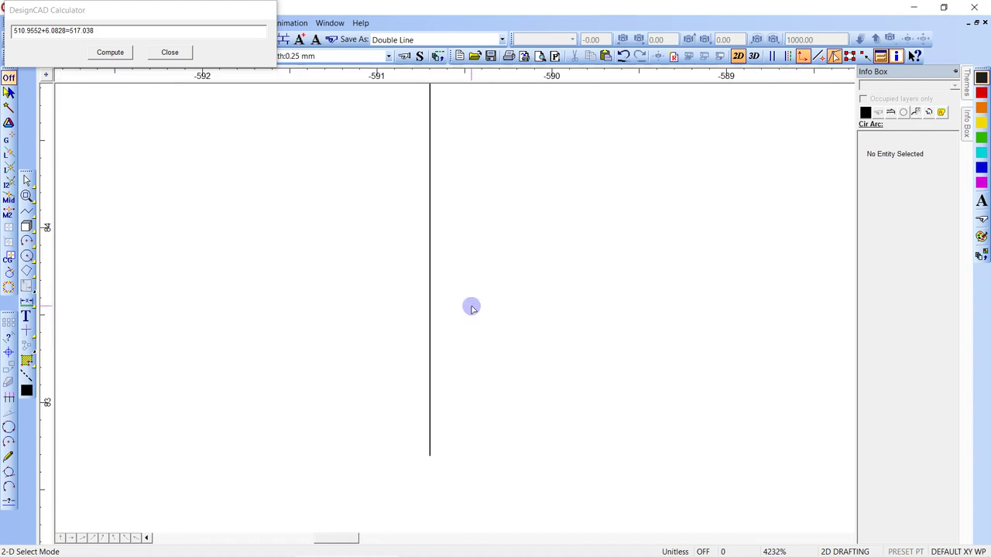
scroll(471, 308, "down", 1)
key("d")
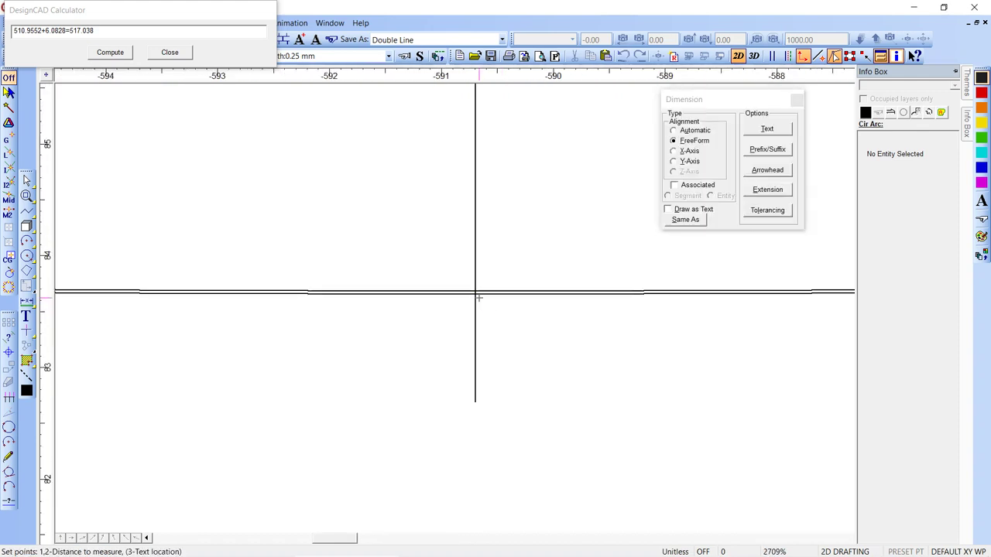
left_click(479, 297)
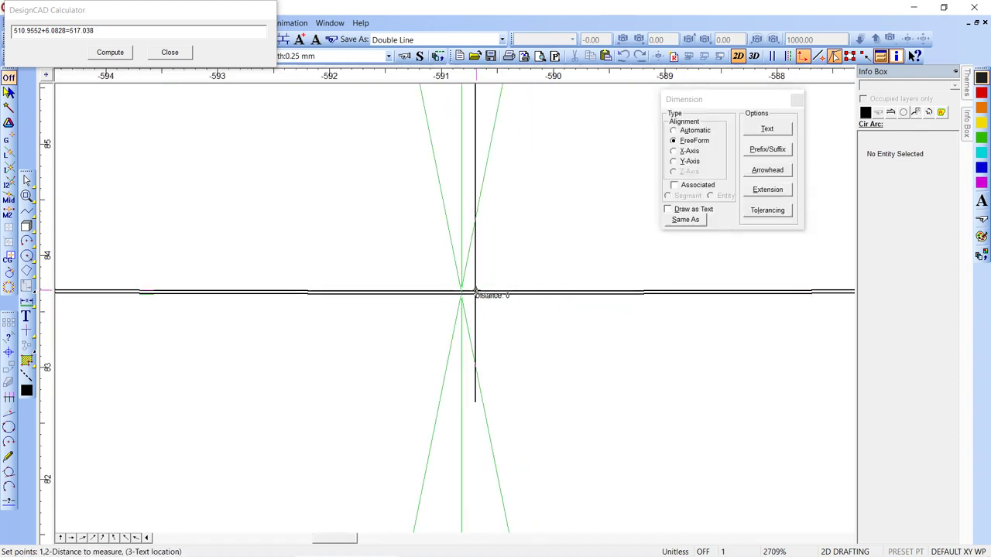
left_click(481, 290)
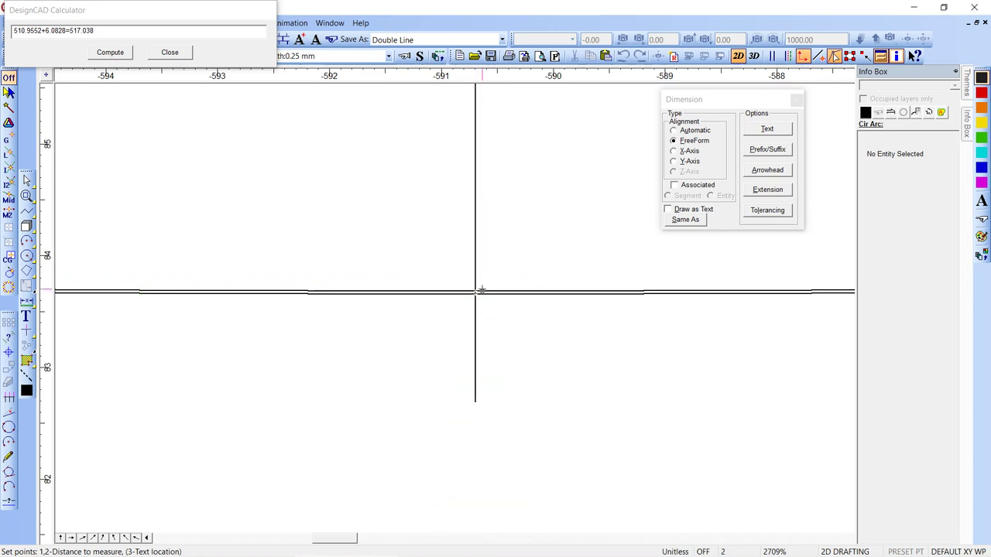
Set the dimension text precision to .01 and place the gap dimension just beside the vertical line
left_click(778, 130)
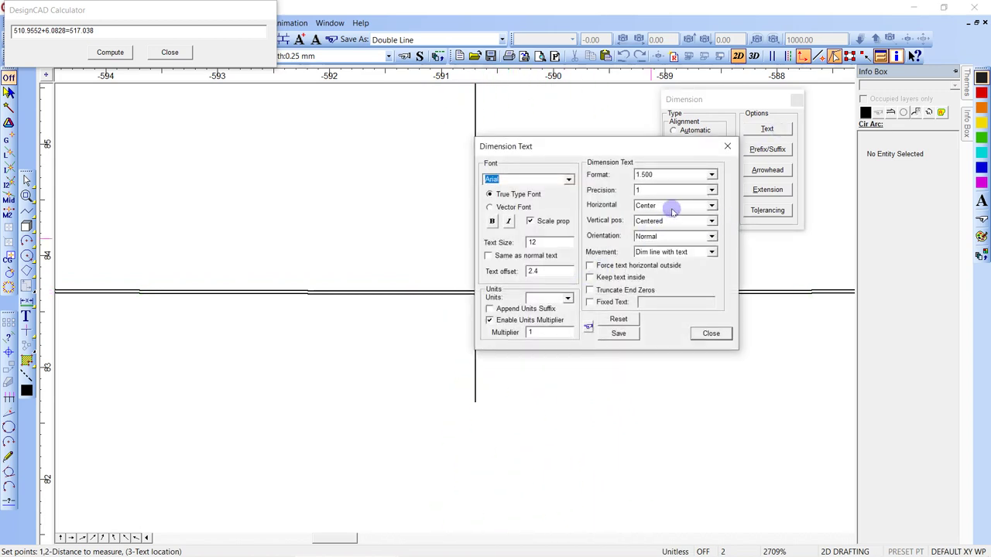
left_click(684, 191)
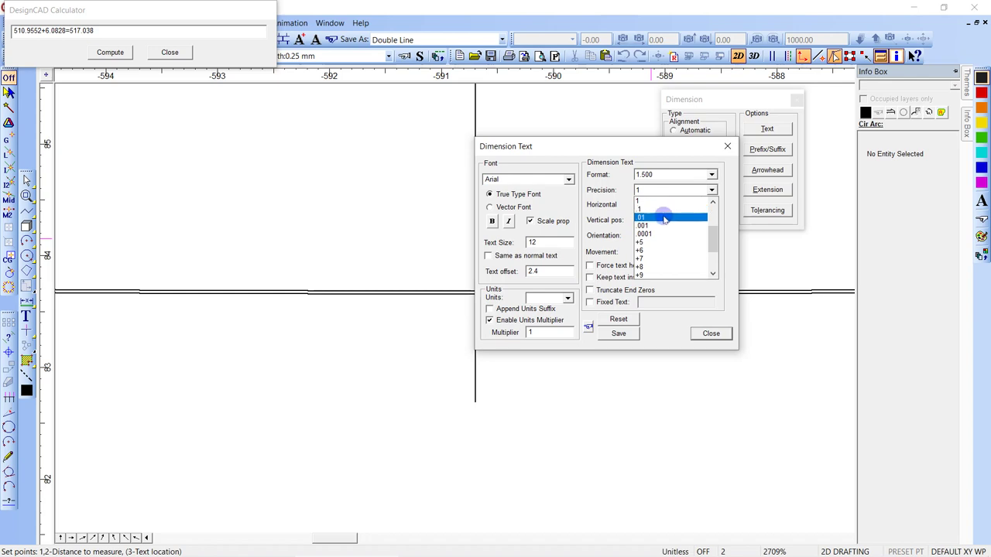
left_click(665, 220)
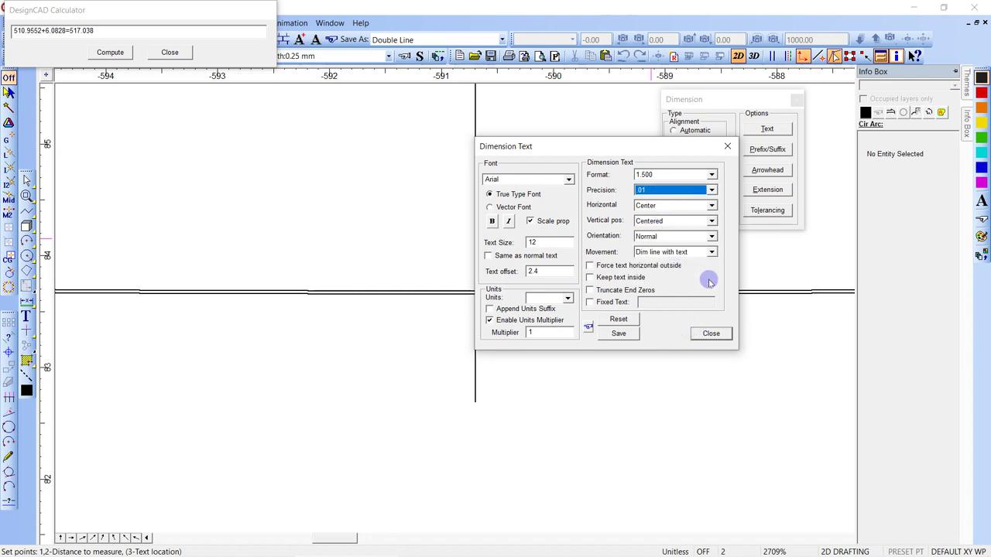
left_click(708, 334)
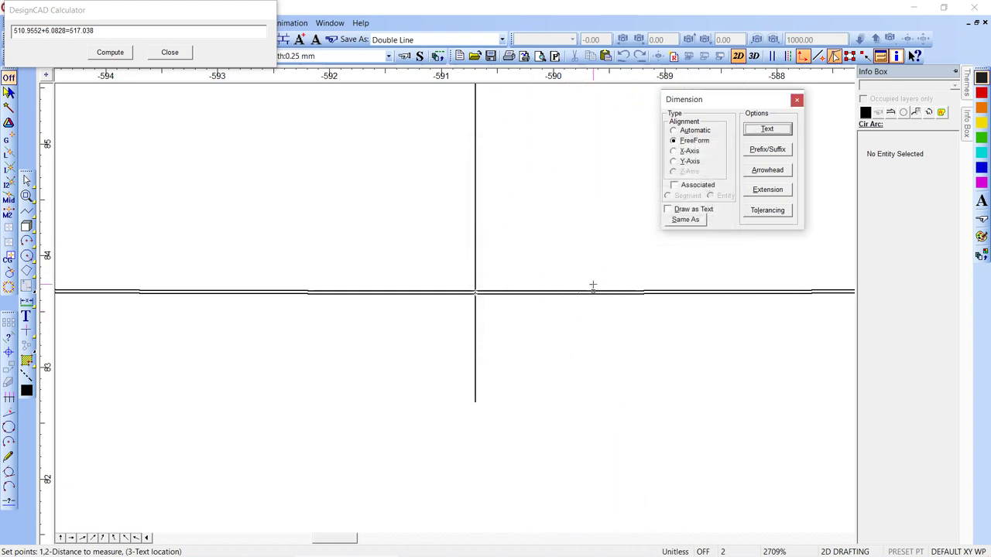
left_click(597, 290)
scroll(597, 291, "down", 2)
scroll(501, 309, "down", 6)
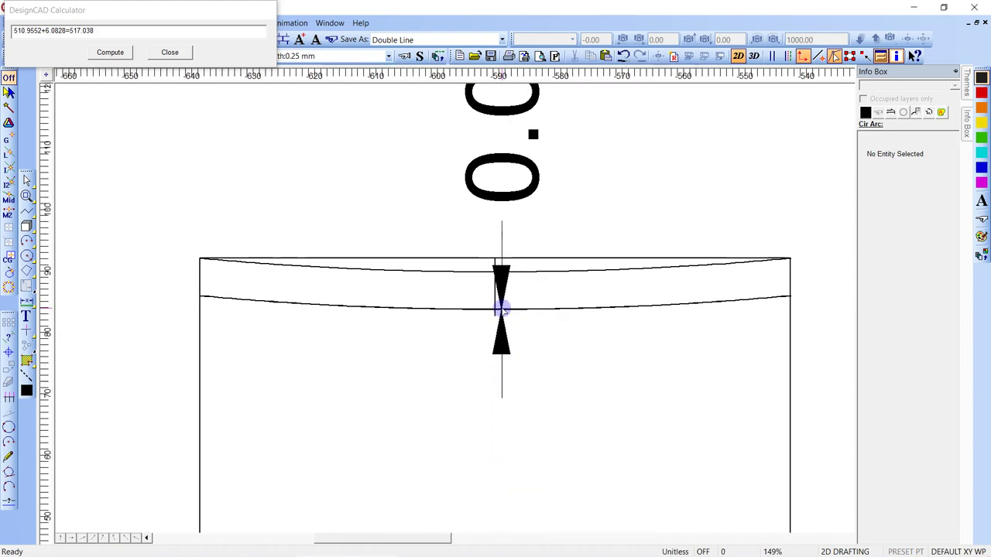
Delete the gap dimension and the vertical mid-span line
left_click(516, 206)
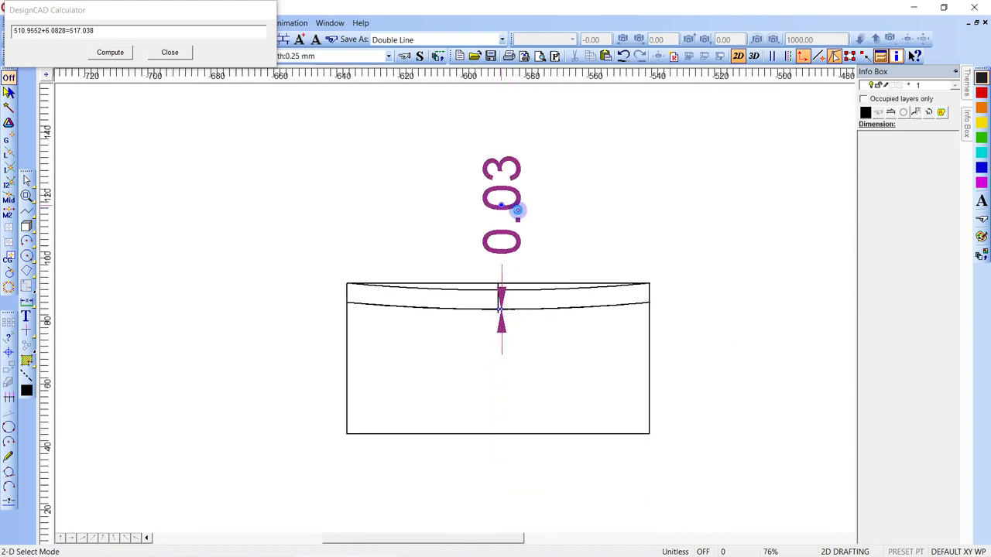
key("Delete")
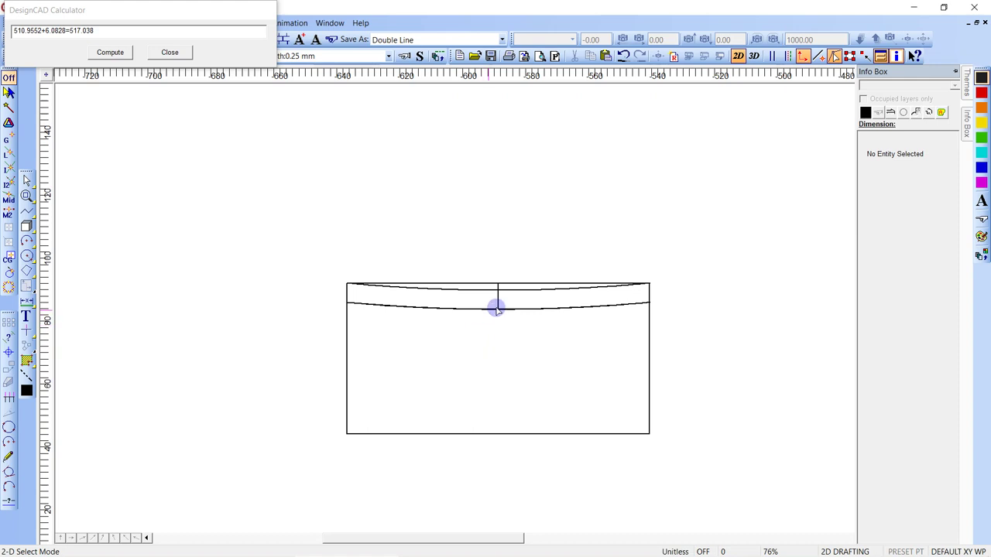
left_click(496, 308)
key("Escape")
key("Escape")
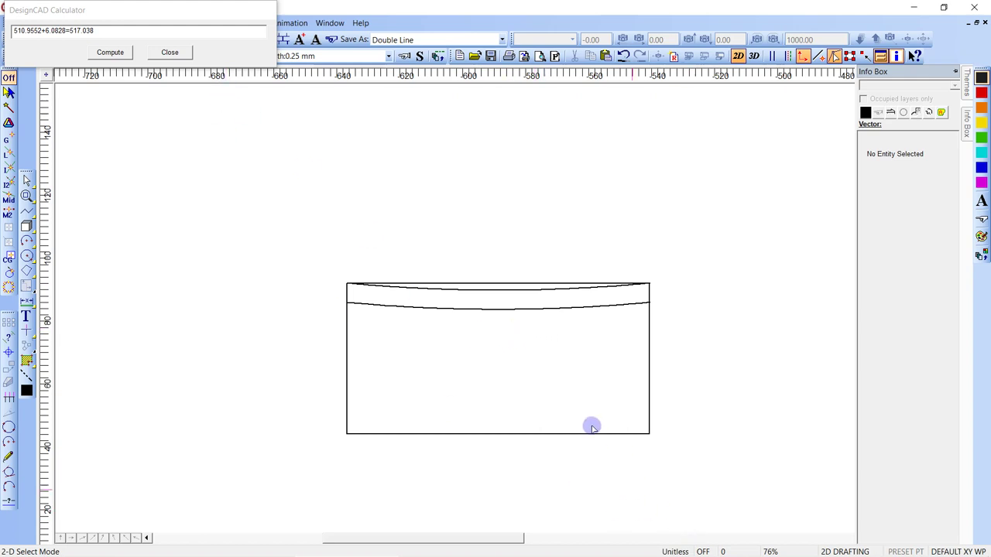
Close the calculator
left_click(167, 52)
left_click(632, 548)
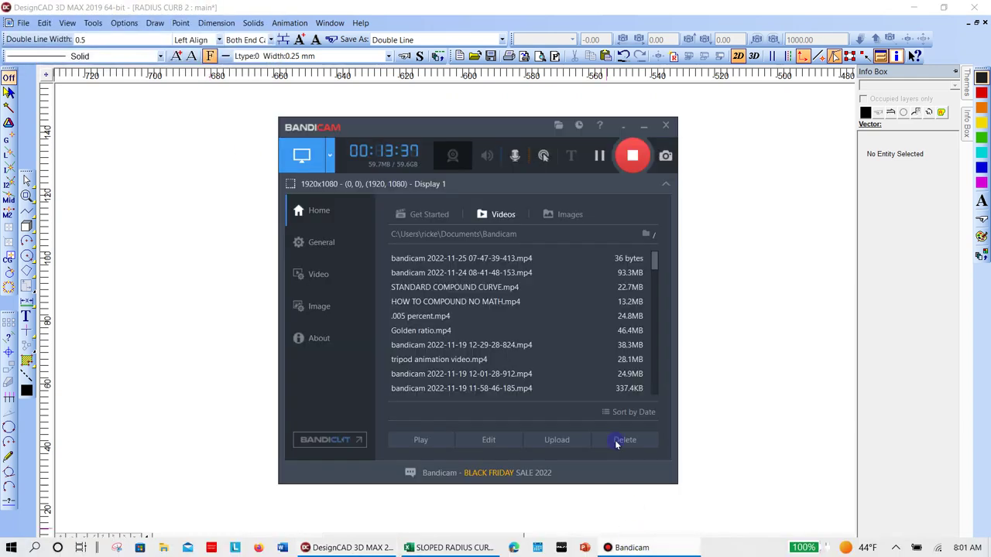